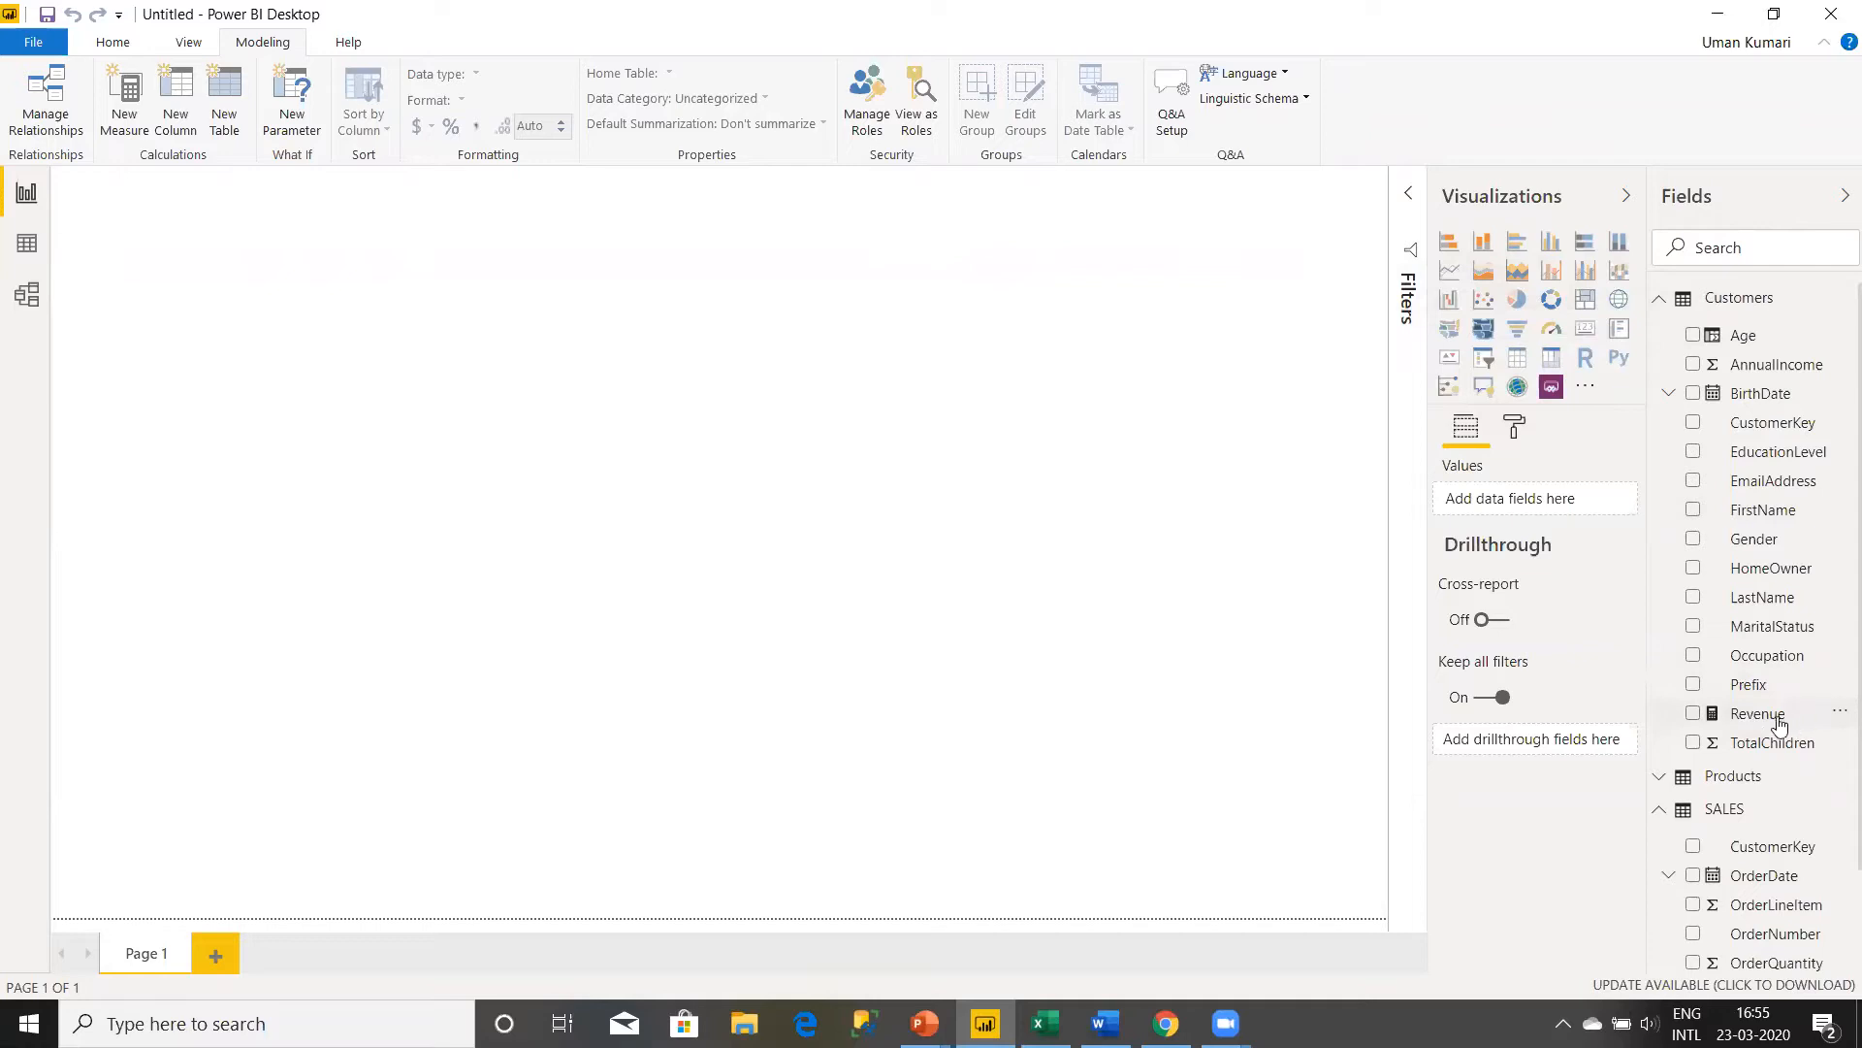
# - Examine the Customers table's data, including its Age column, and return to the report page
pyautogui.click(26, 245)
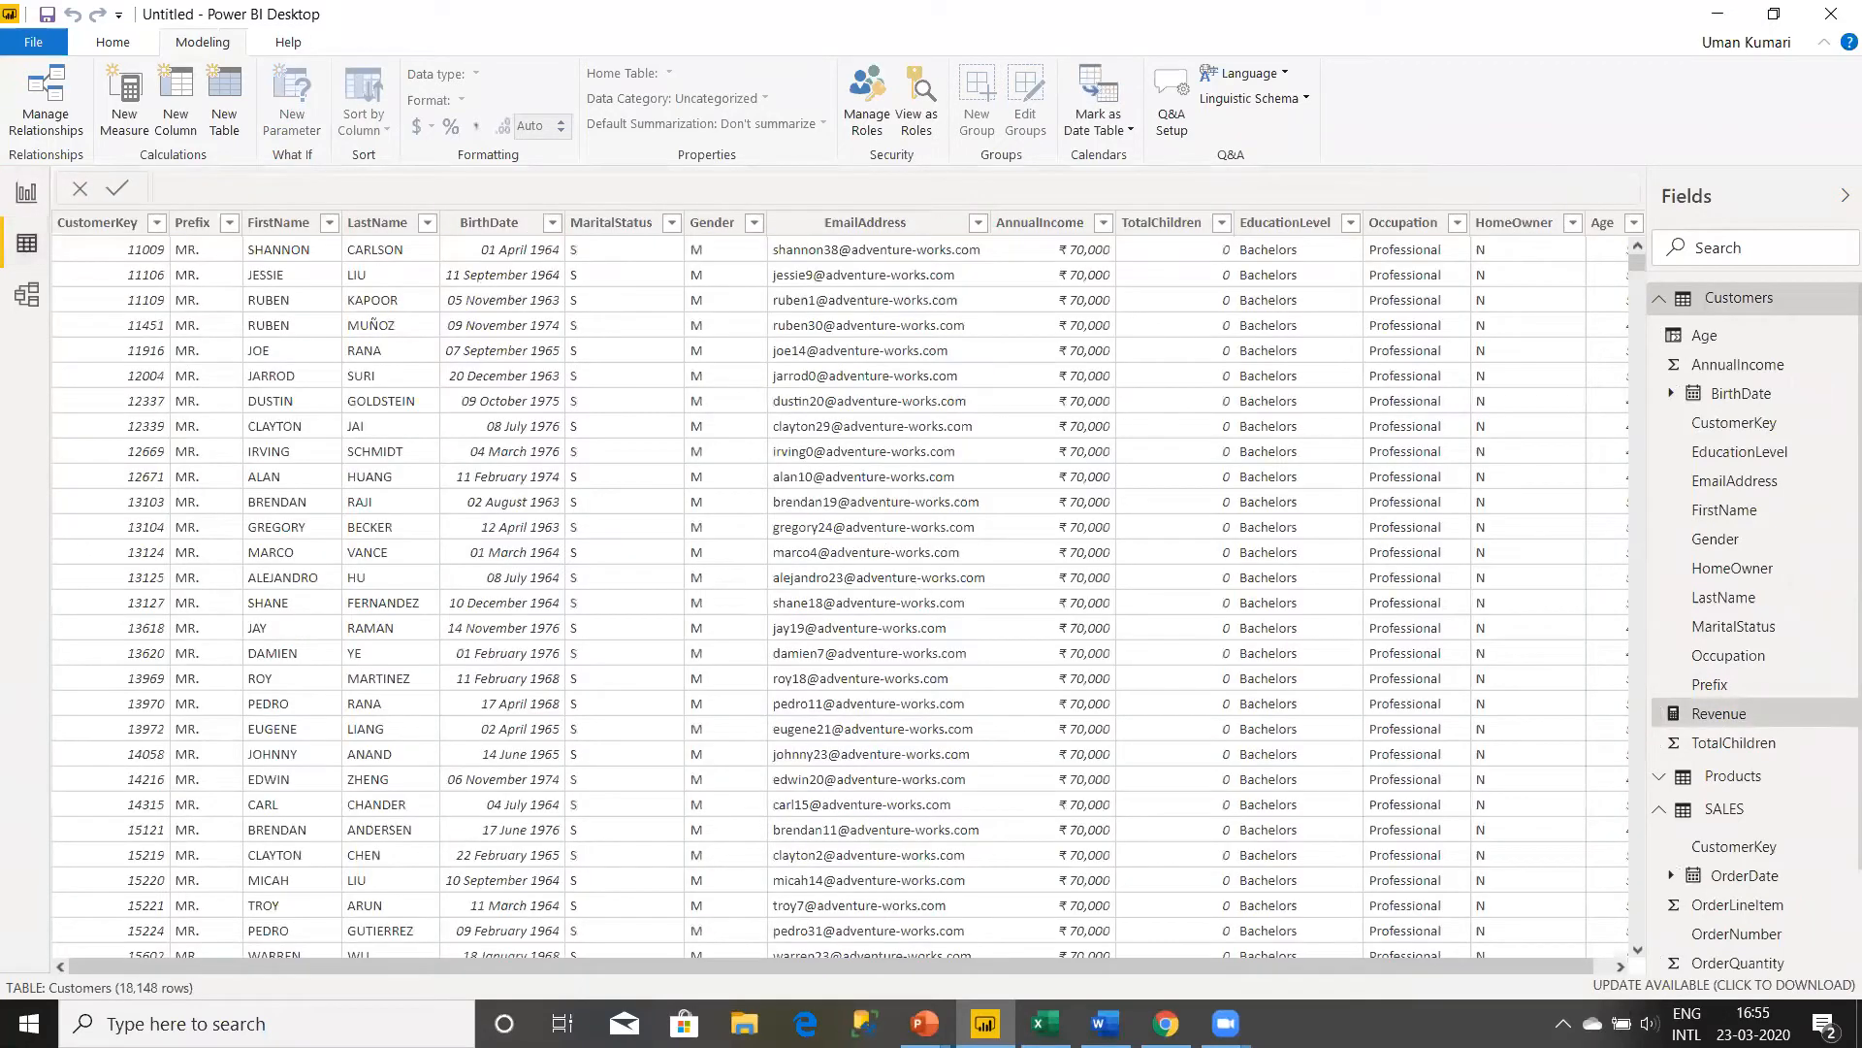
pyautogui.click(1620, 967)
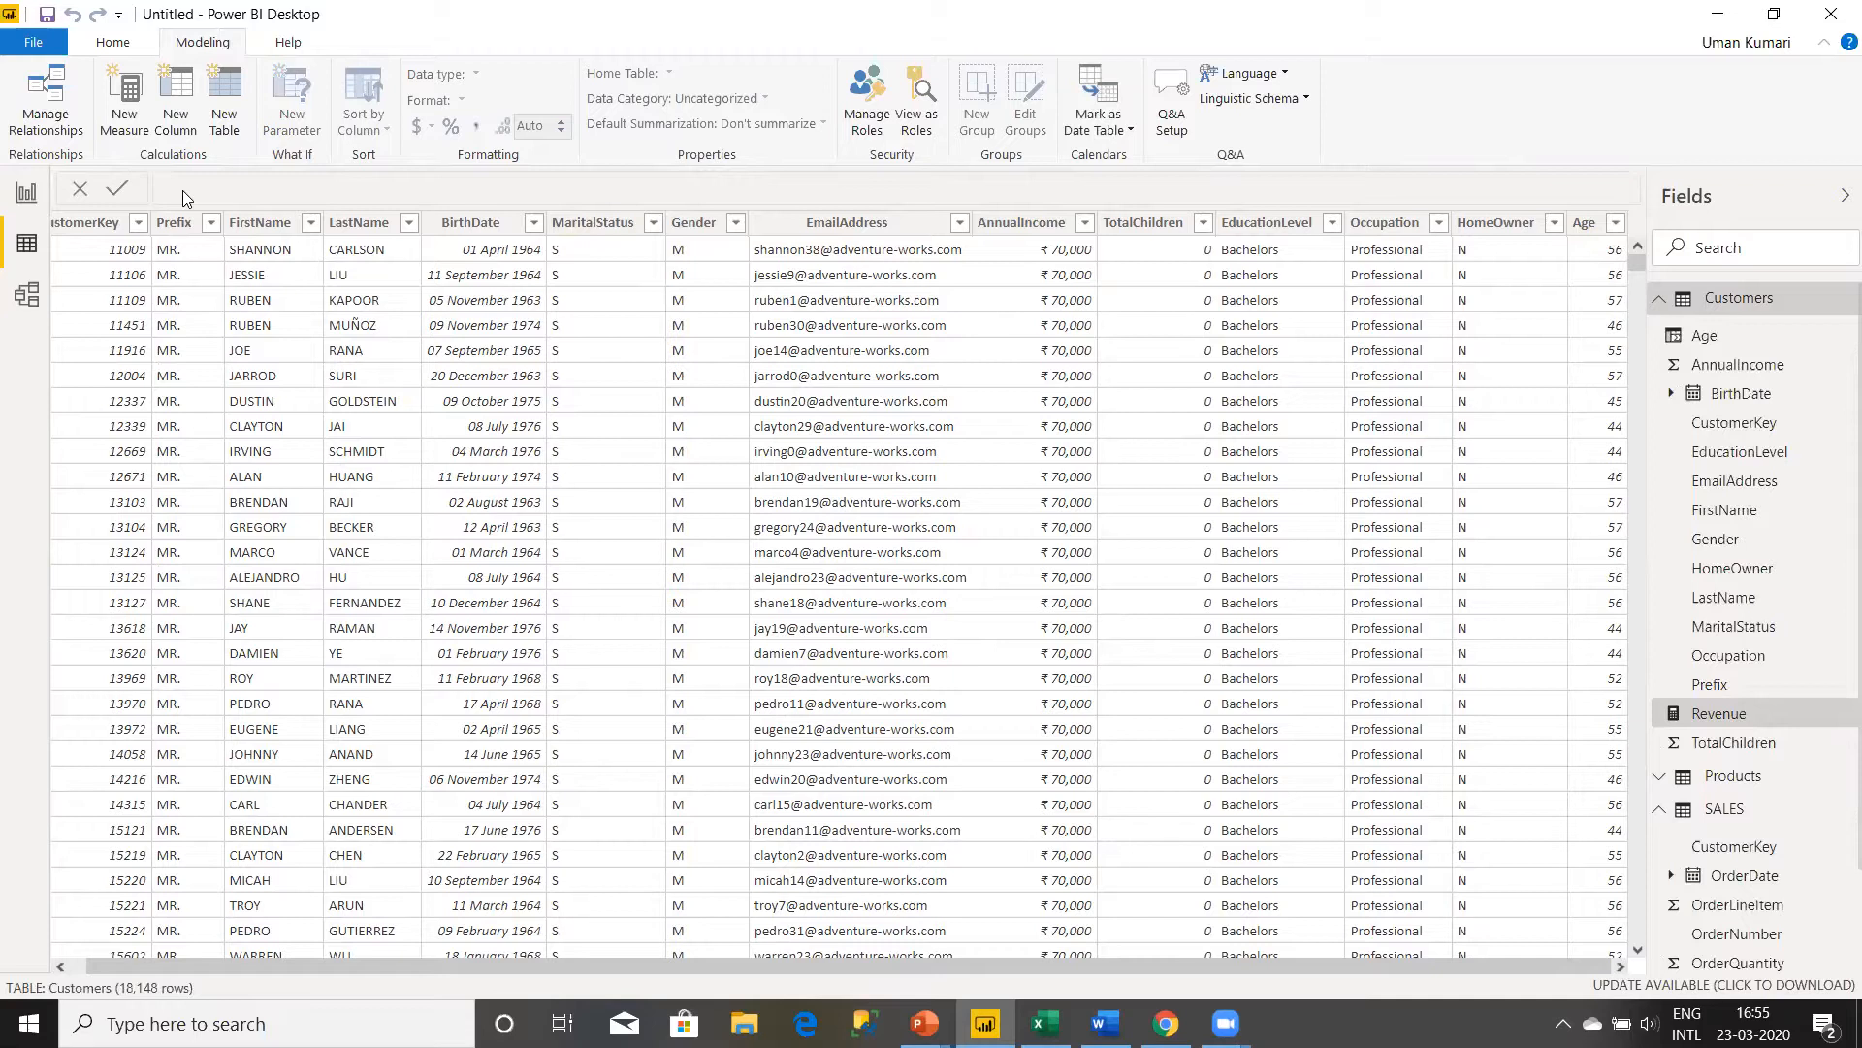
pyautogui.click(25, 193)
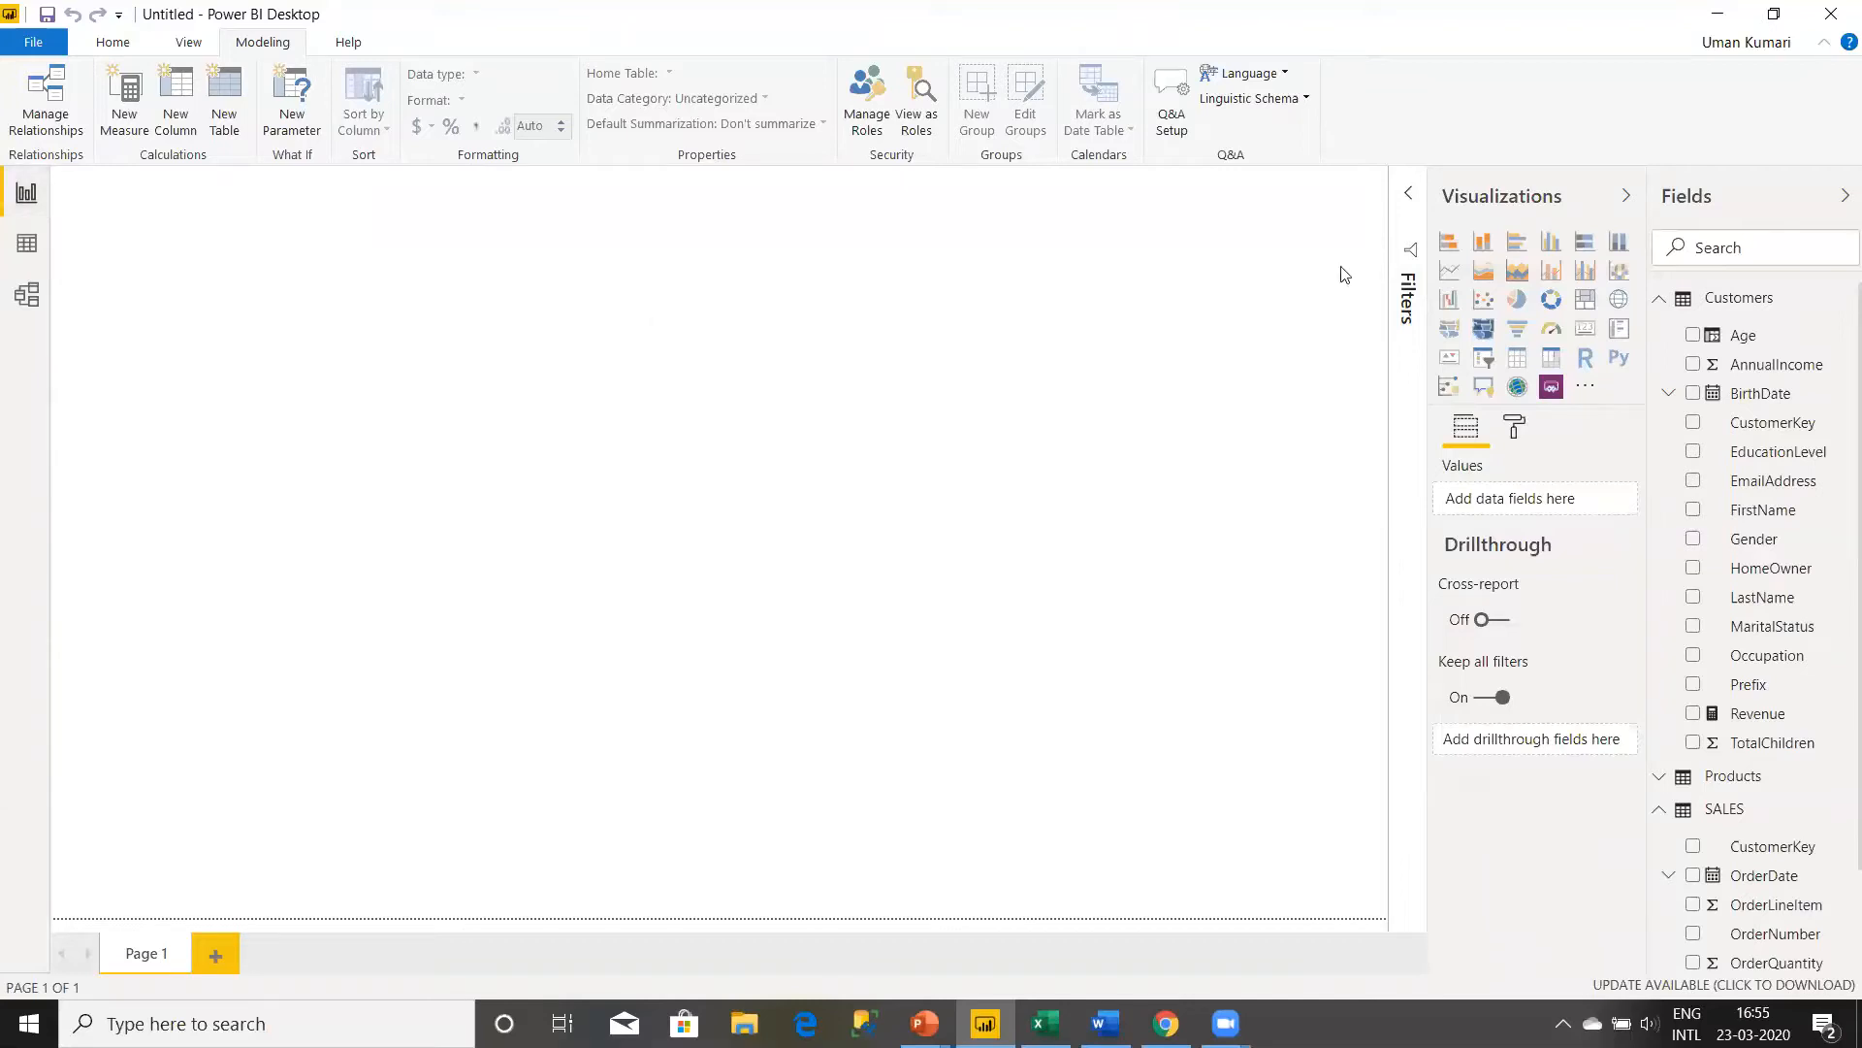
# - Insert a treemap with Age as the group and Revenue as the values, enlarged to about two thirds of the page width
pyautogui.click(1585, 300)
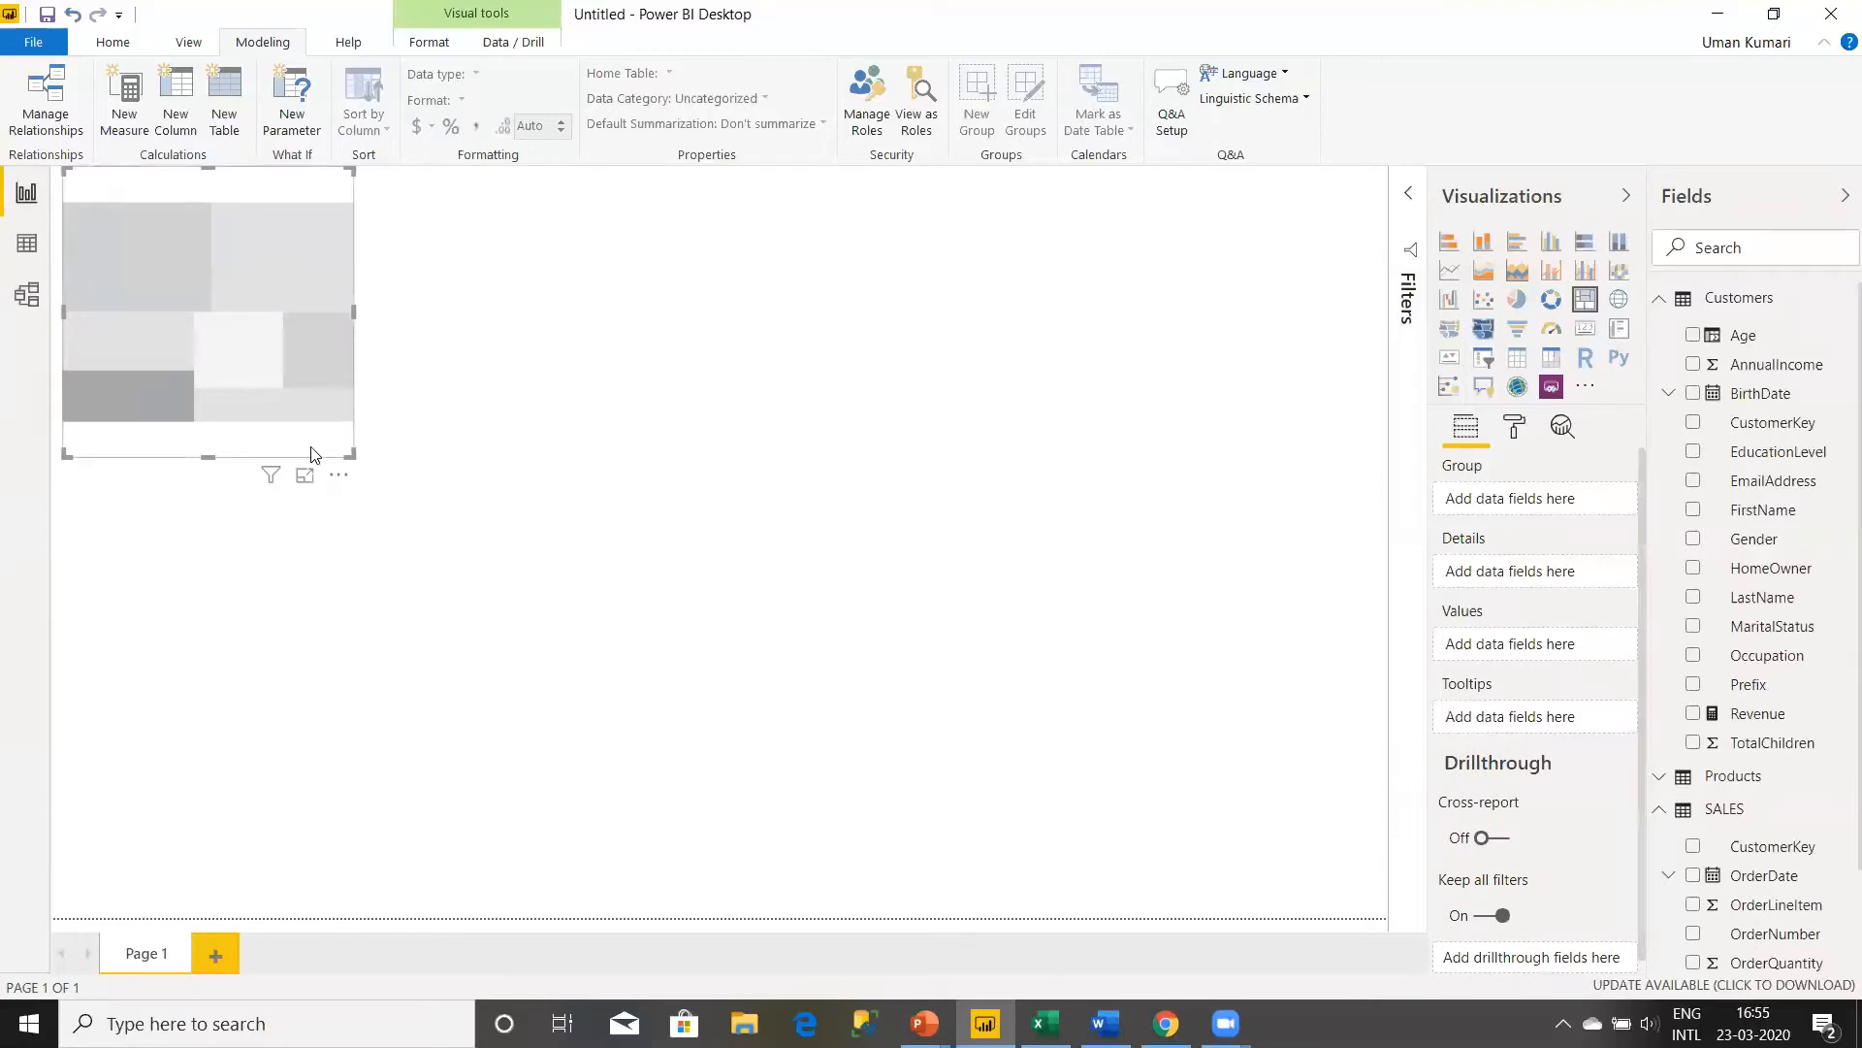
pyautogui.moveTo(350, 455); pyautogui.dragTo(582, 565)
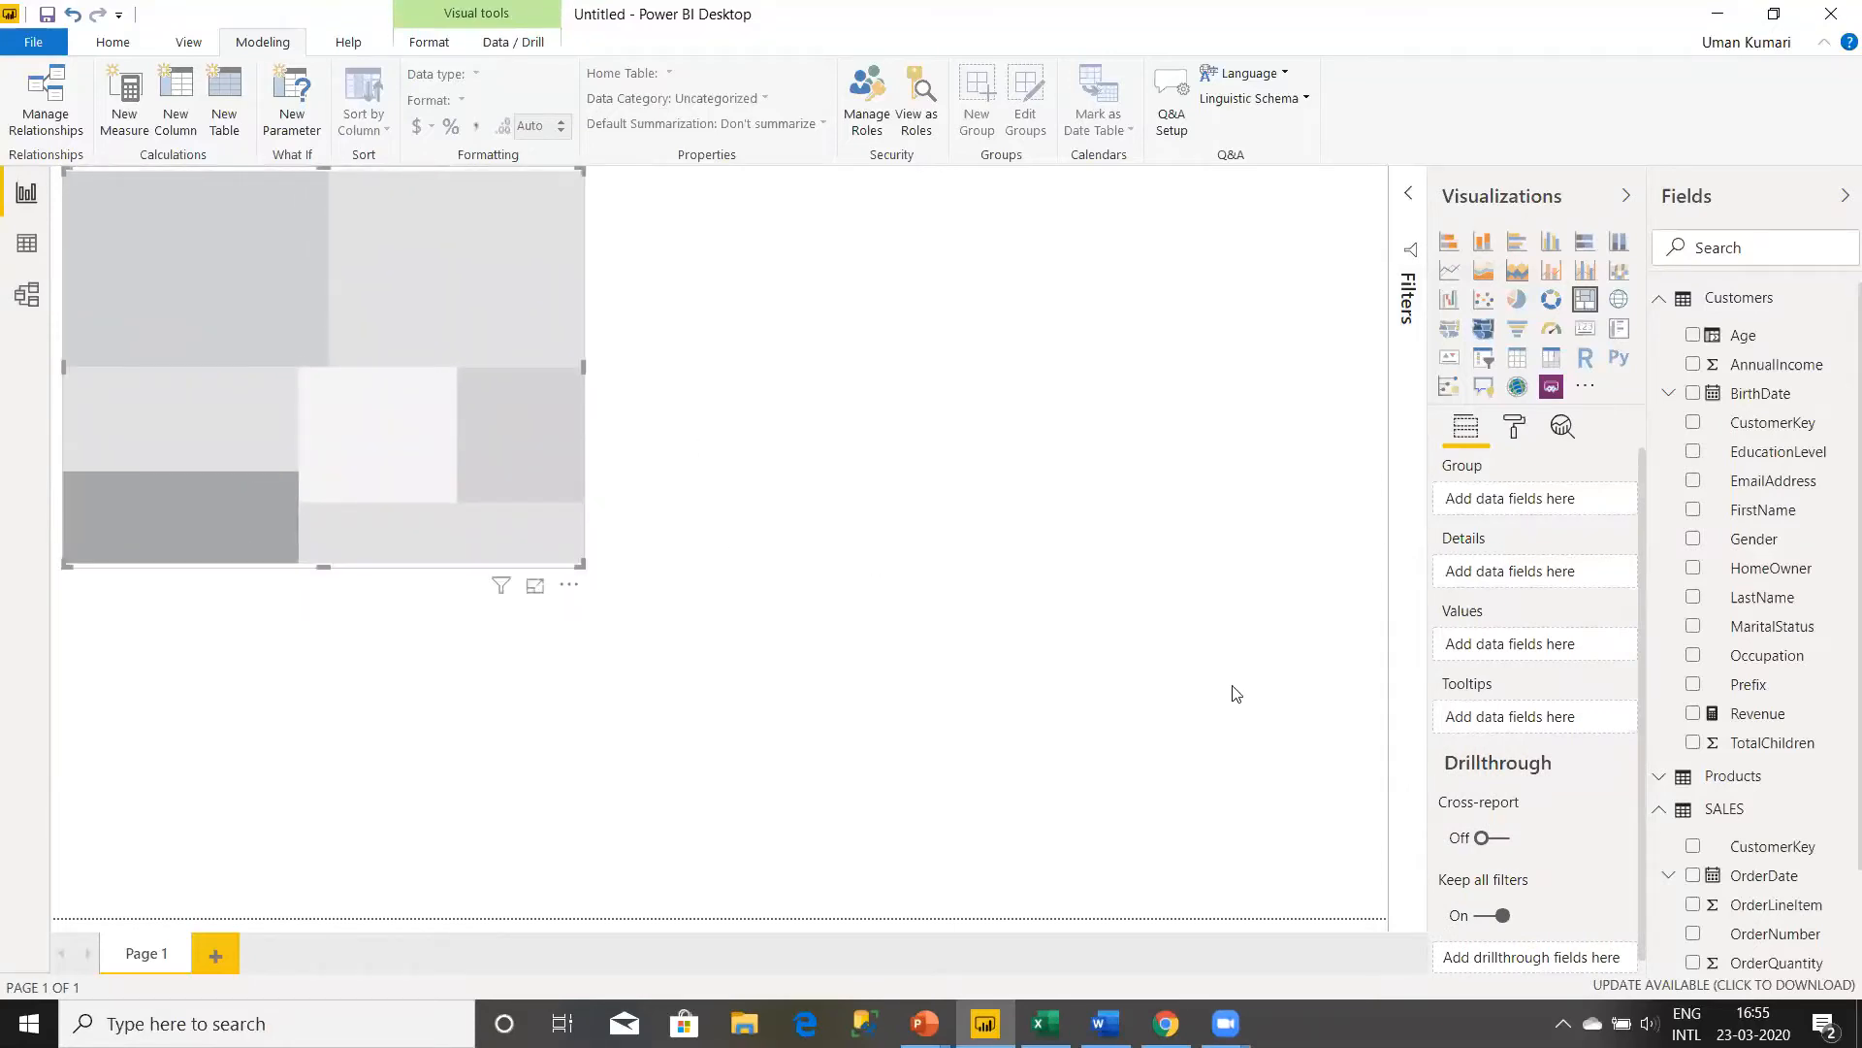
pyautogui.click(1694, 337)
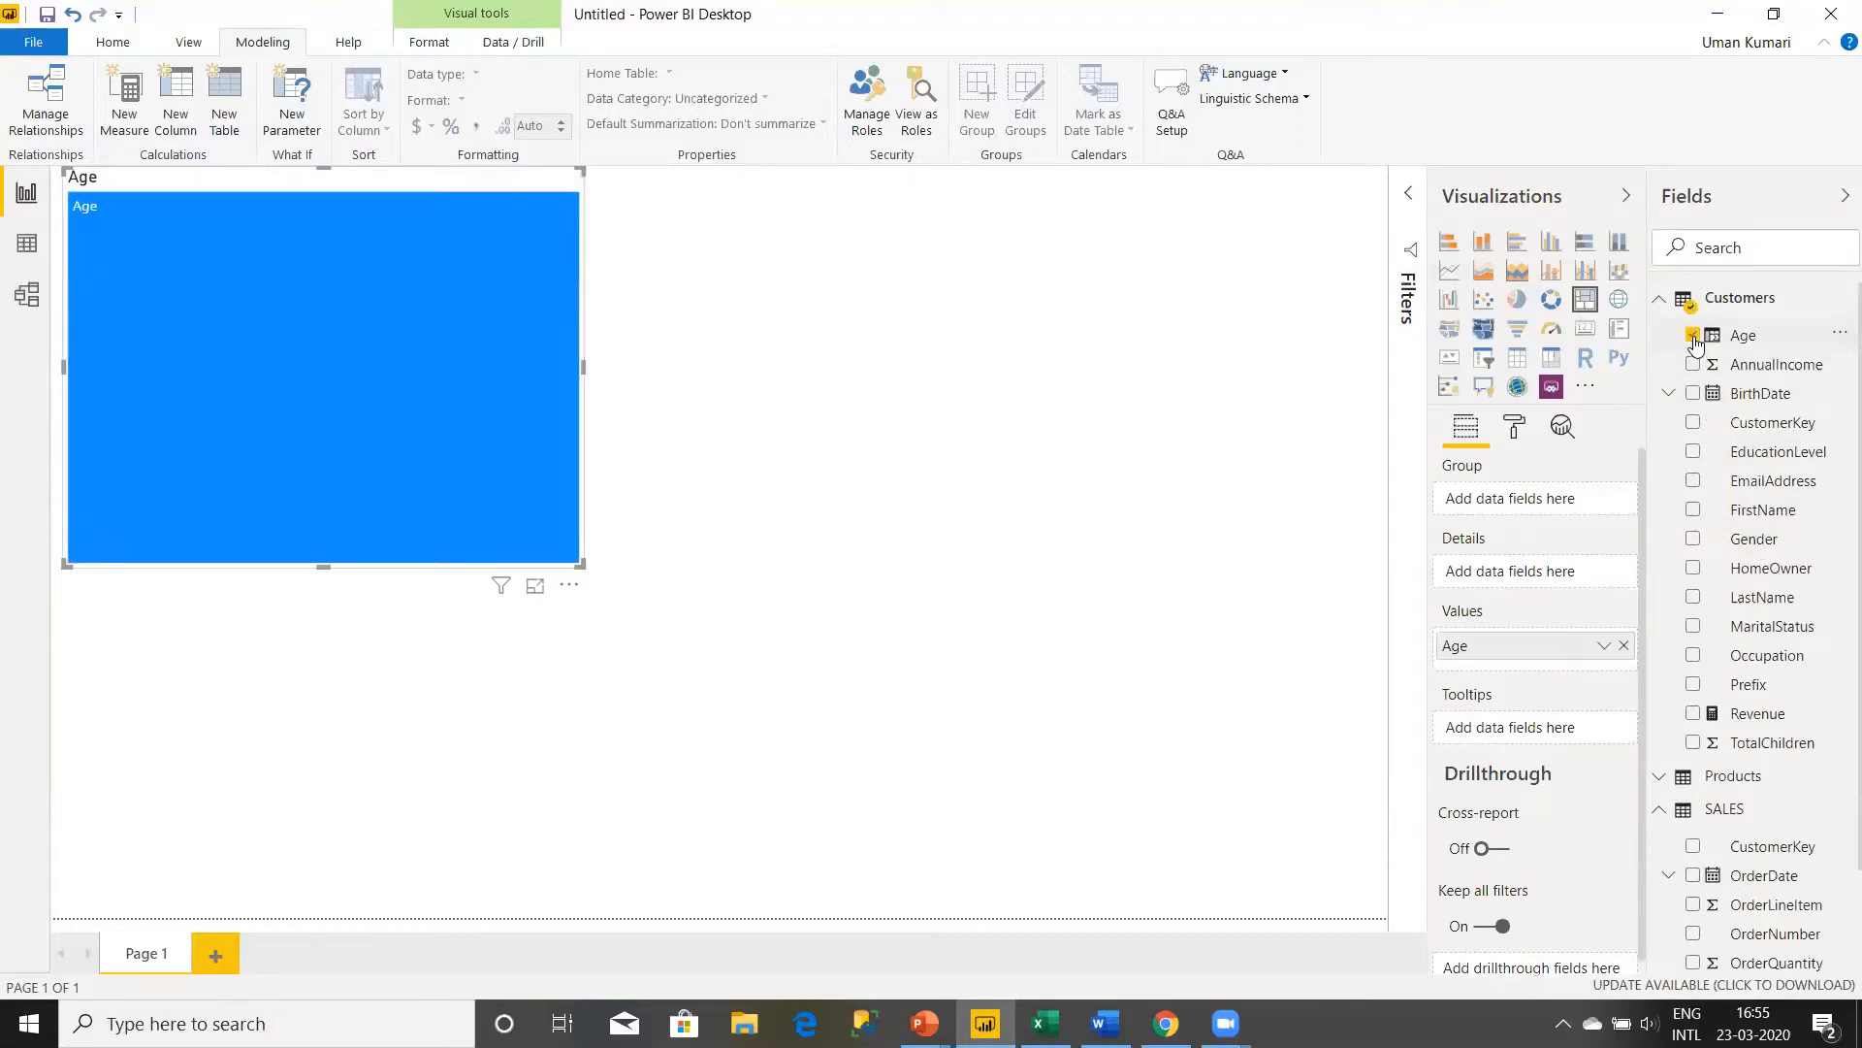
pyautogui.click(1694, 715)
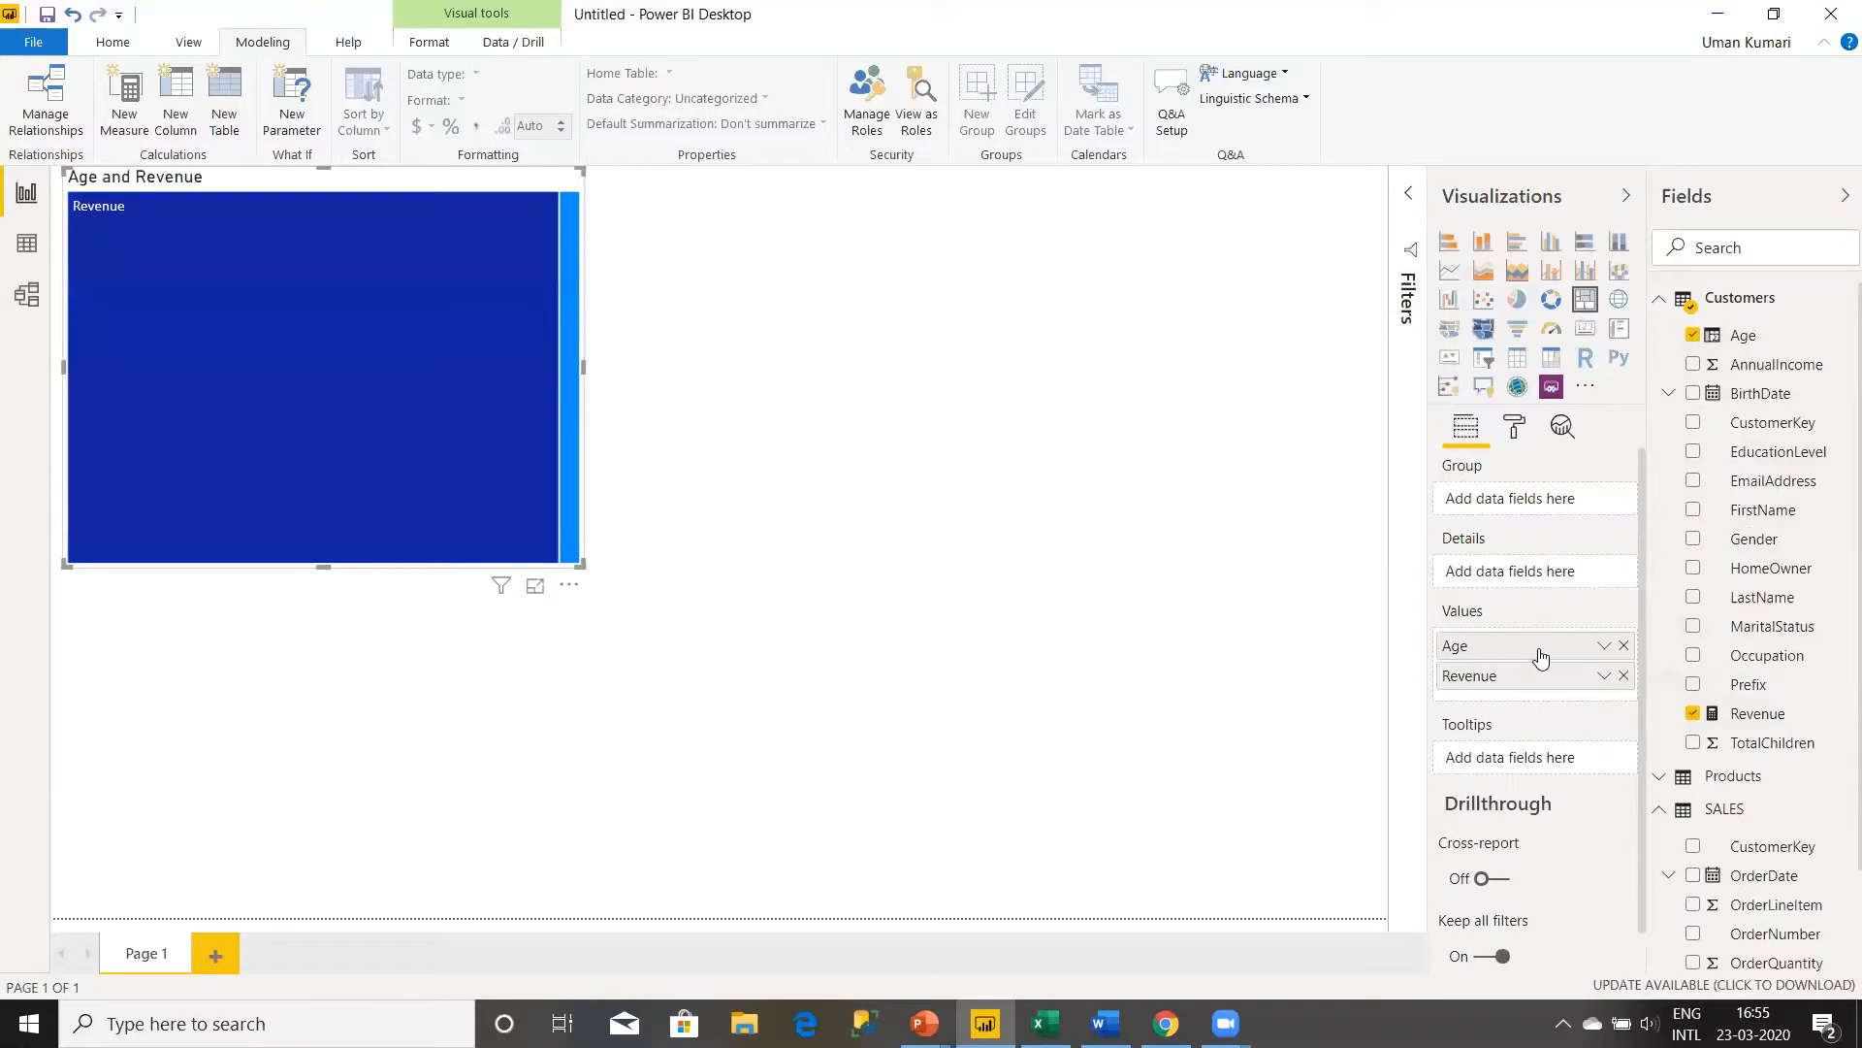
pyautogui.moveTo(1542, 656); pyautogui.dragTo(1534, 501)
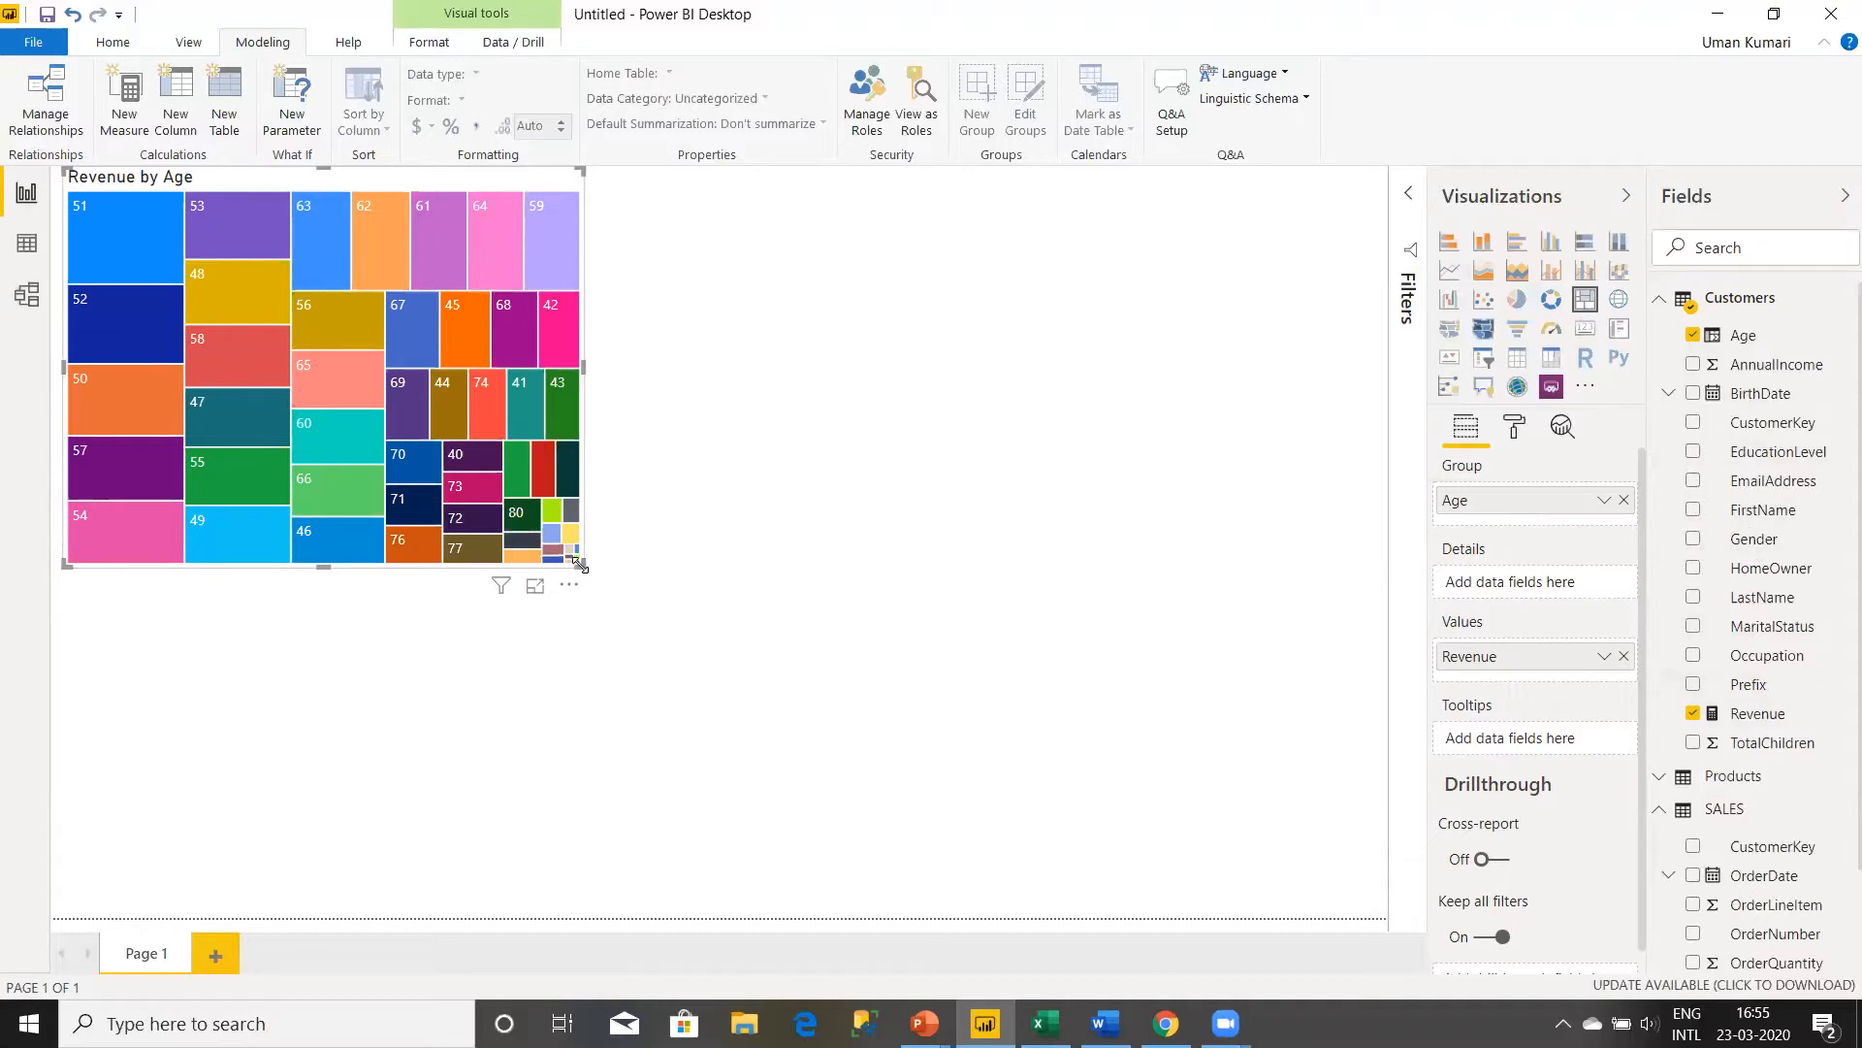
pyautogui.moveTo(580, 563); pyautogui.dragTo(909, 750)
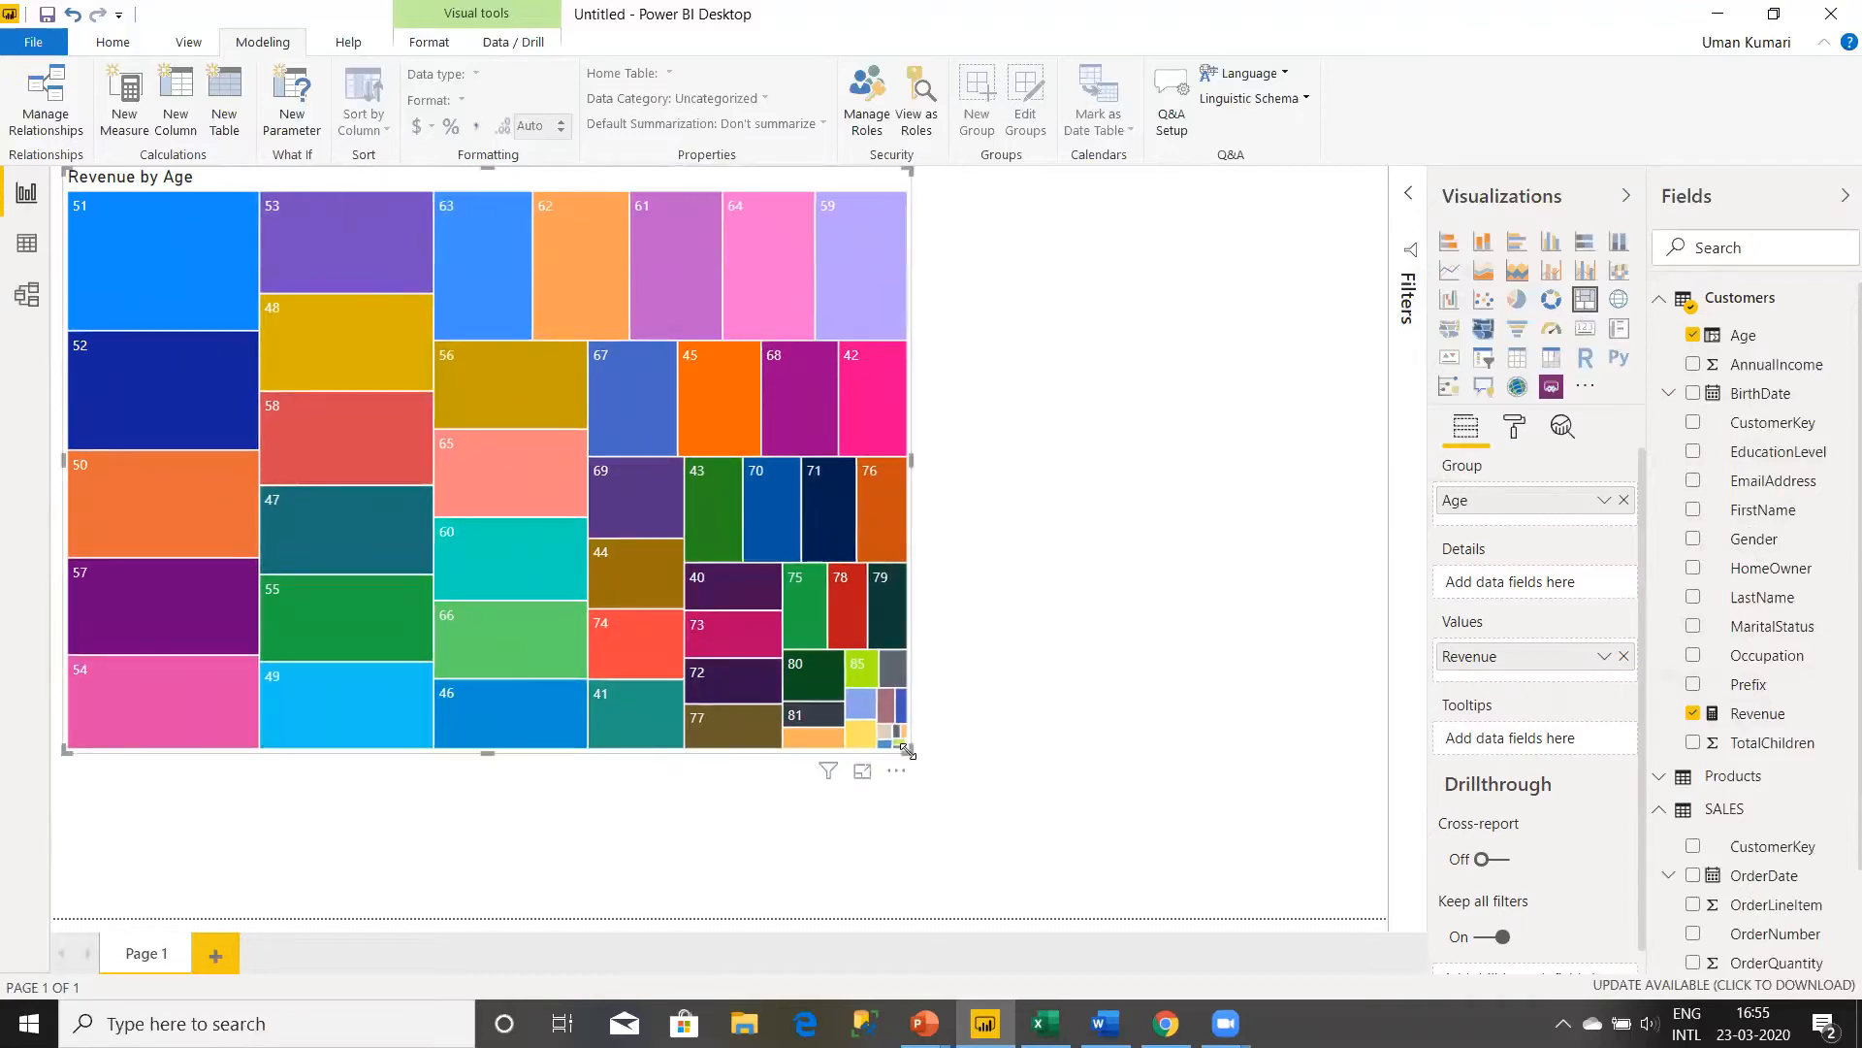
pyautogui.moveTo(381, 332)
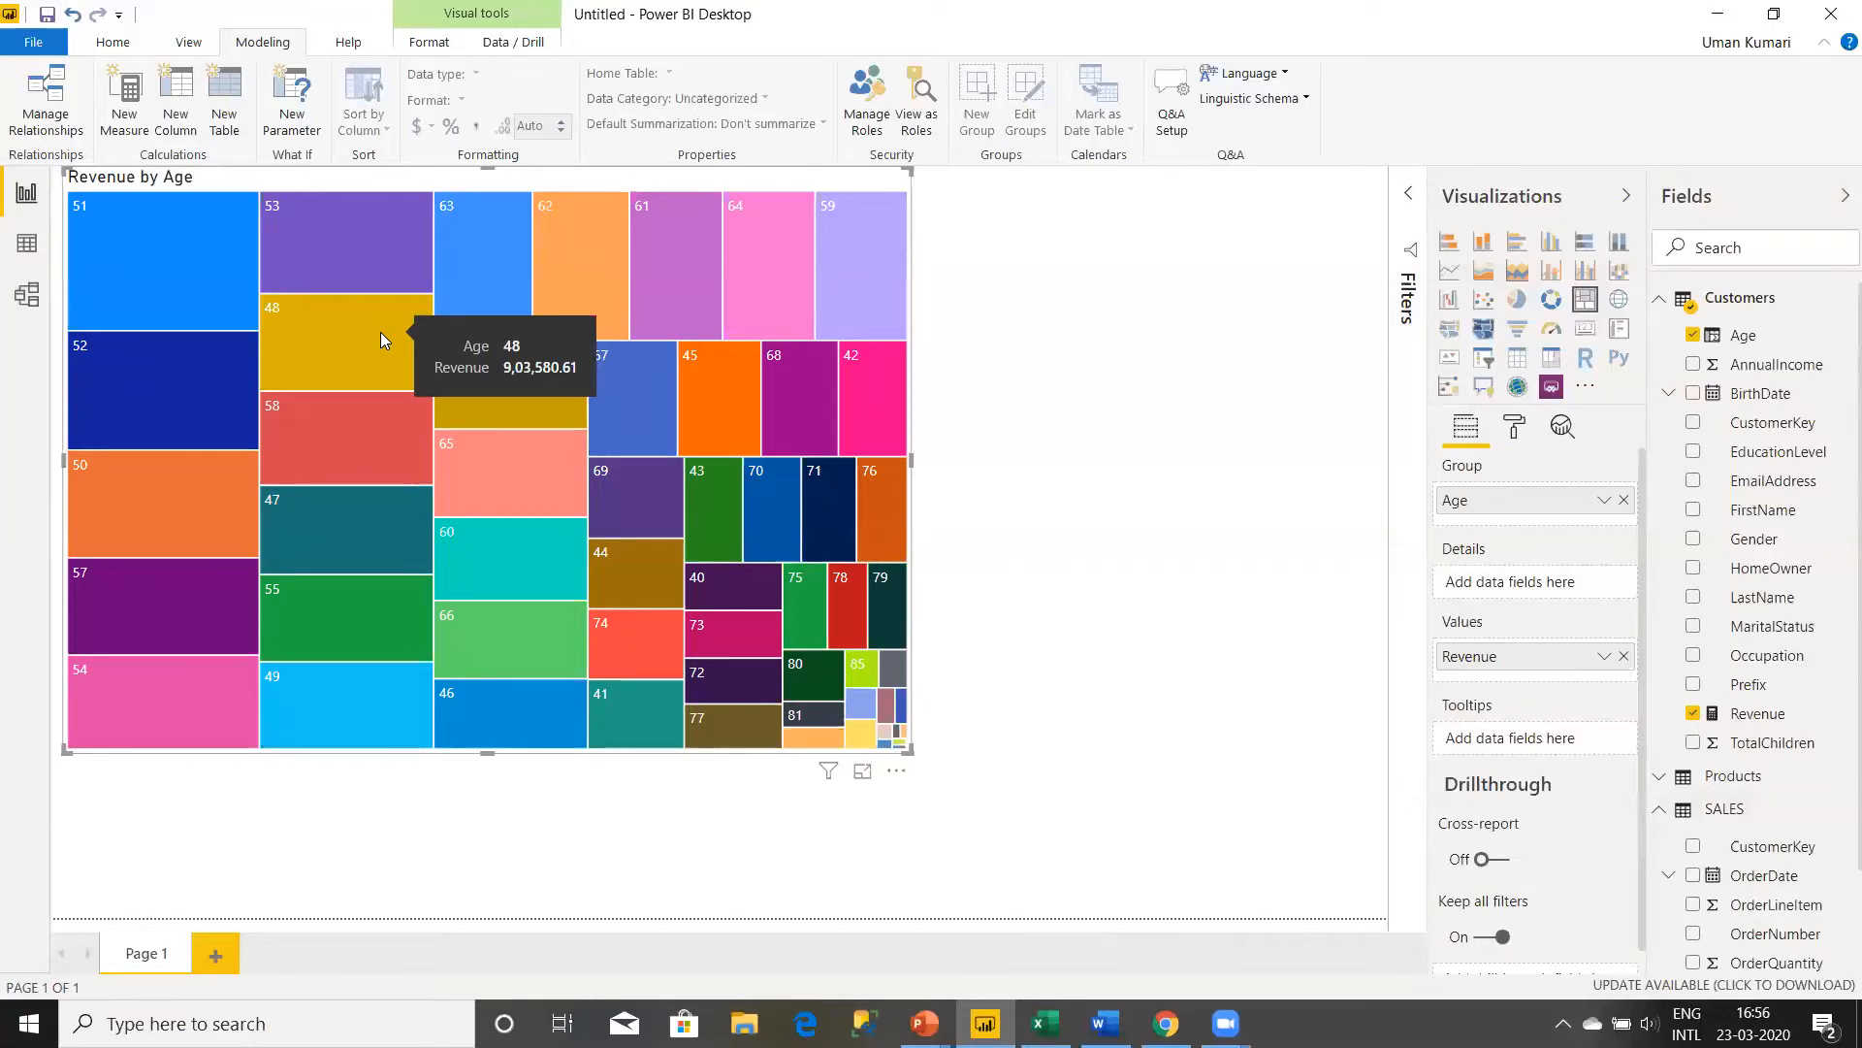
pyautogui.moveTo(528, 306)
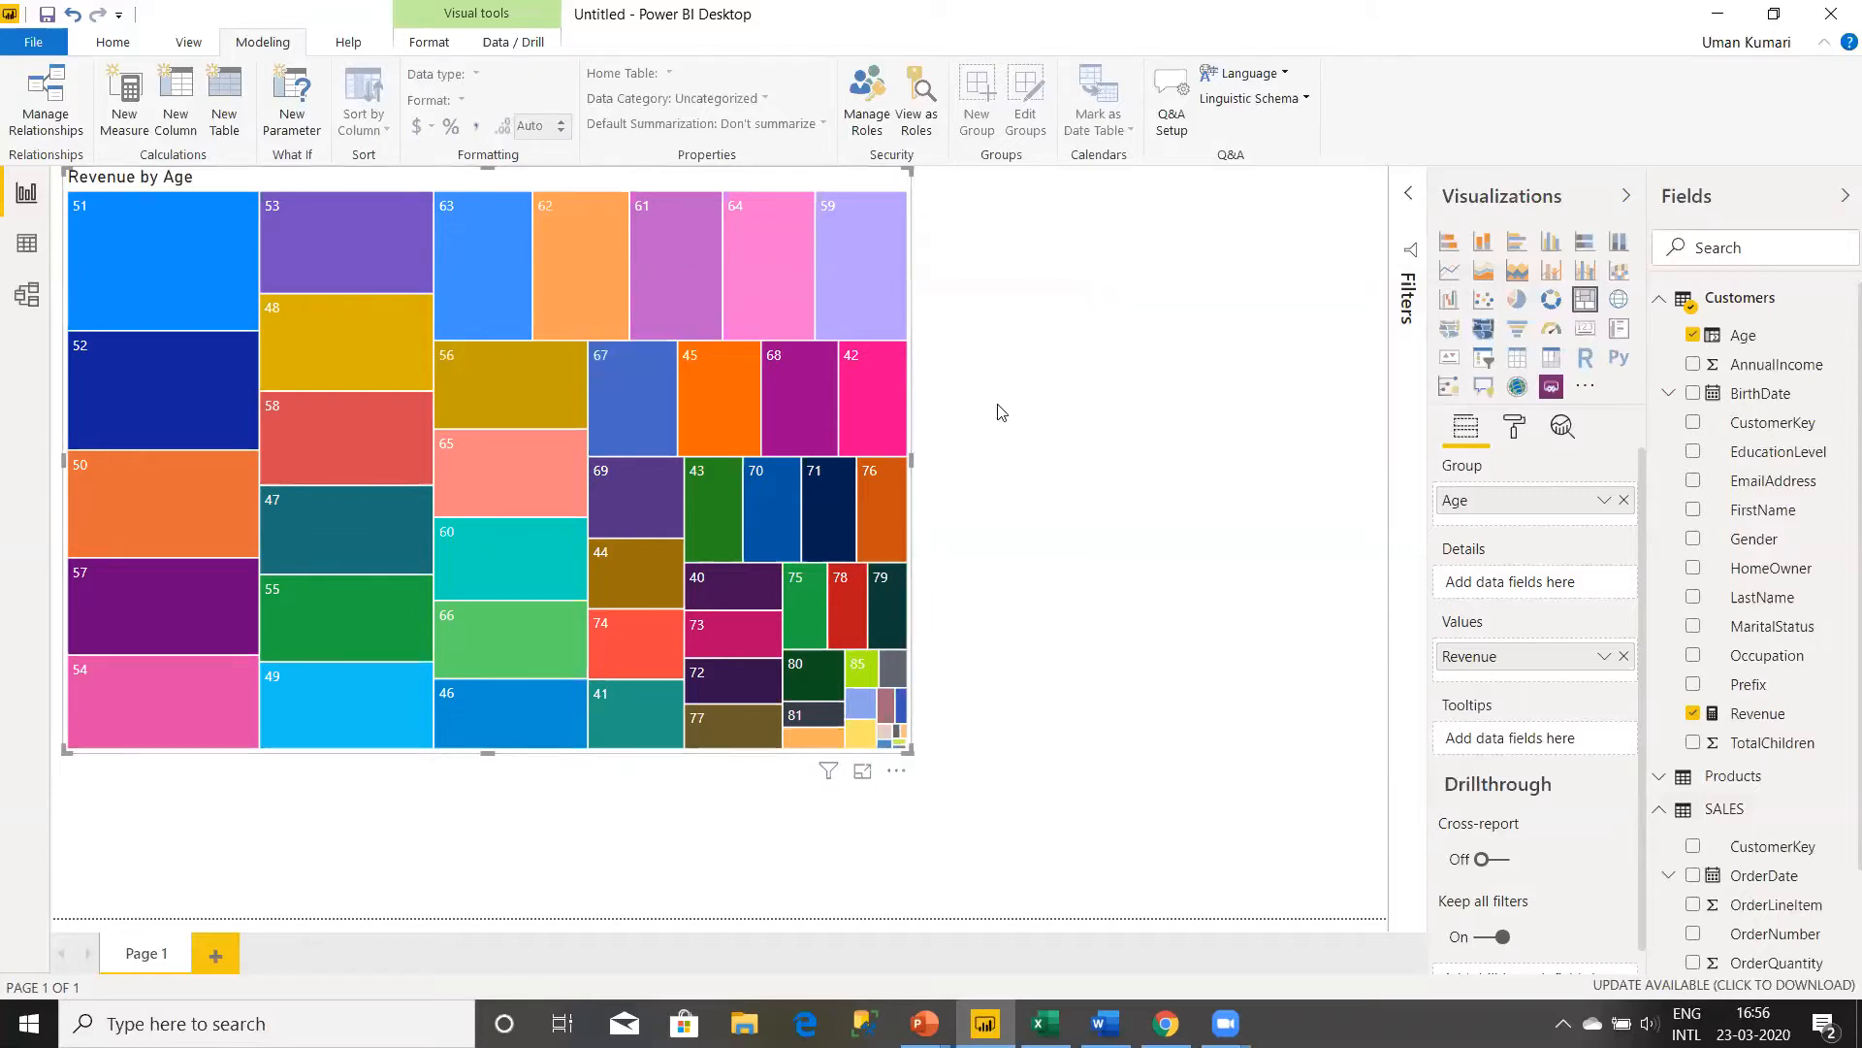
# - Start a new group on the Customers table's Age field, with List as the group type
pyautogui.click(1802, 346)
pyautogui.rightClick(1802, 346)
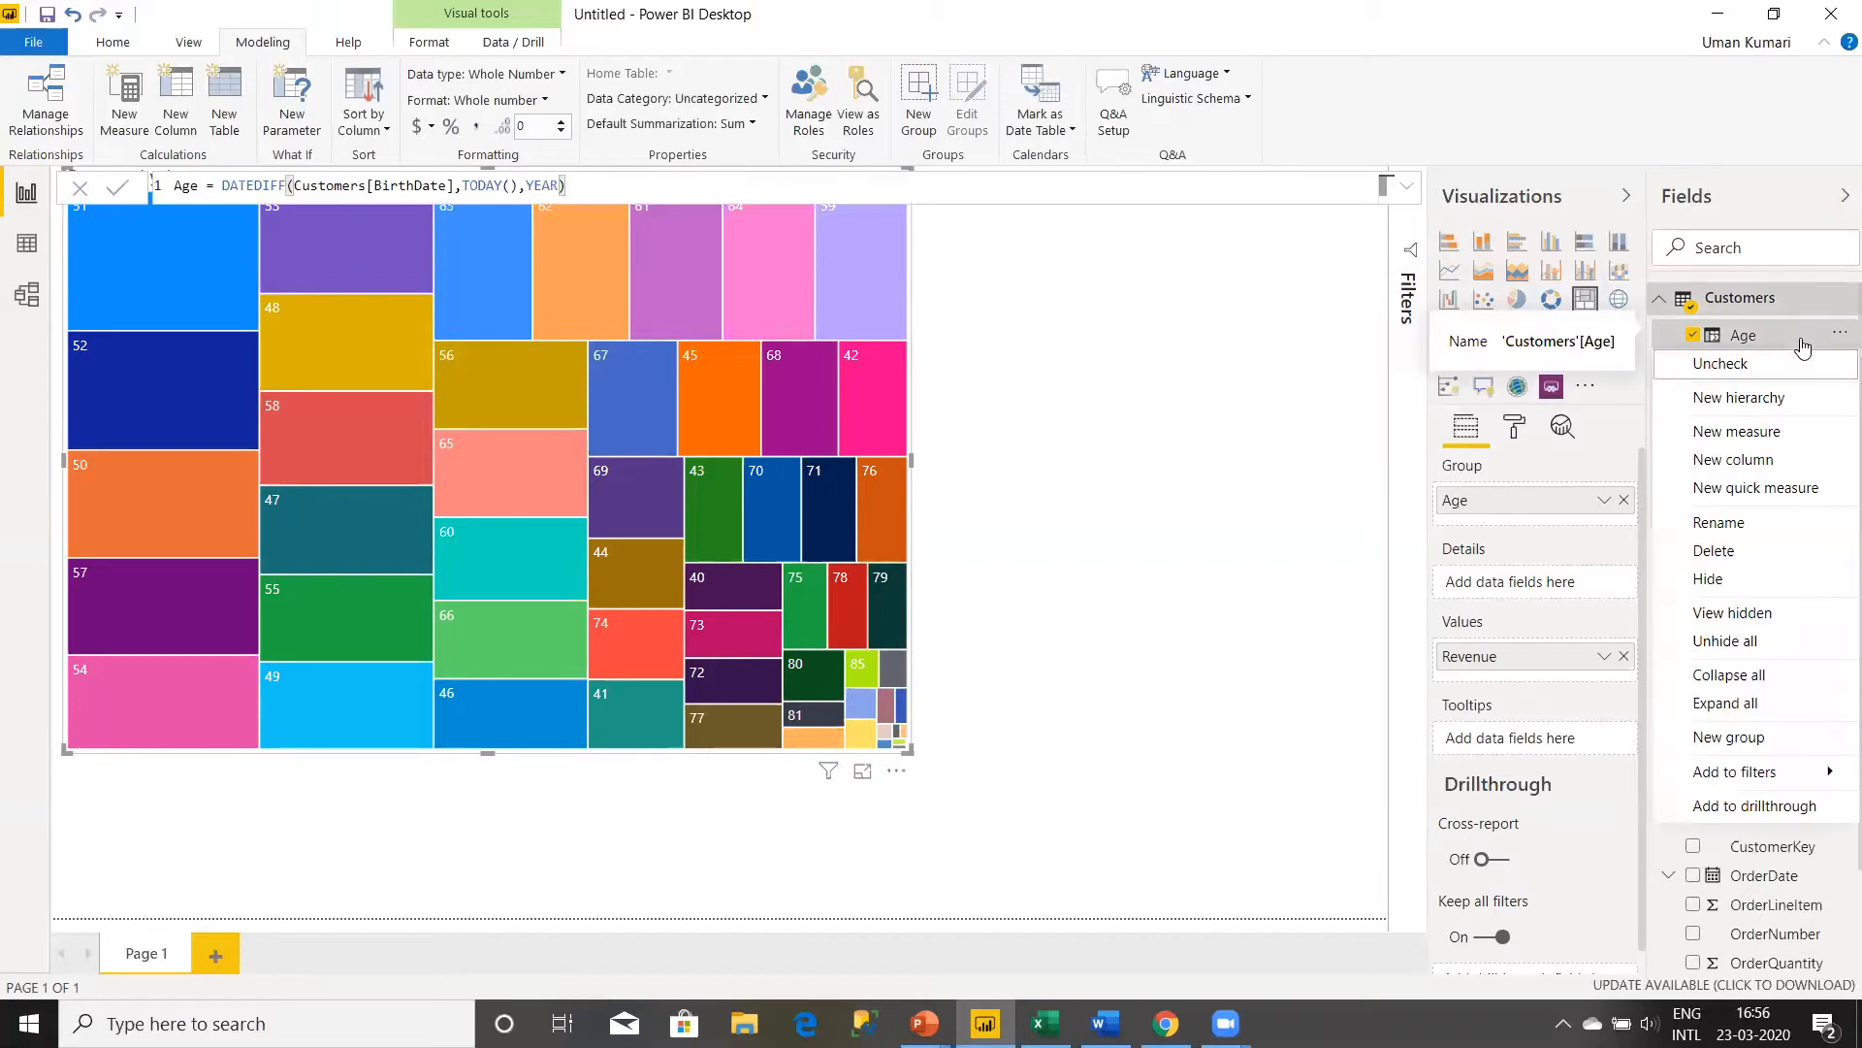
pyautogui.click(1775, 745)
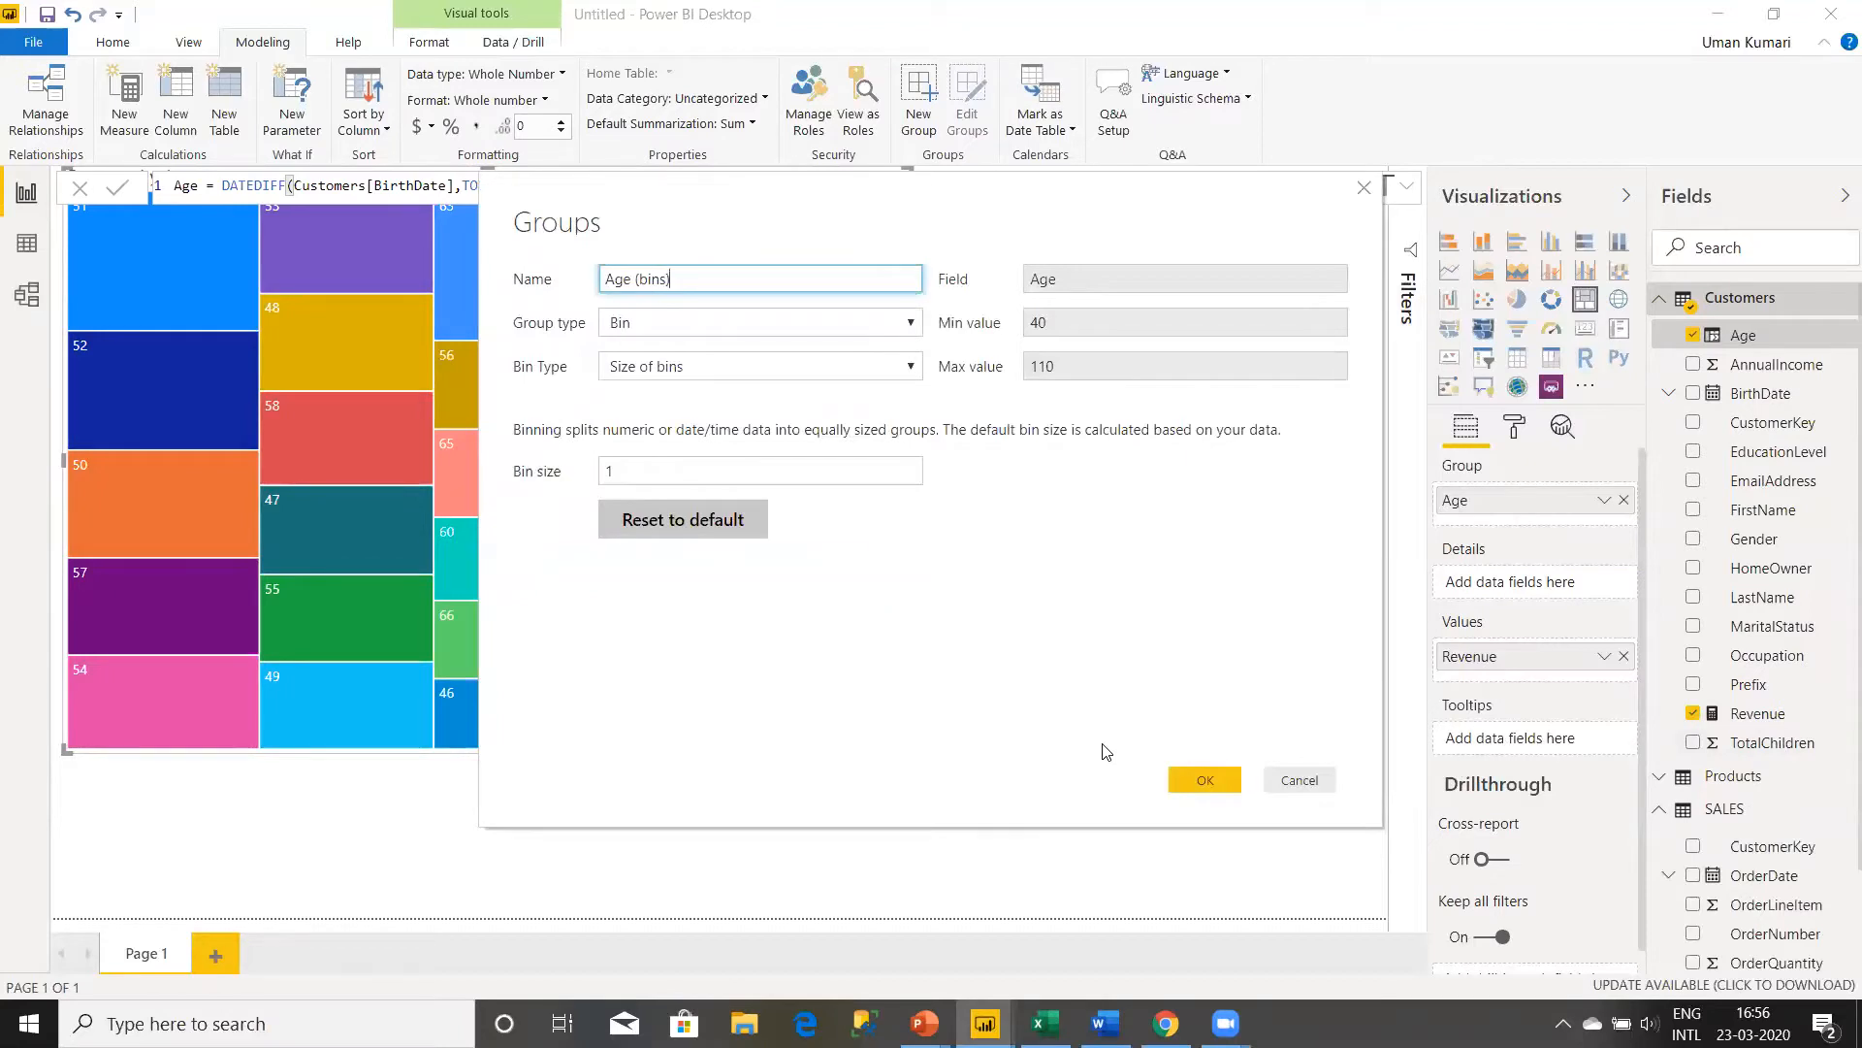
pyautogui.click(912, 324)
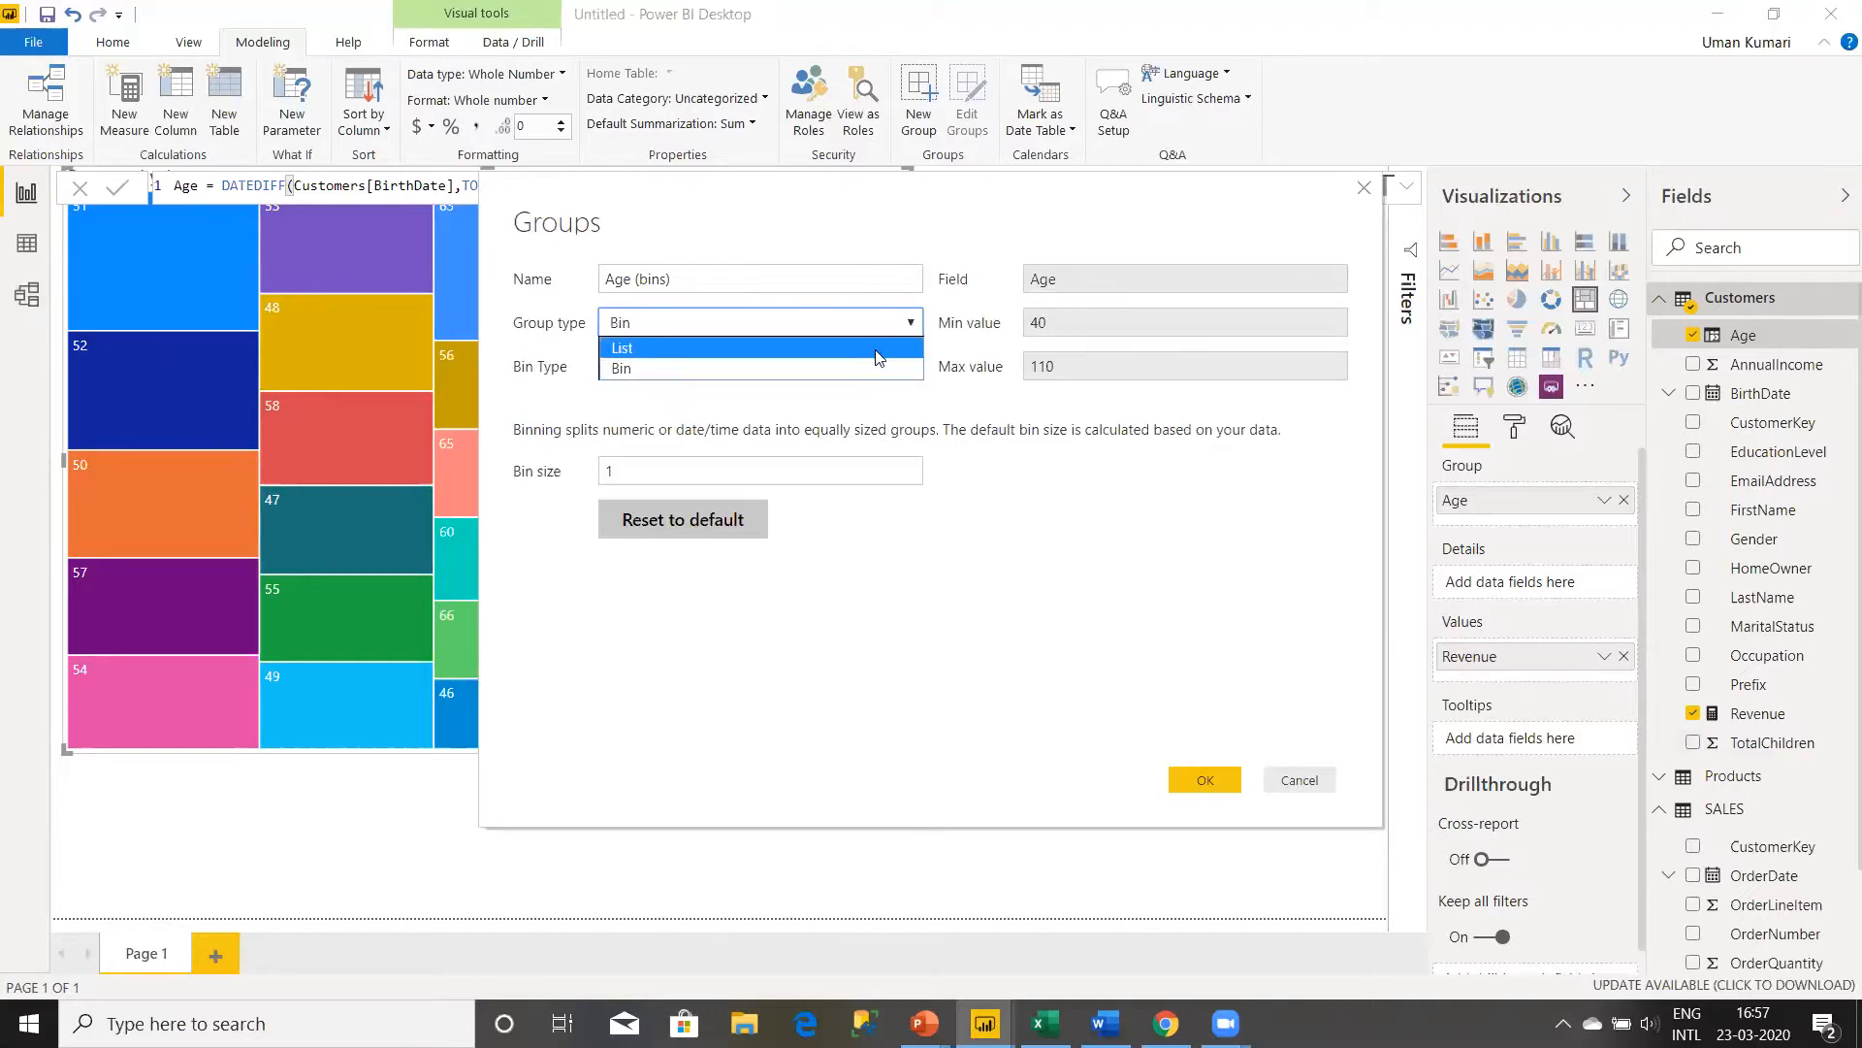
pyautogui.click(878, 350)
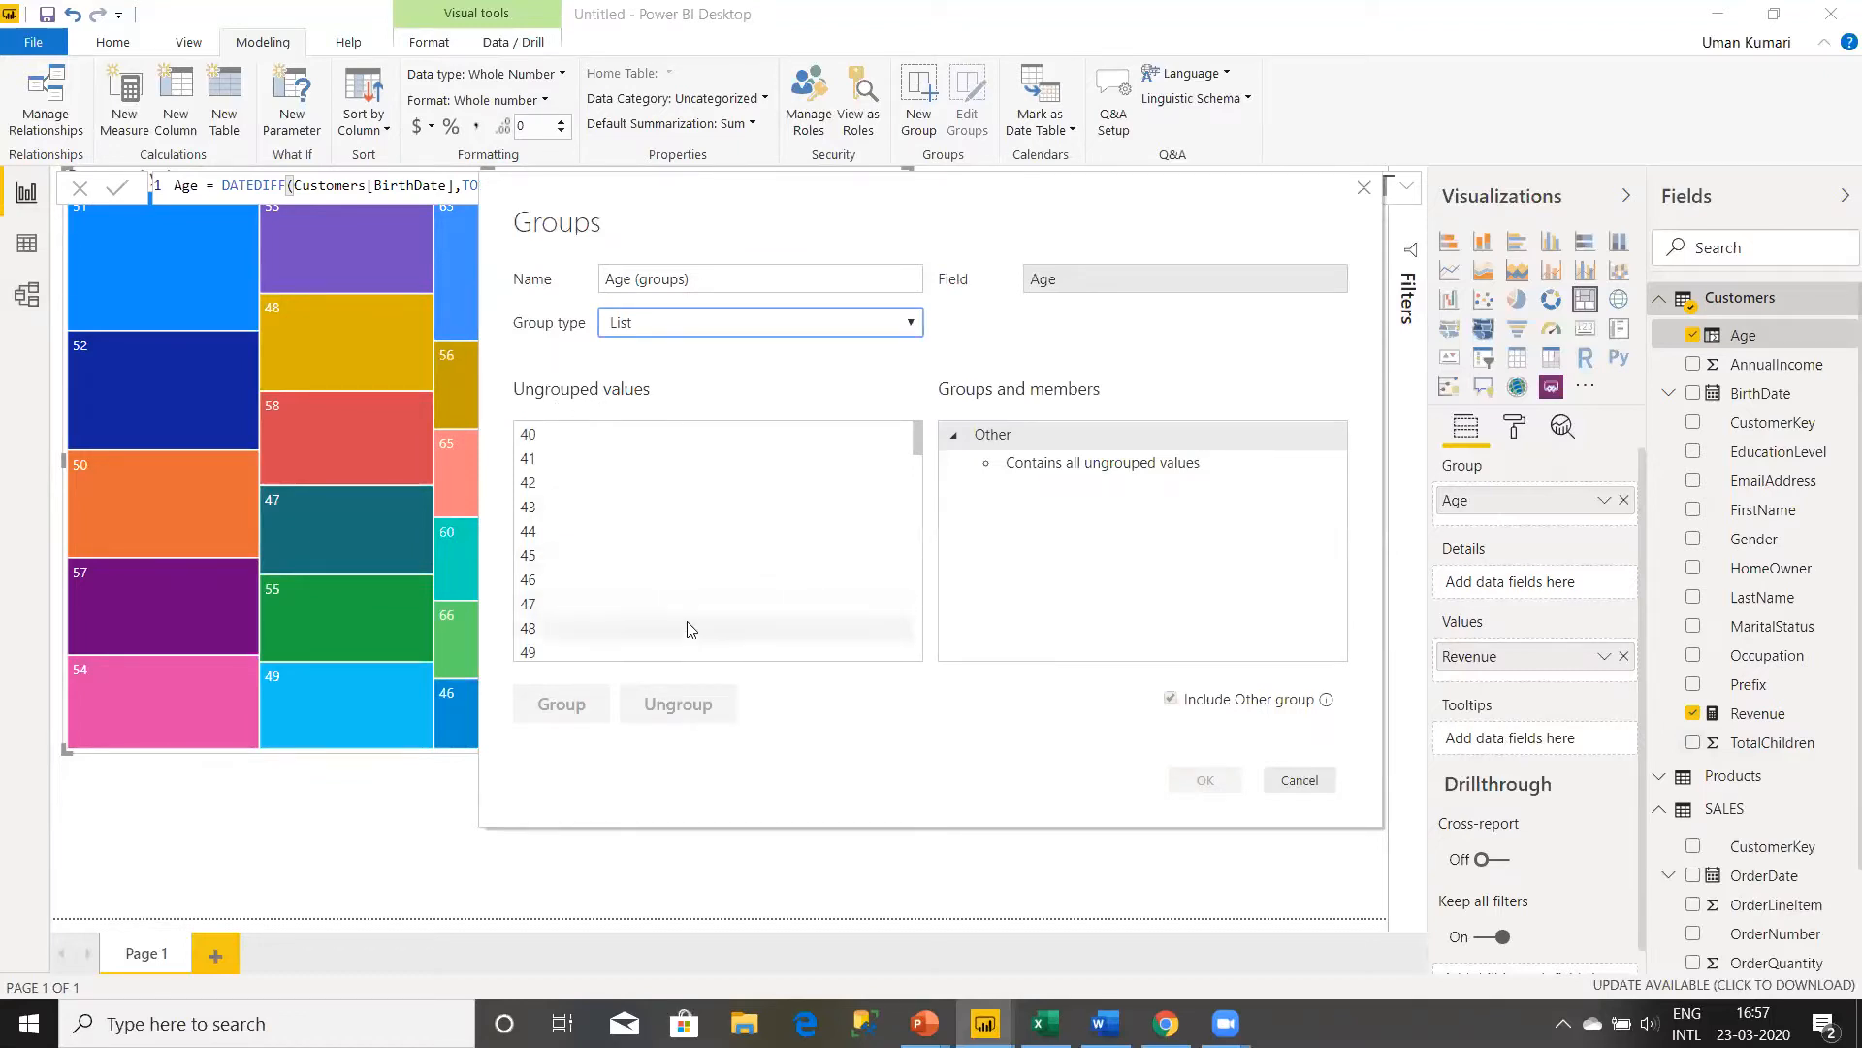
# - Create a group from age 40 and add ages 41 through 46 to it
pyautogui.click(823, 441)
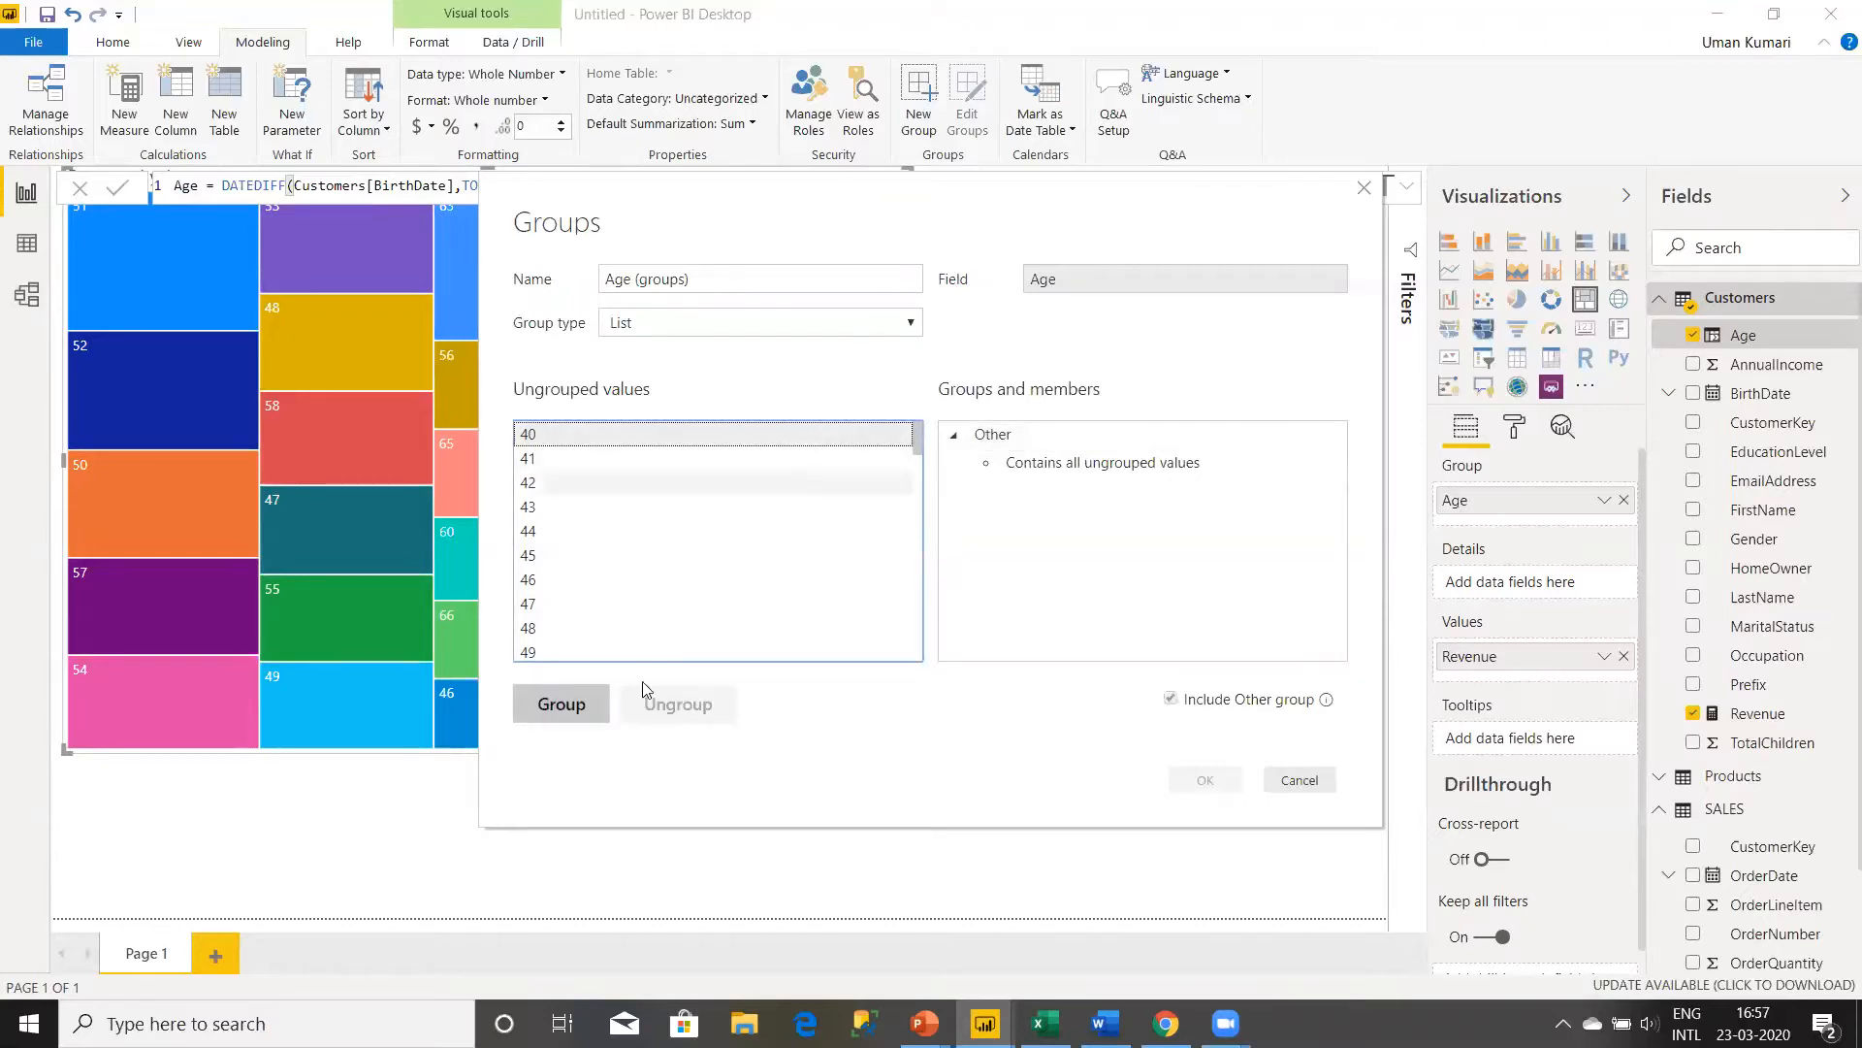
pyautogui.click(582, 702)
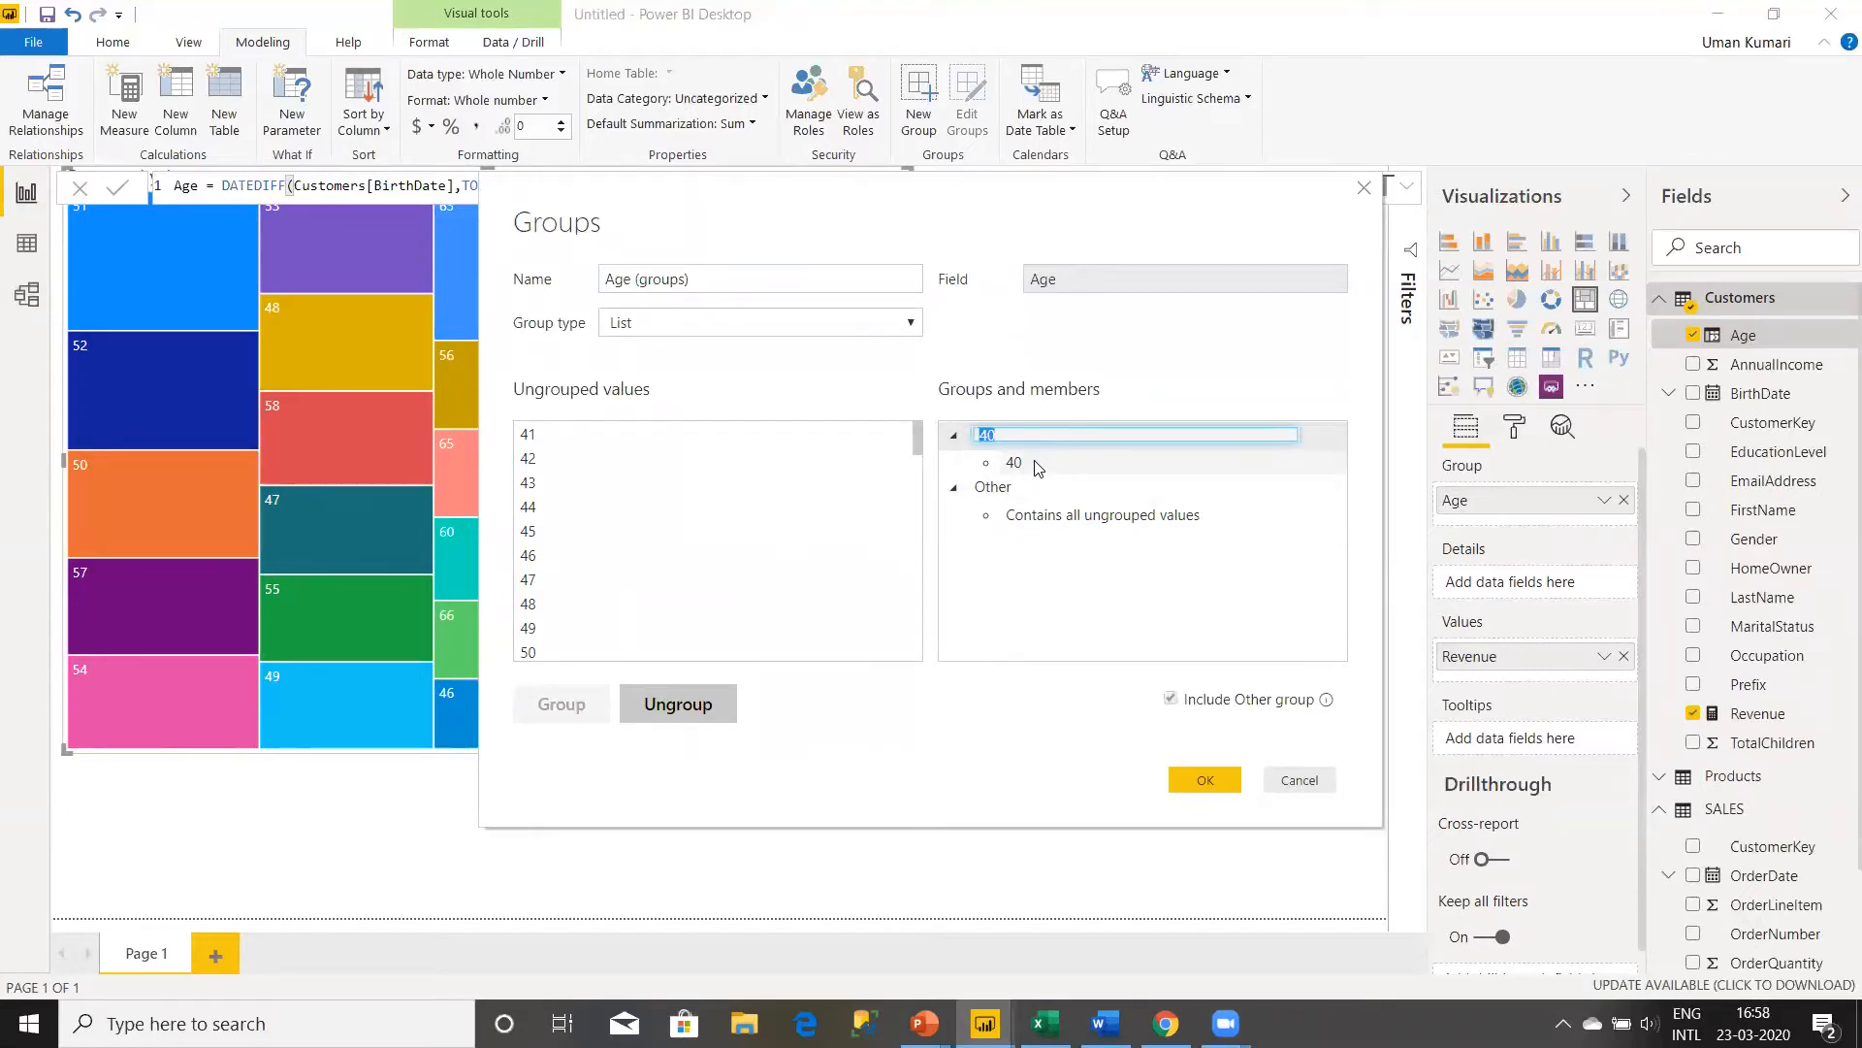
pyautogui.click(818, 438)
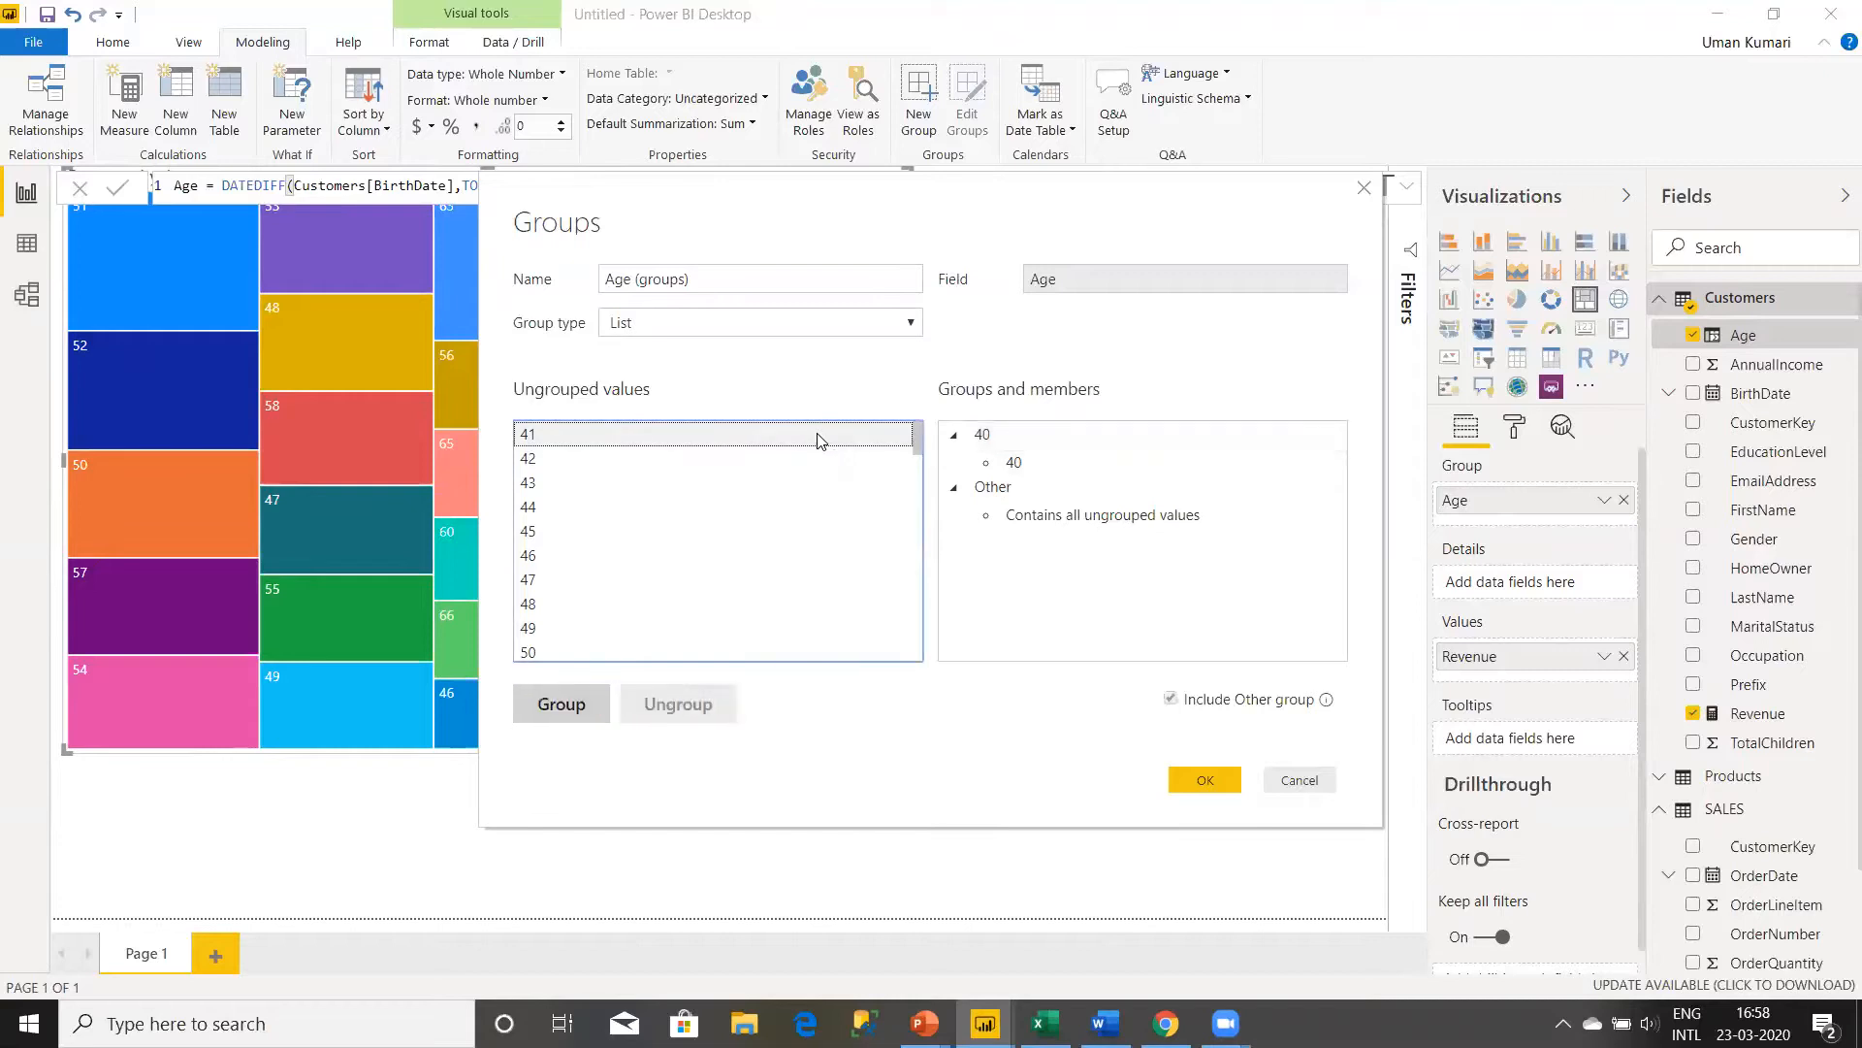
pyautogui.keyDown('shift'); pyautogui.click(680, 553); pyautogui.keyUp('shift')
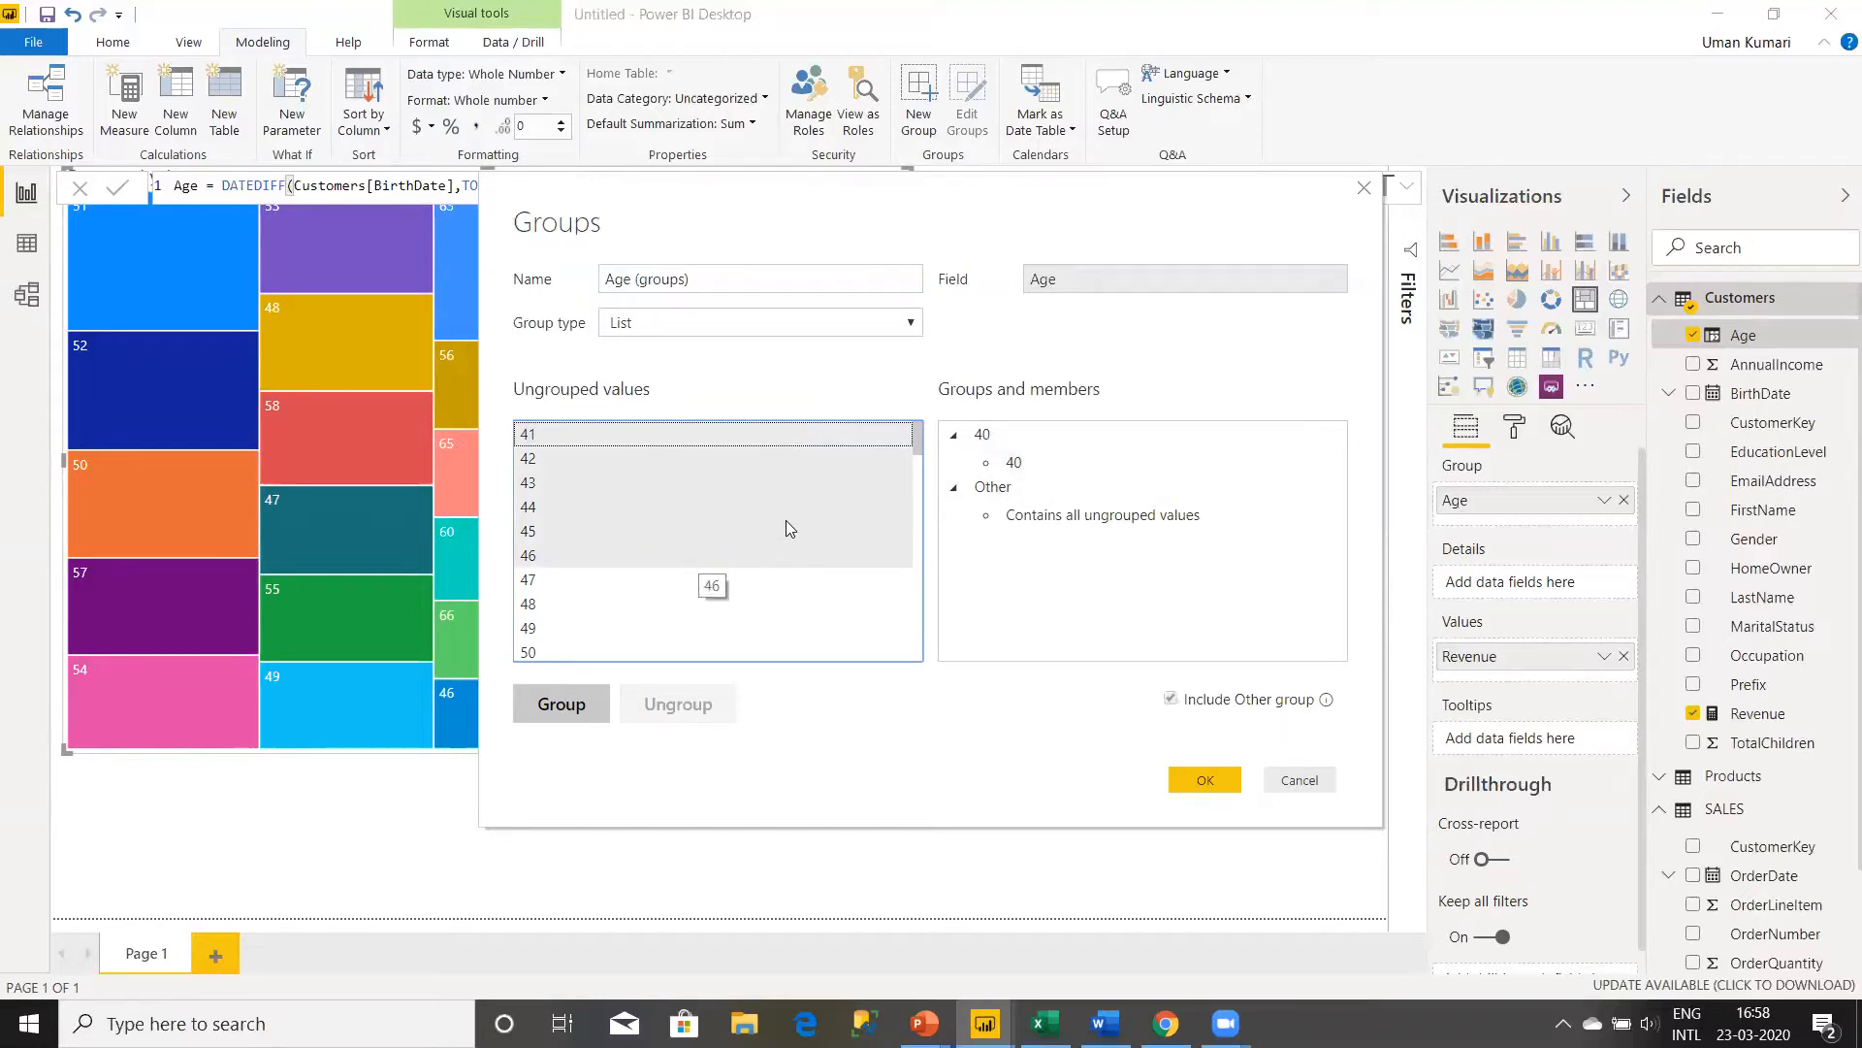
pyautogui.click(1030, 444)
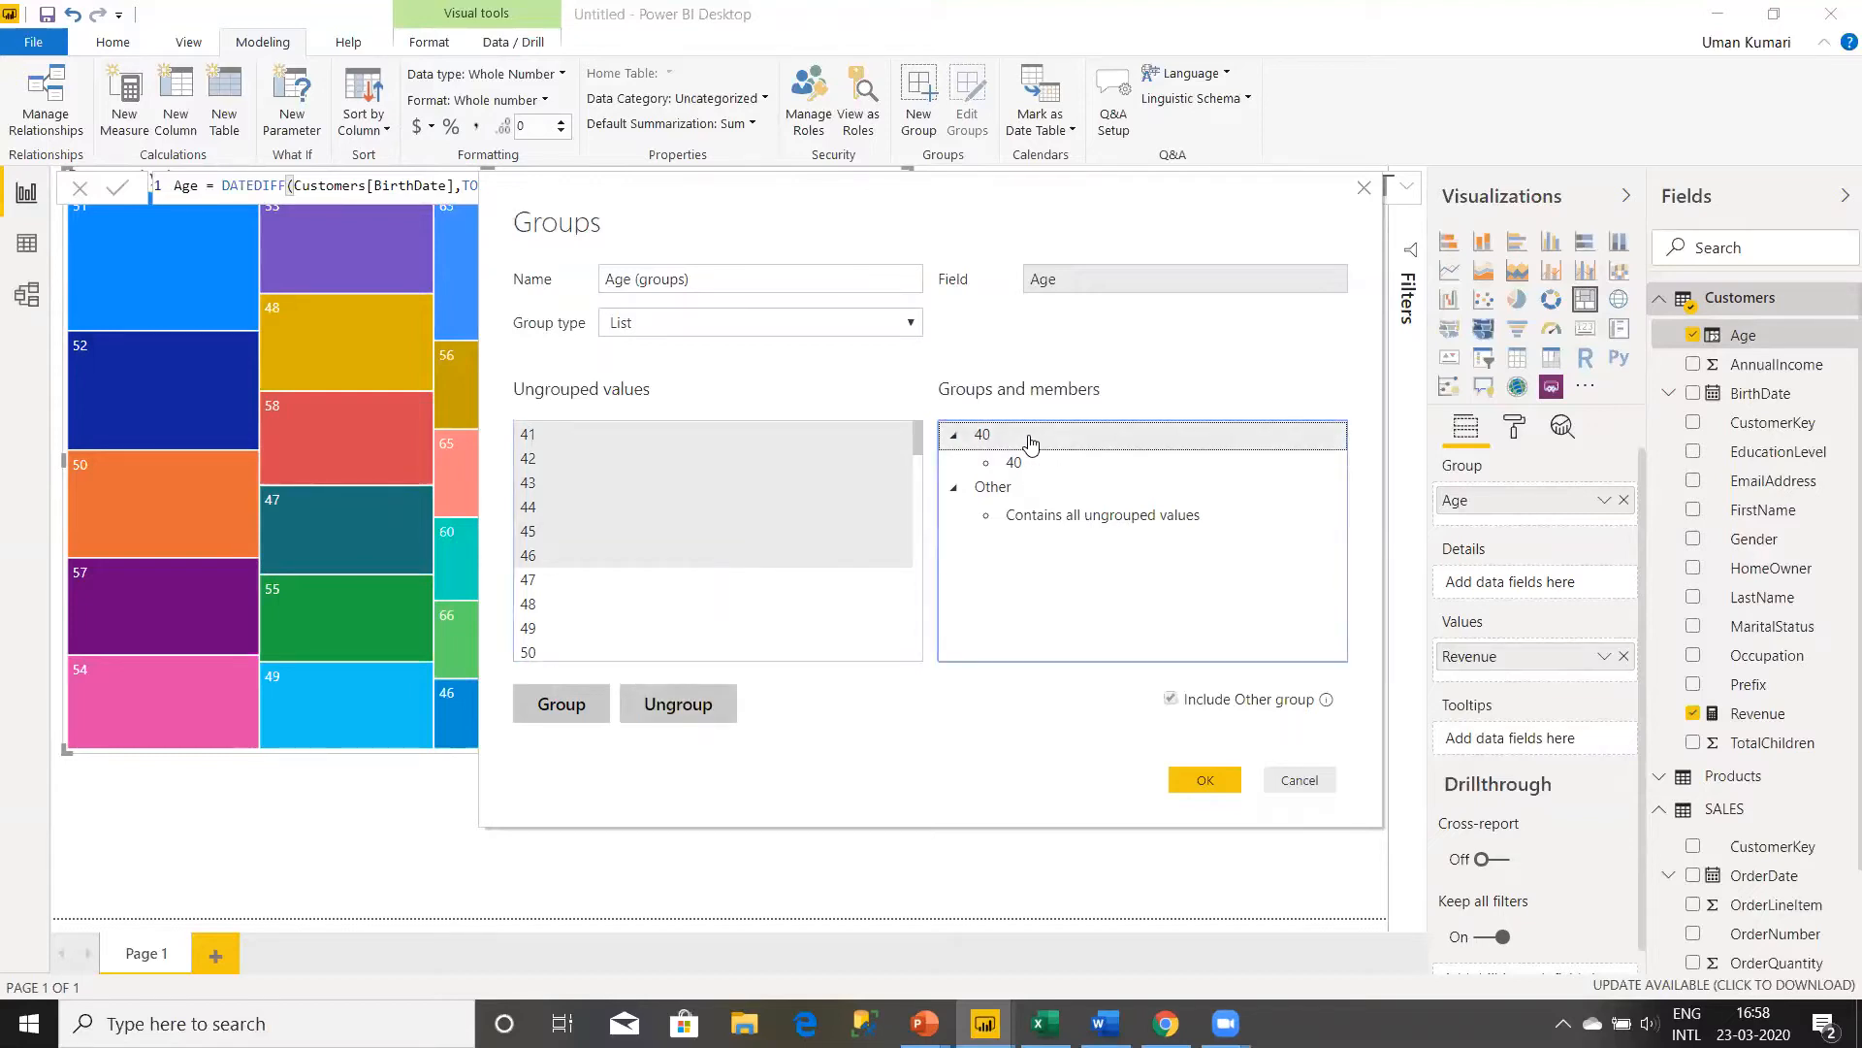
pyautogui.click(562, 705)
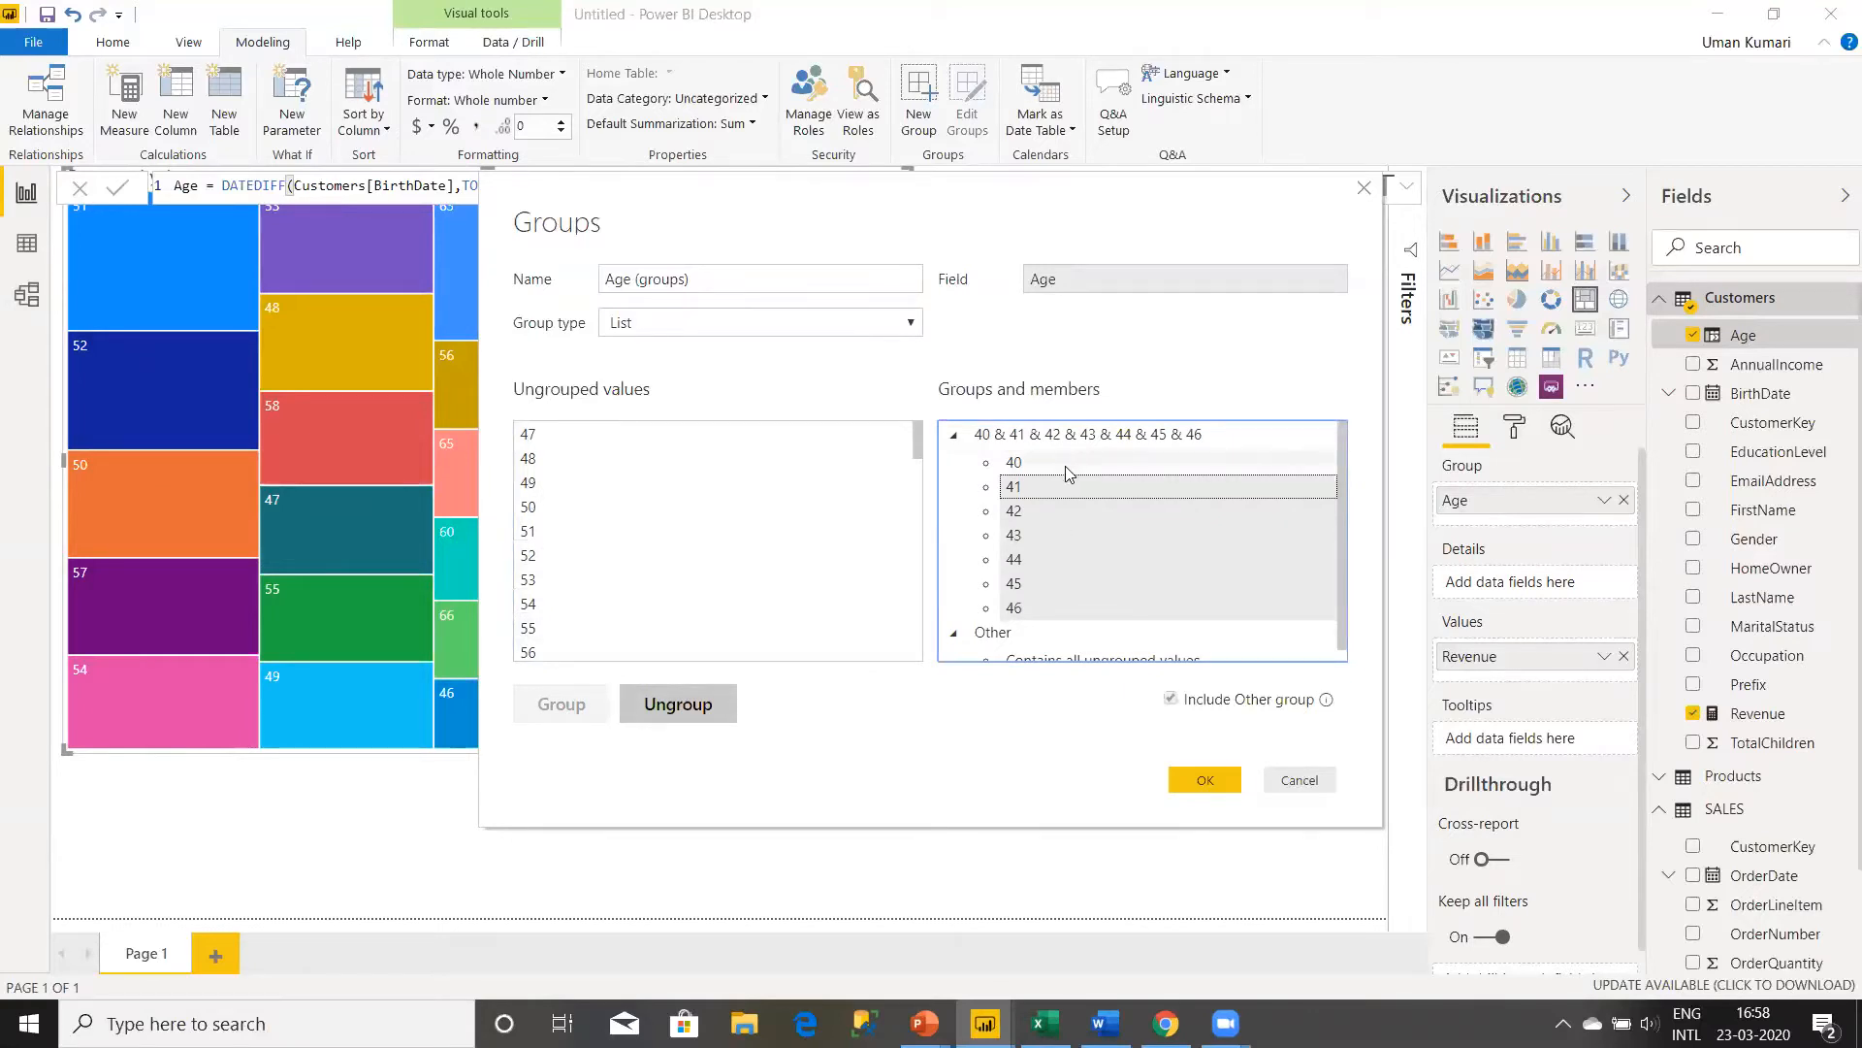
# - Rename the group containing ages 40 through 46 as "40 to 46"
pyautogui.click(1118, 442)
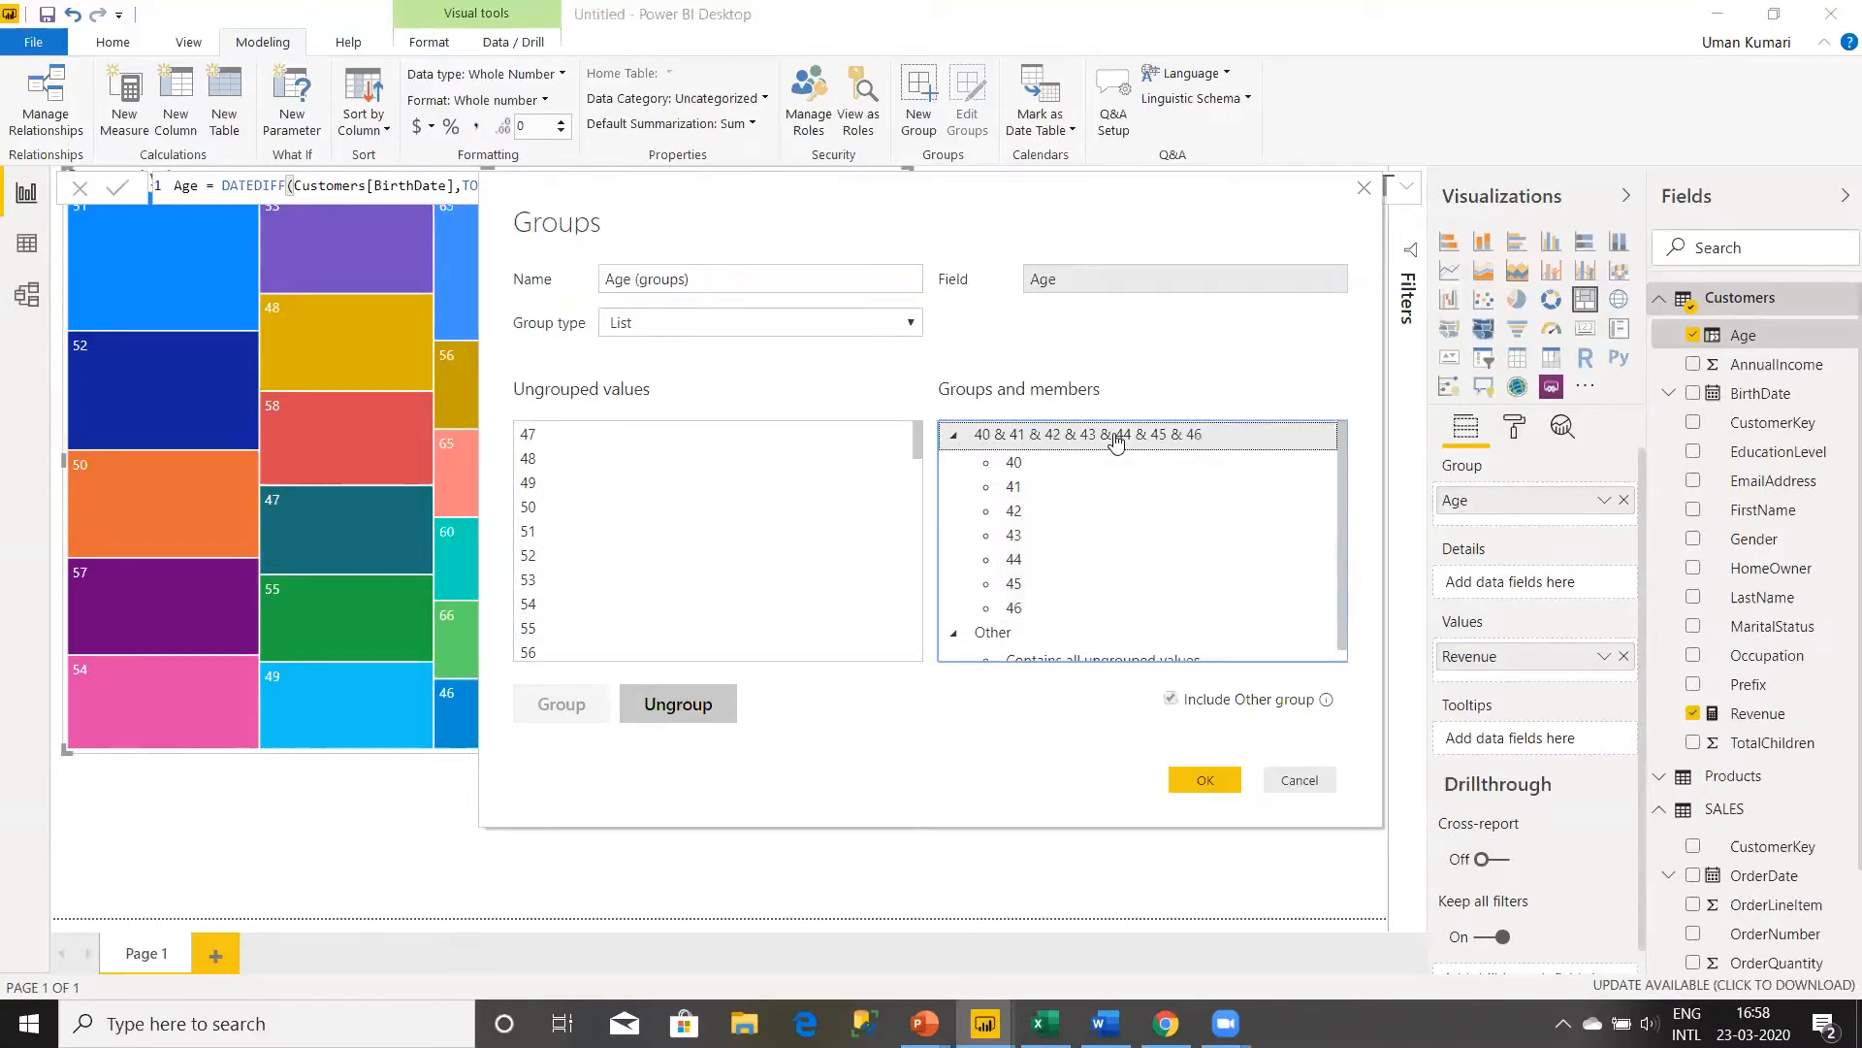
pyautogui.click(1118, 443)
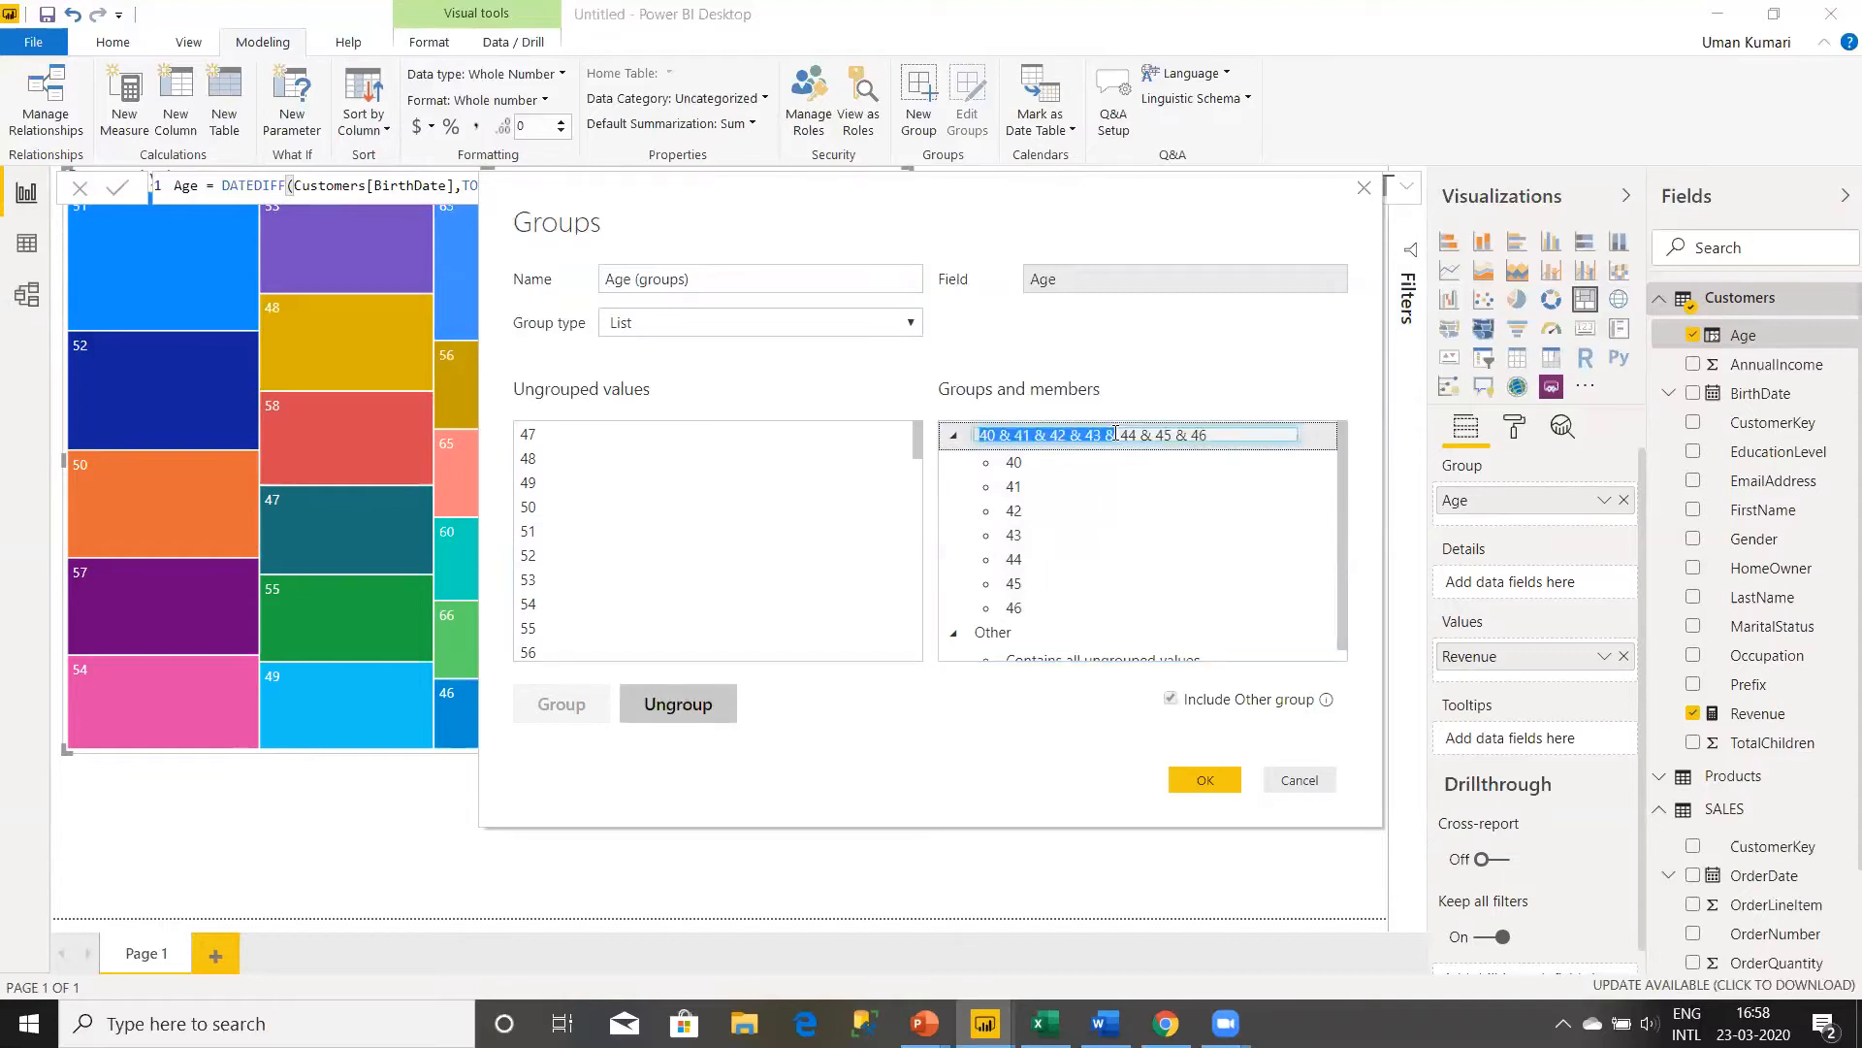
pyautogui.click(1224, 434)
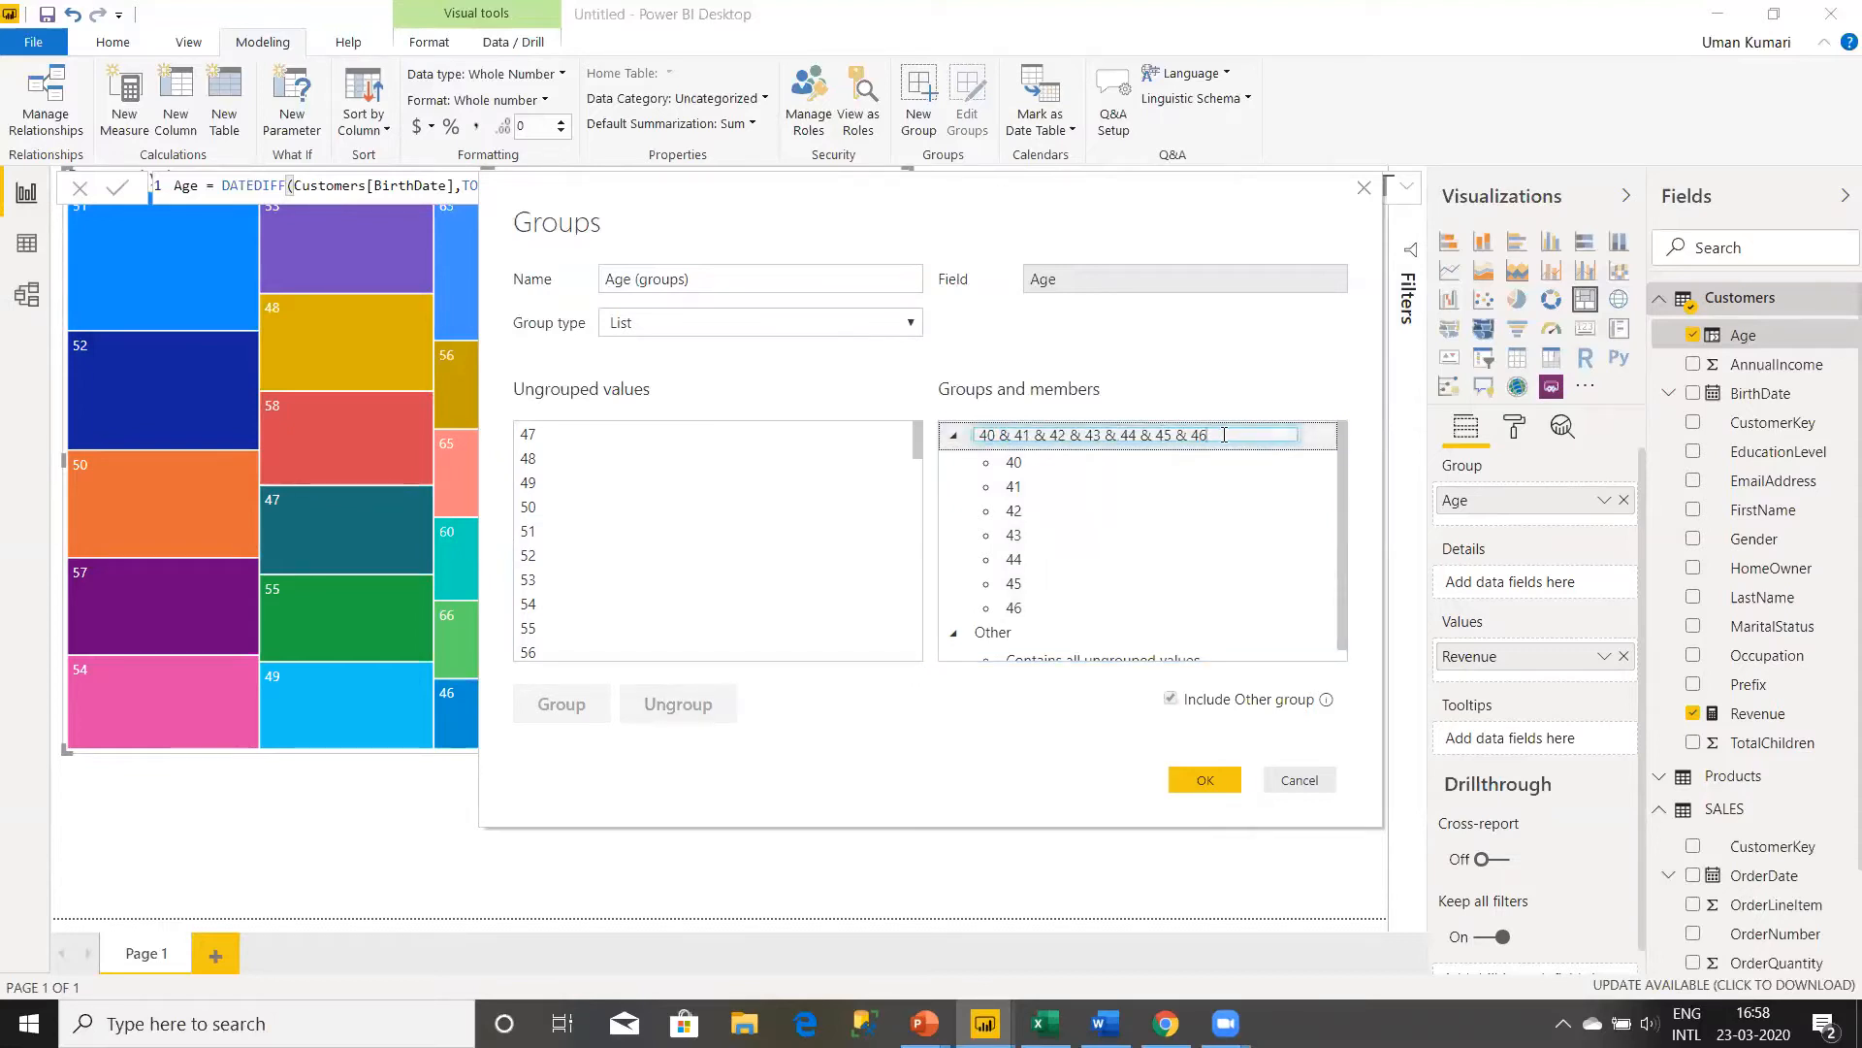
pyautogui.hotkey('ctrl', 'a')
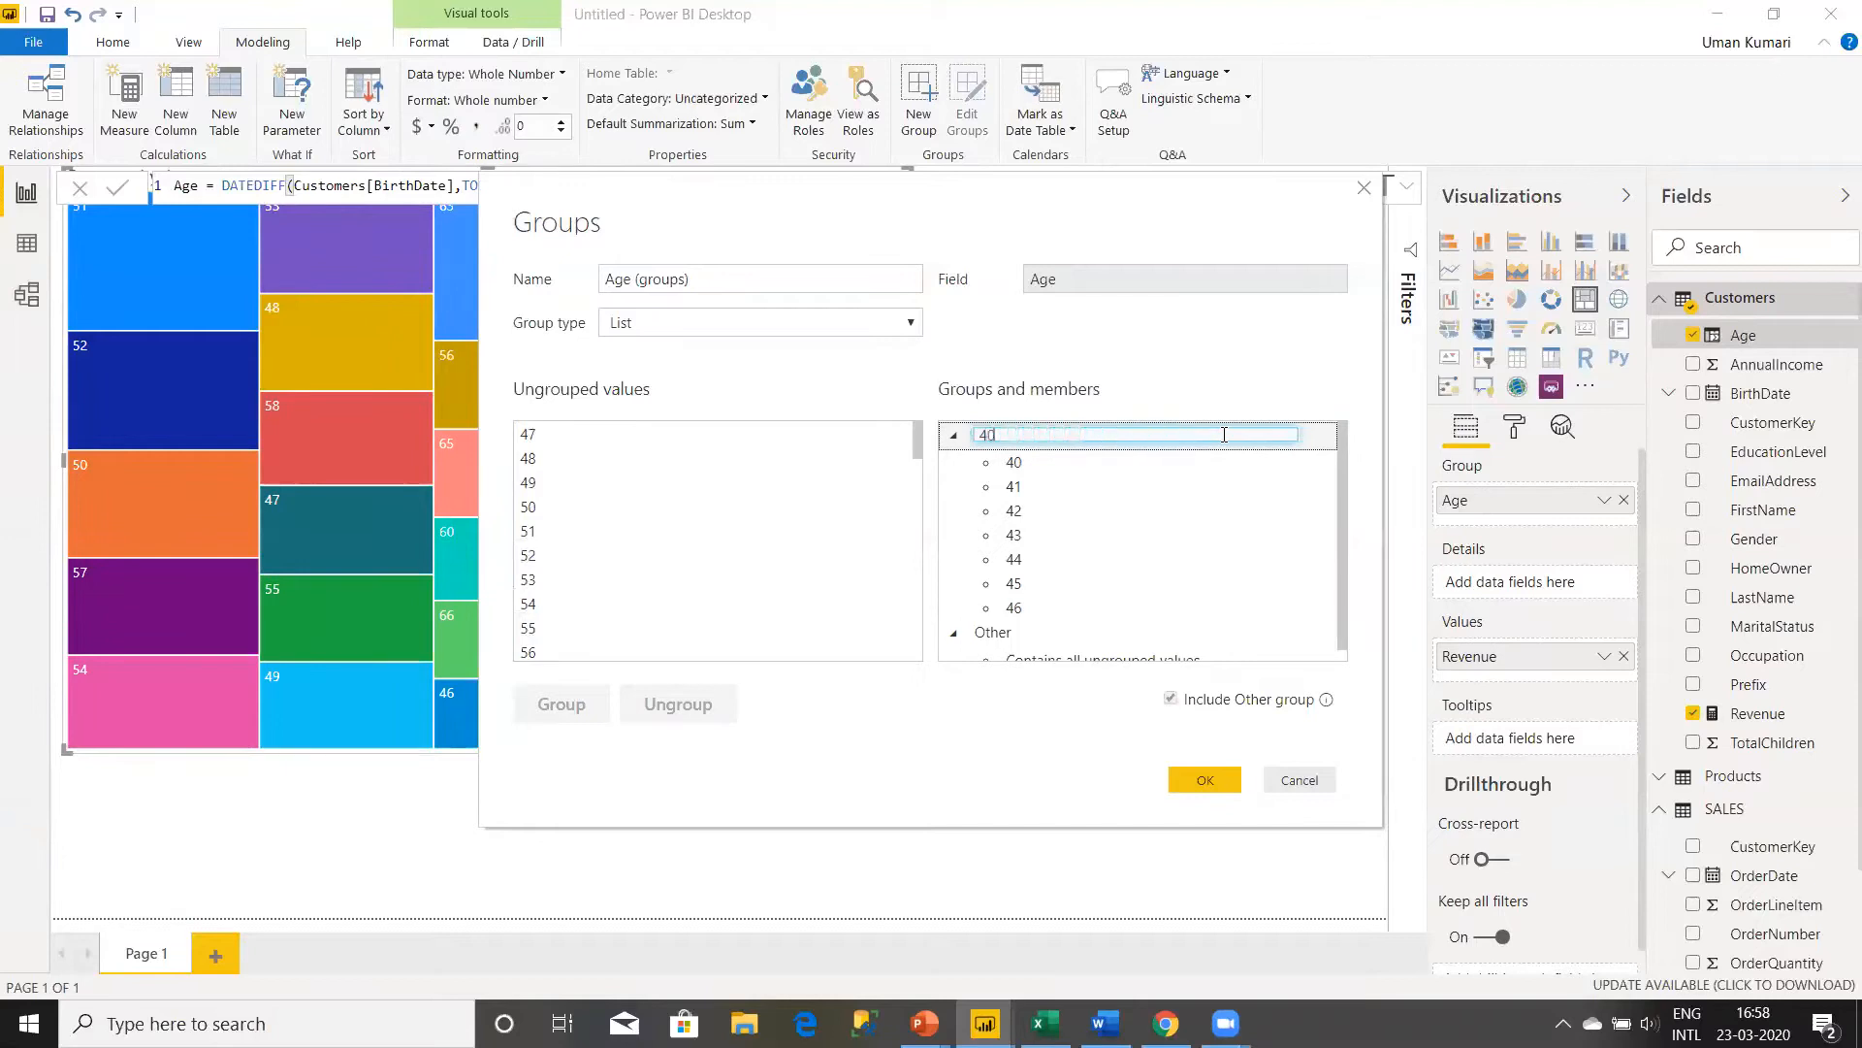
pyautogui.write('o 46')
pyautogui.press('Return')
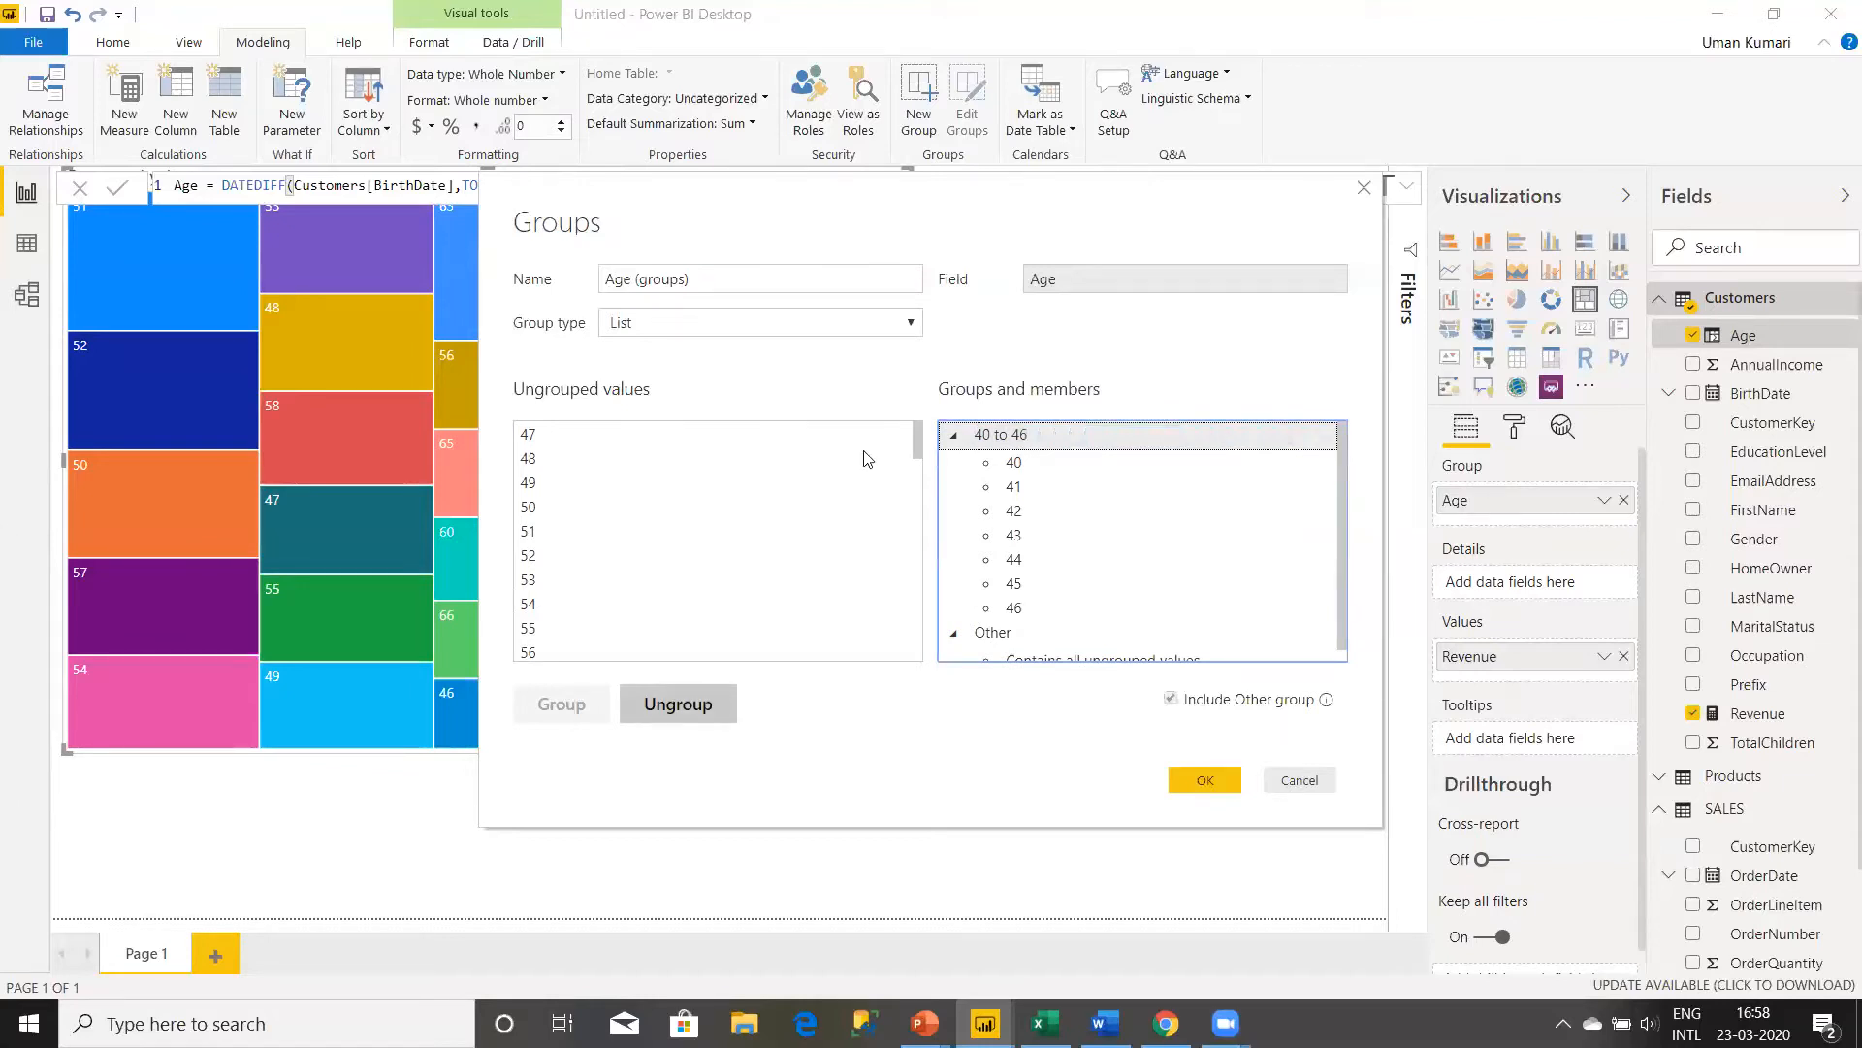
# - Create a second age group from the ungrouped value 47
pyautogui.click(786, 442)
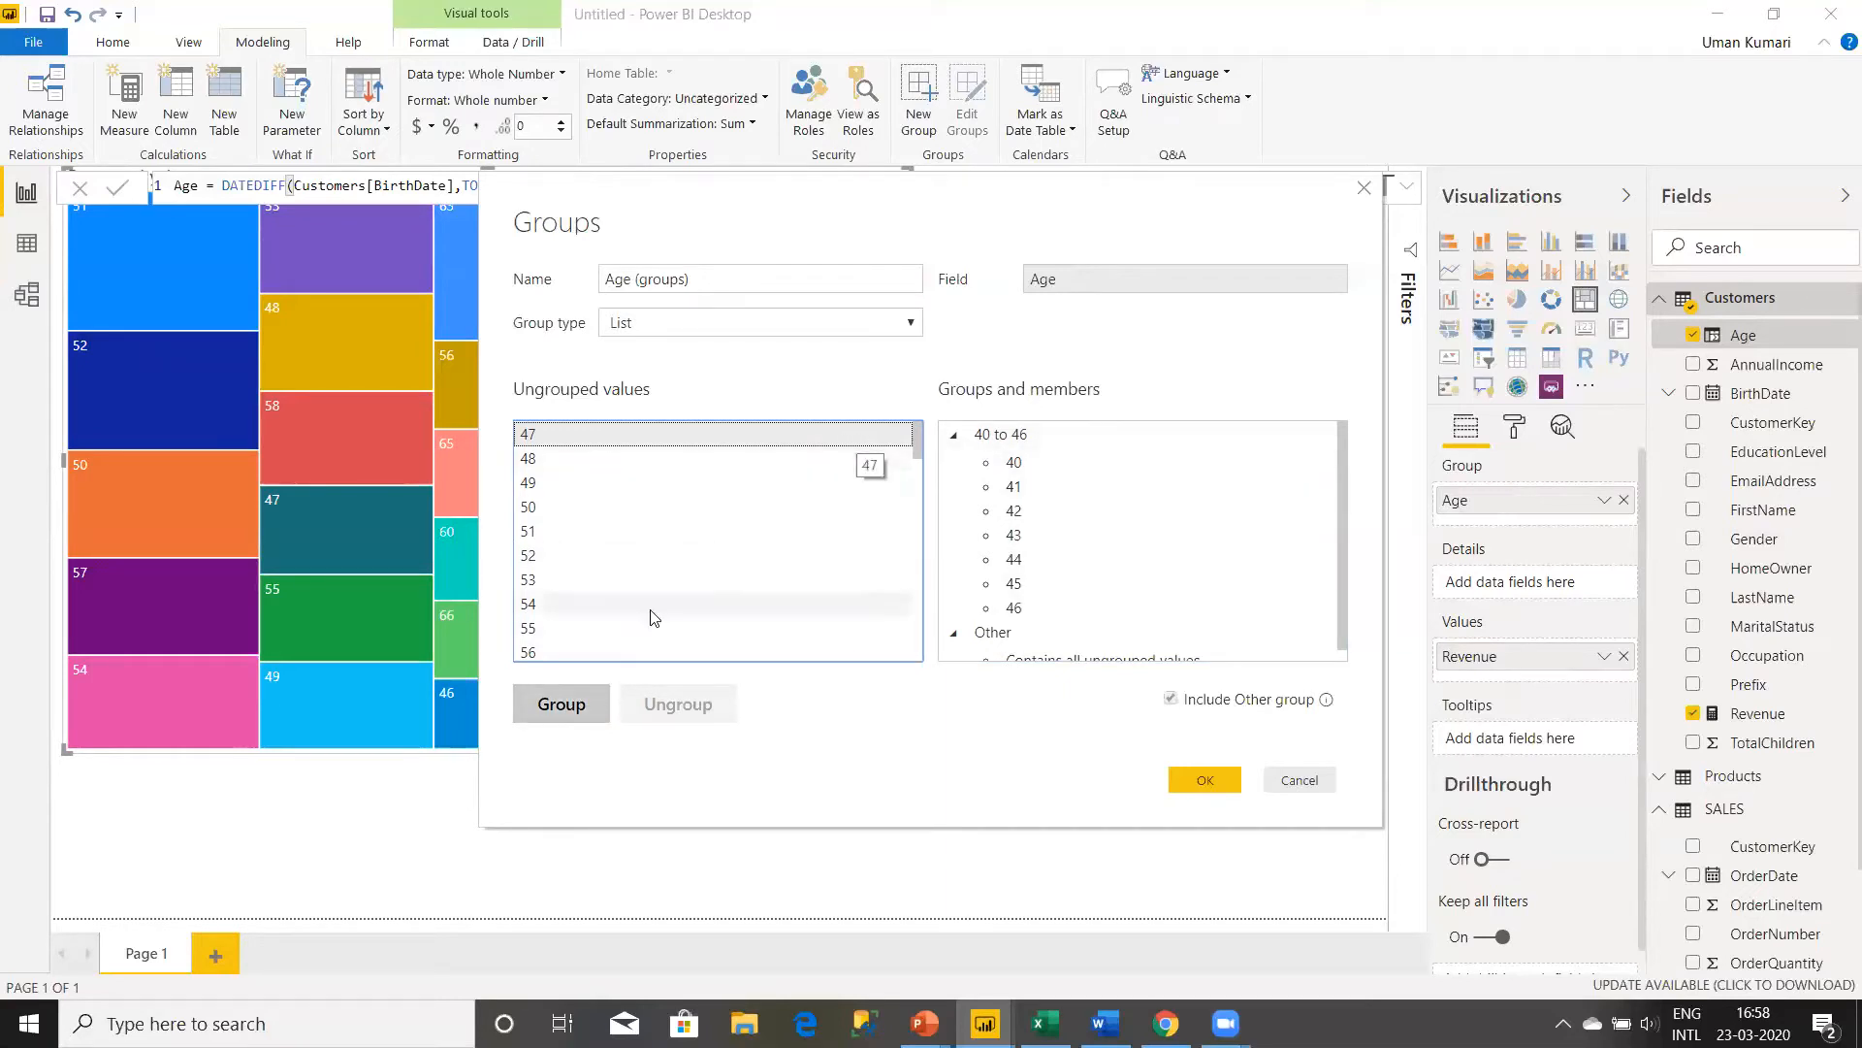
pyautogui.click(567, 706)
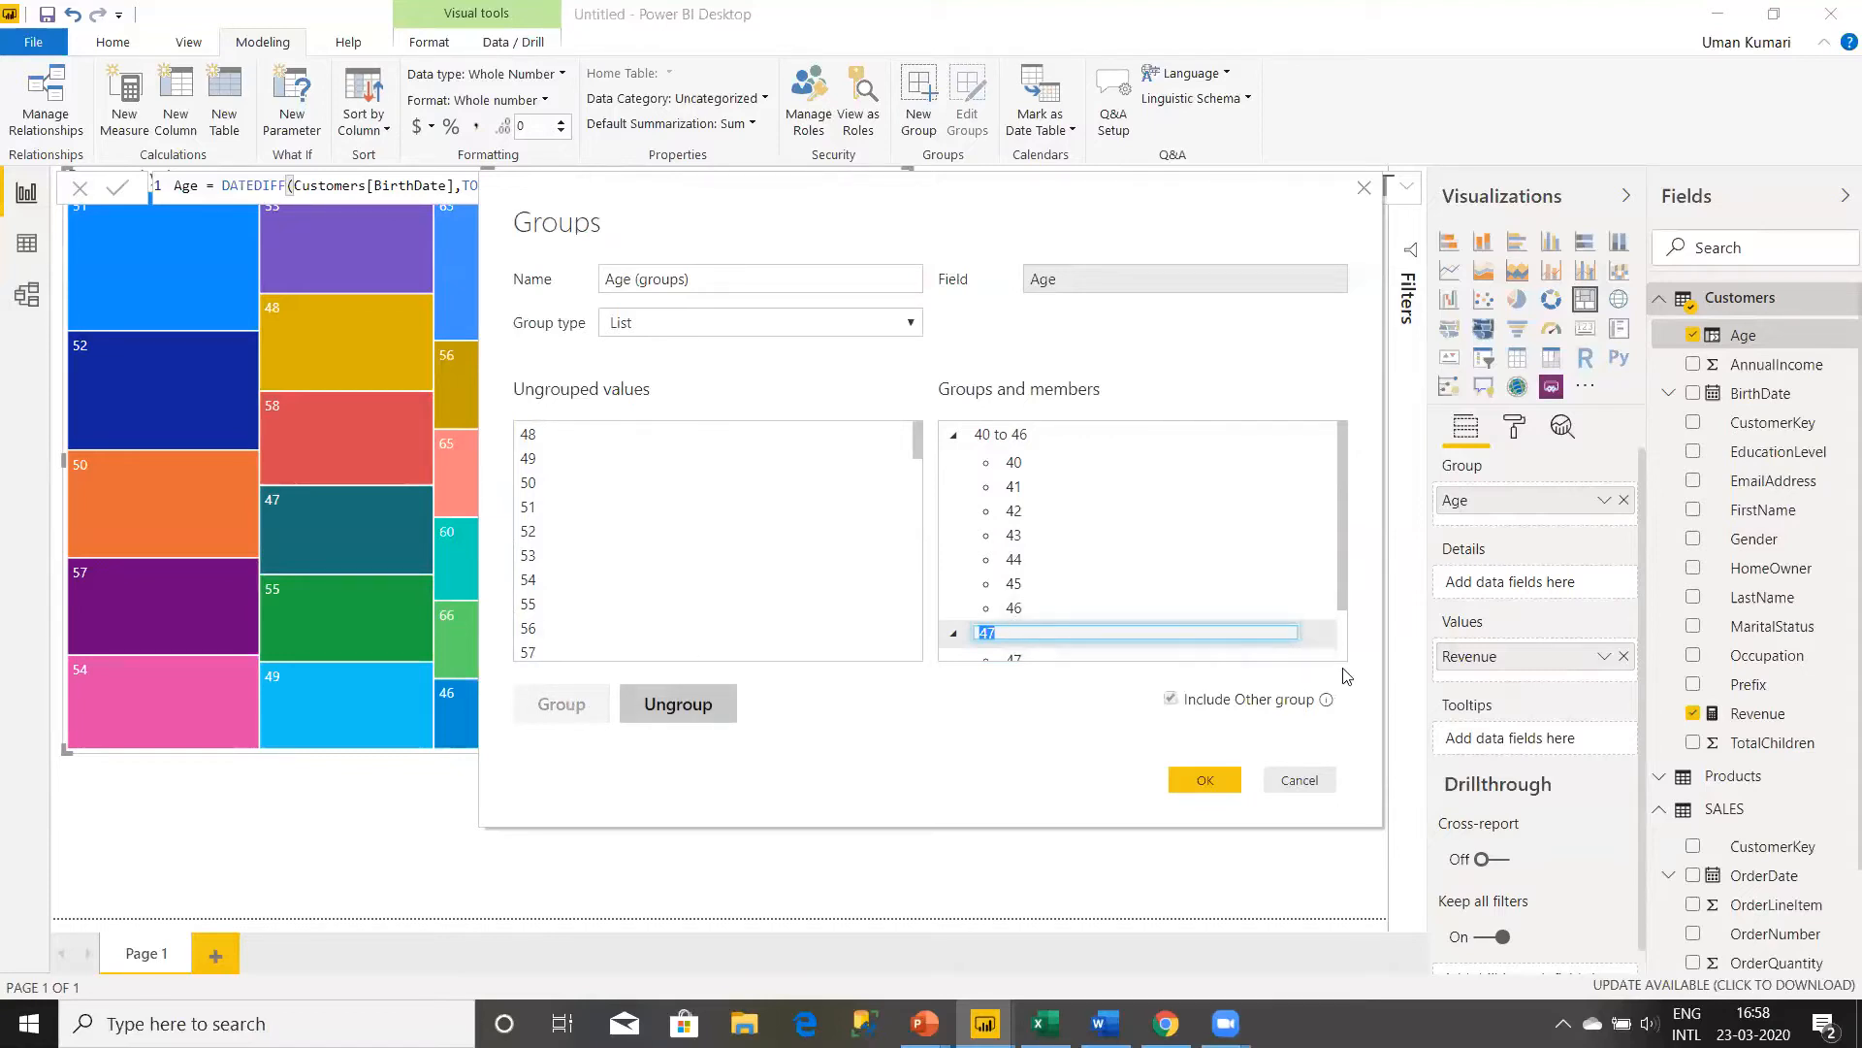
pyautogui.click(1343, 599)
pyautogui.scroll(-1, 1343, 599)
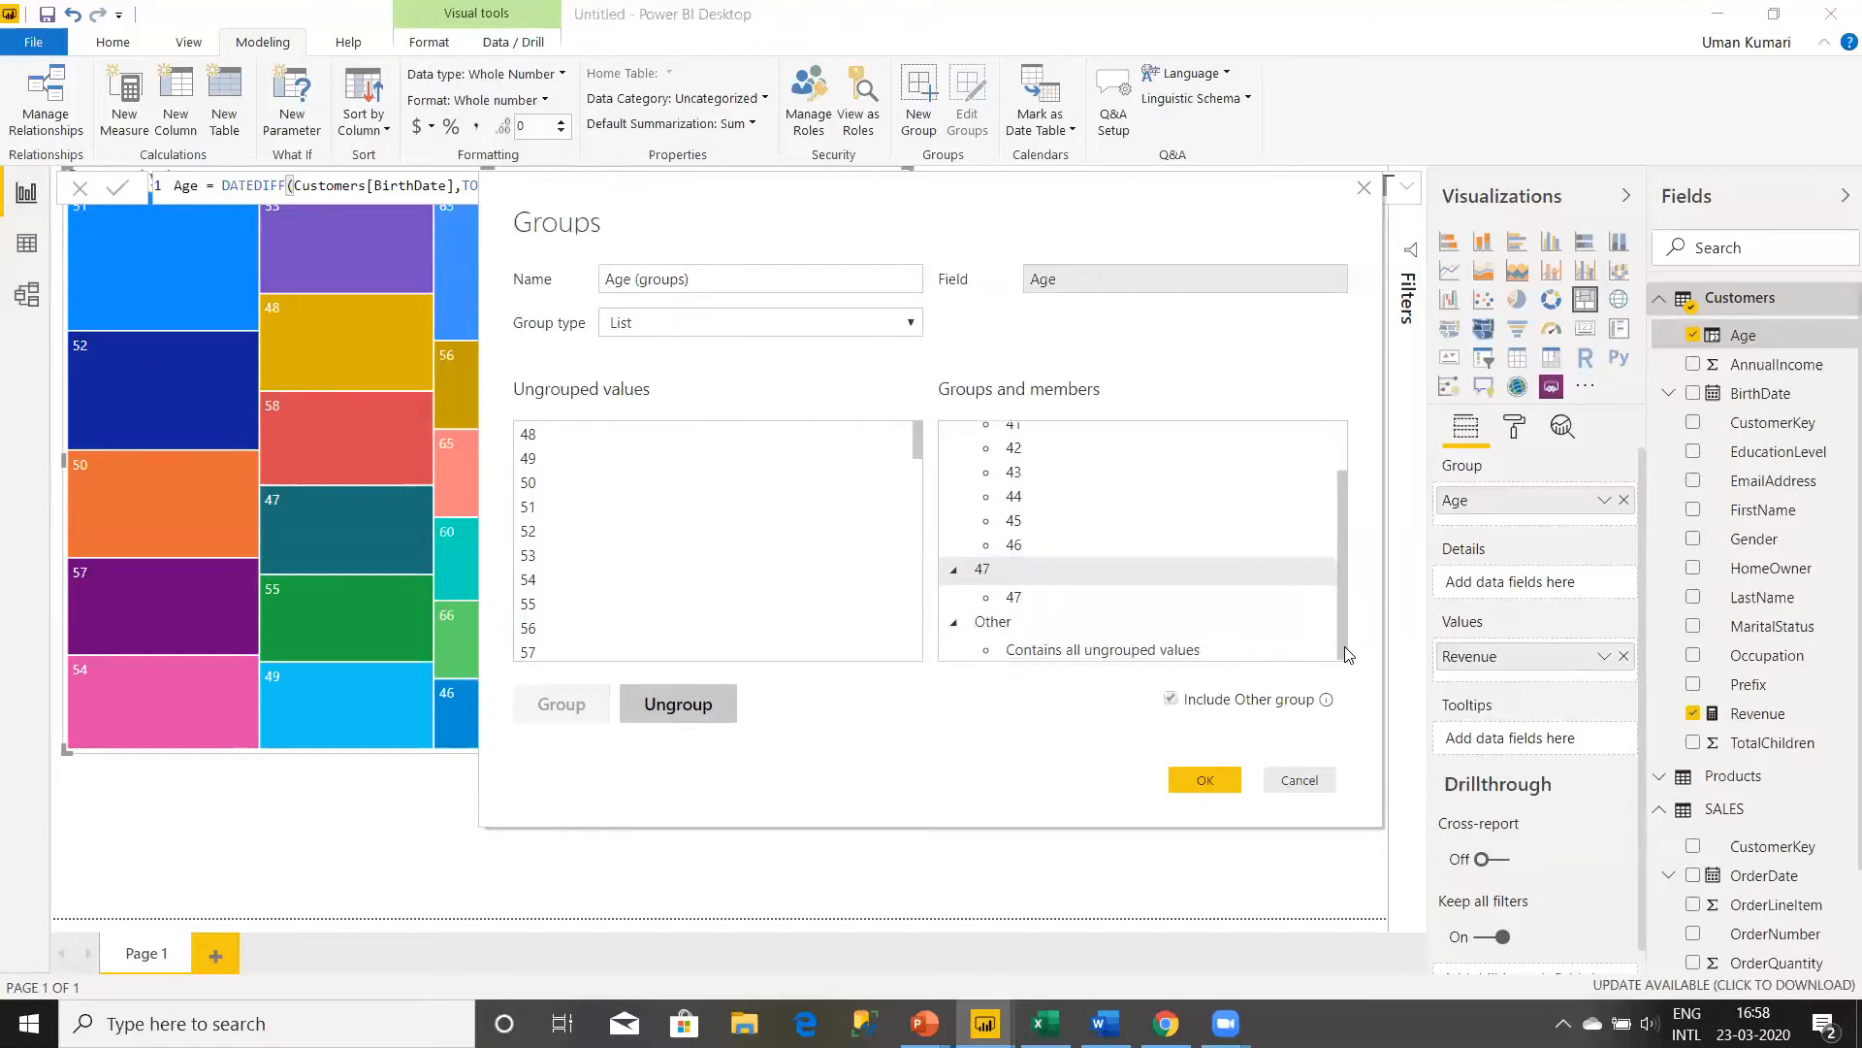
# - Add the ungrouped ages 48 through 65 to the group 47
pyautogui.click(785, 435)
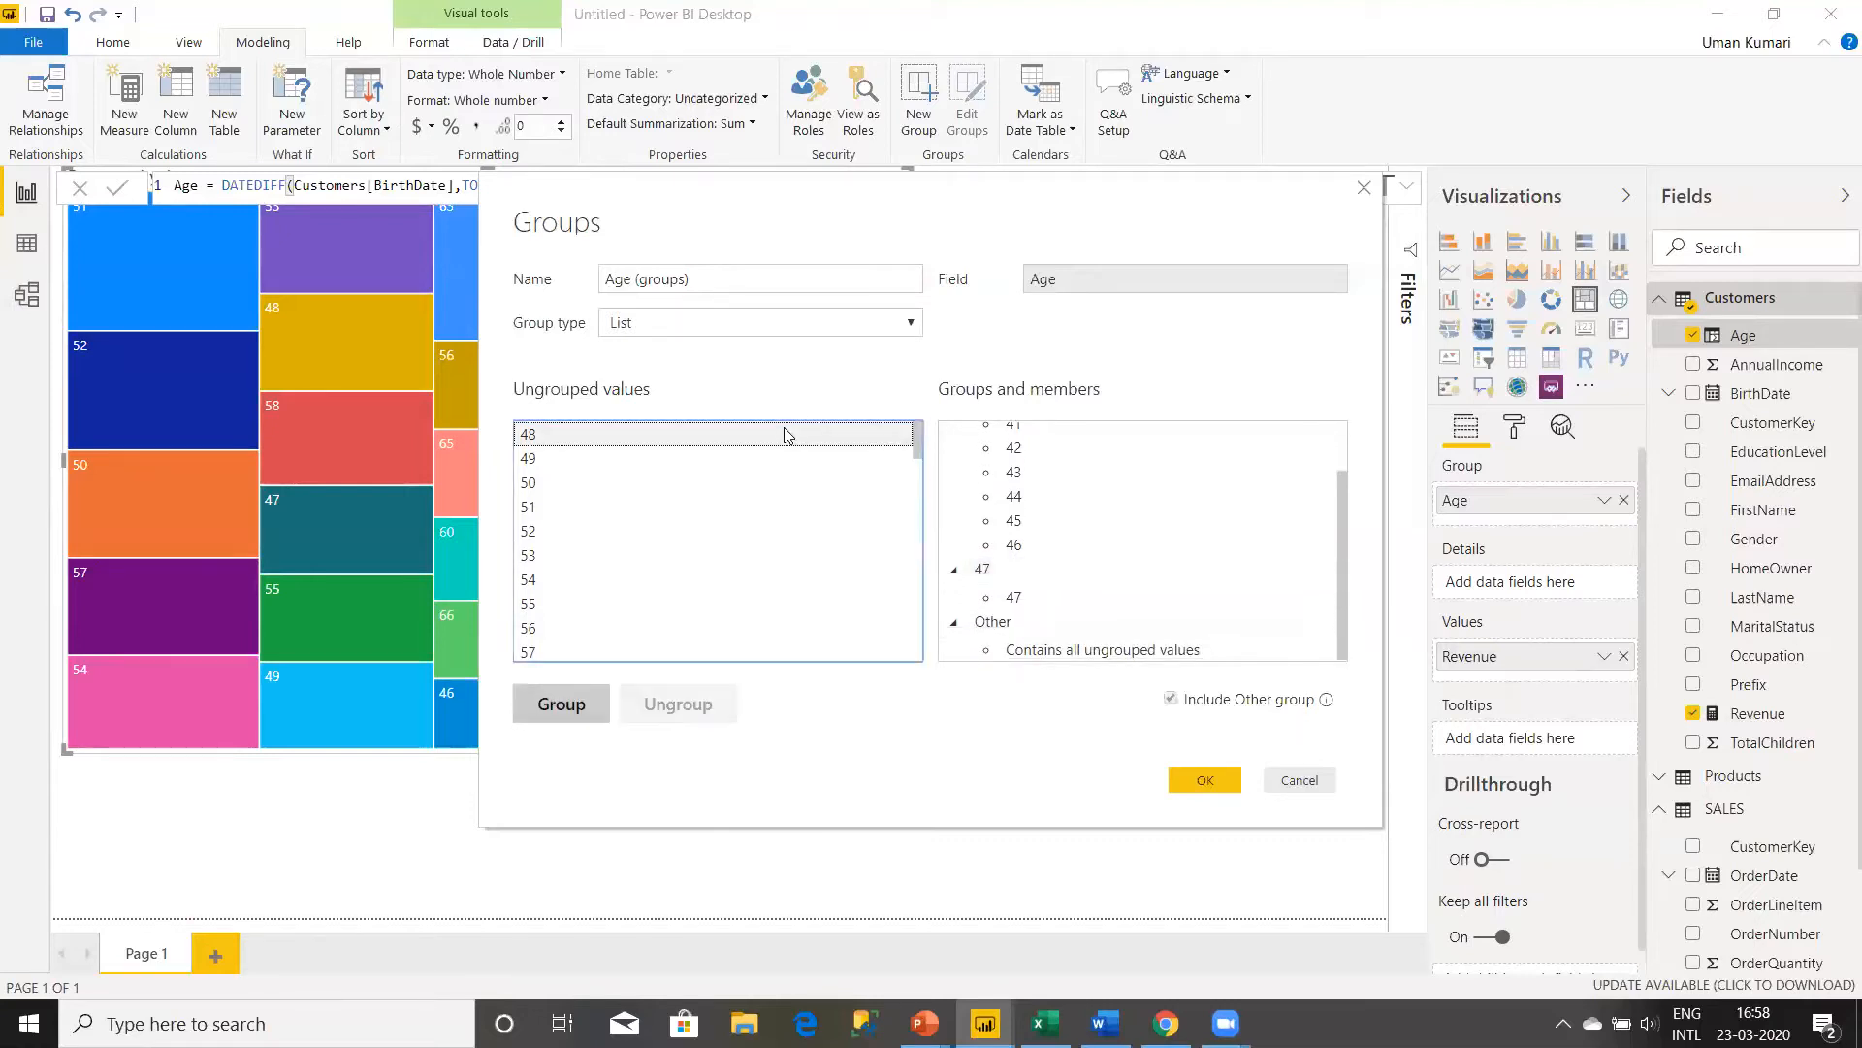
pyautogui.hotkey('shift', 'Down')
pyautogui.hotkey('shift', 'Down')
pyautogui.hotkey('shift', 'Down')
pyautogui.hotkey('shift', 'Down')
pyautogui.hotkey('shift', 'Down')
pyautogui.hotkey('shift', 'Down')
pyautogui.hotkey('shift', 'Down')
pyautogui.hotkey('shift', 'Down')
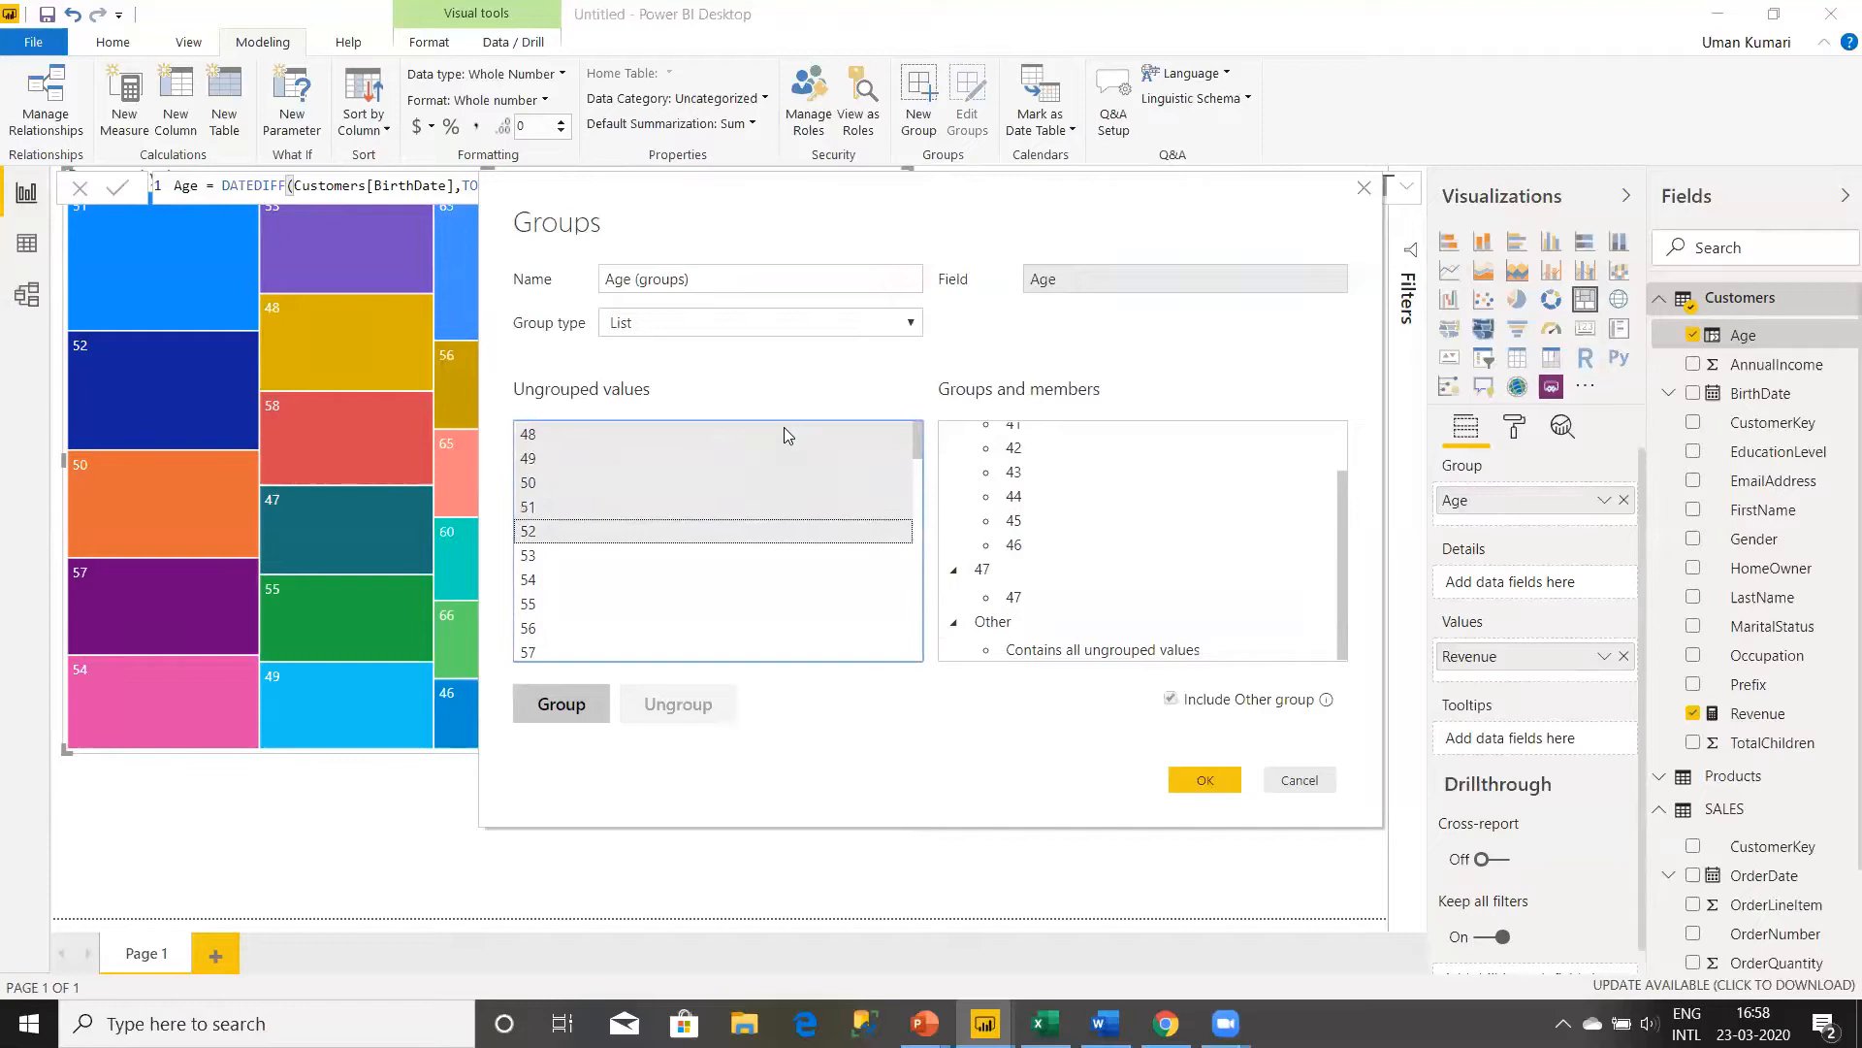
pyautogui.hotkey('shift', 'Down')
pyautogui.hotkey('shift', 'Down')
pyautogui.hotkey('shift', 'Down')
pyautogui.hotkey('shift', 'Down')
pyautogui.hotkey('shift', 'Down')
pyautogui.hotkey('shift', 'Down')
pyautogui.hotkey('shift', 'Up')
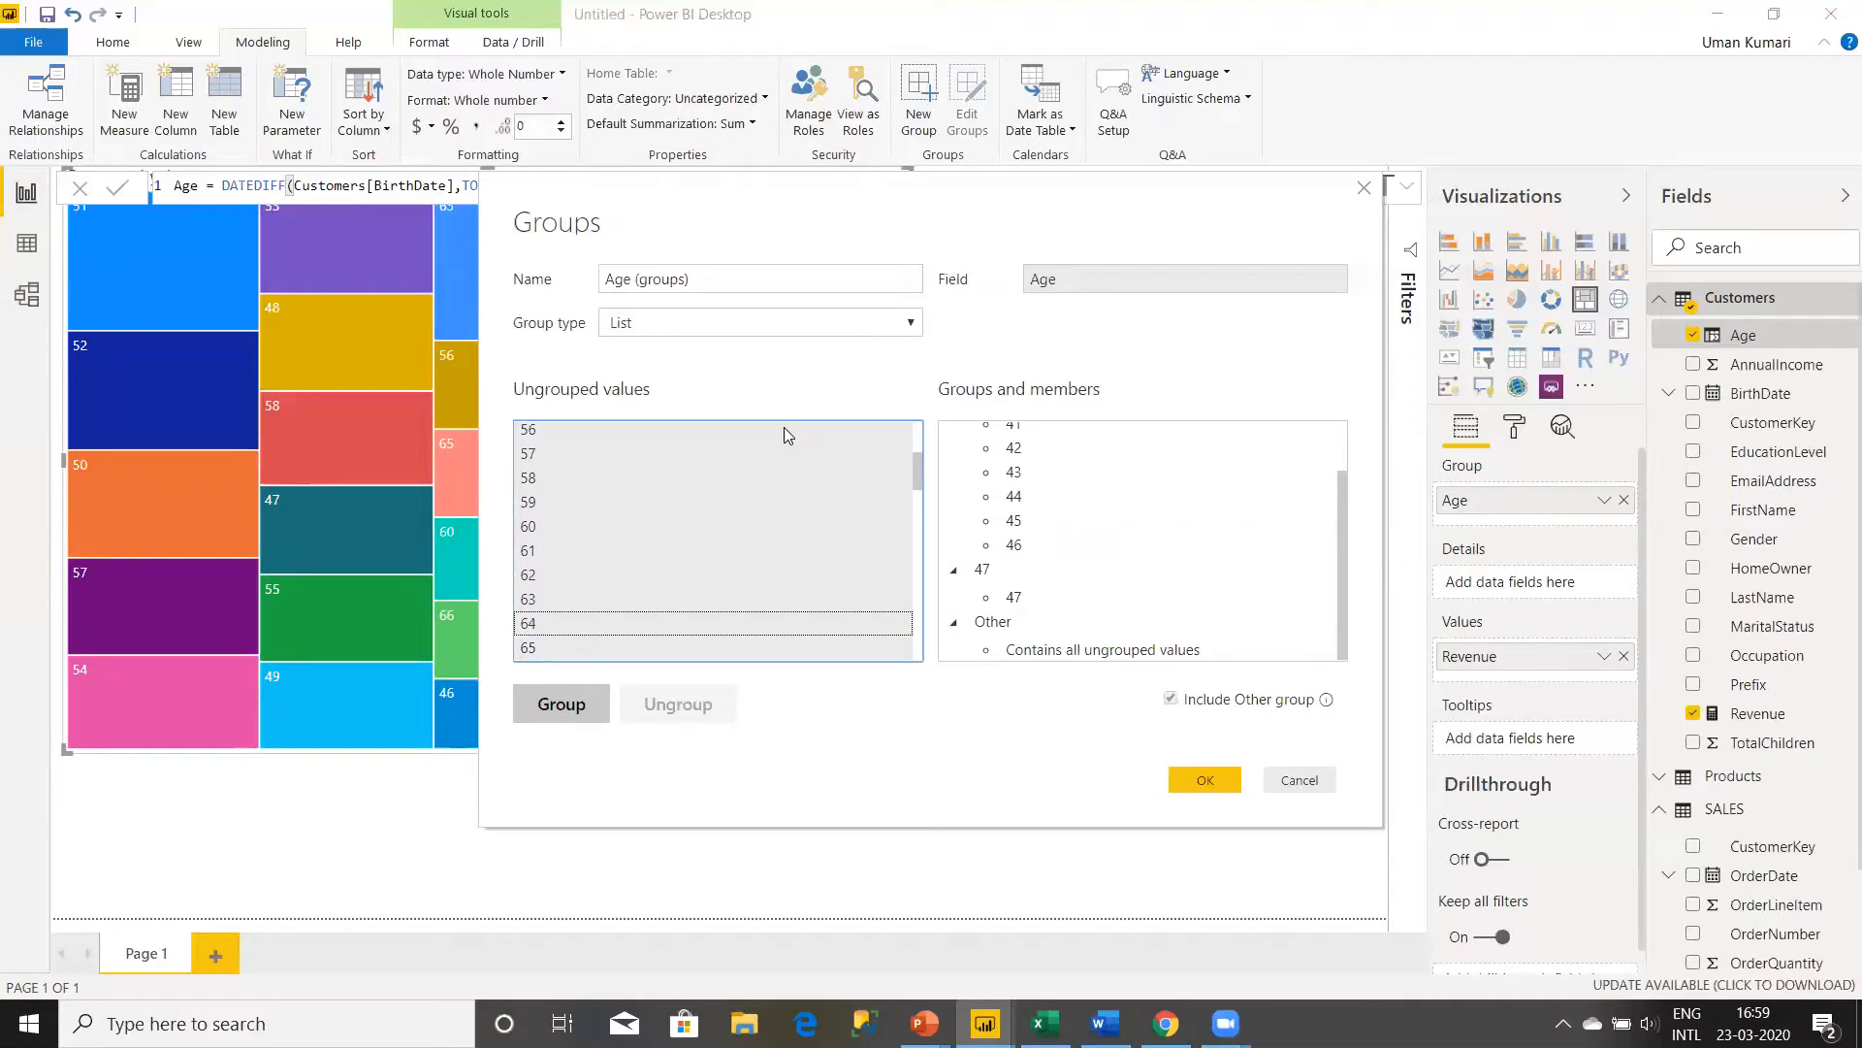
pyautogui.click(1023, 578)
pyautogui.click(1023, 574)
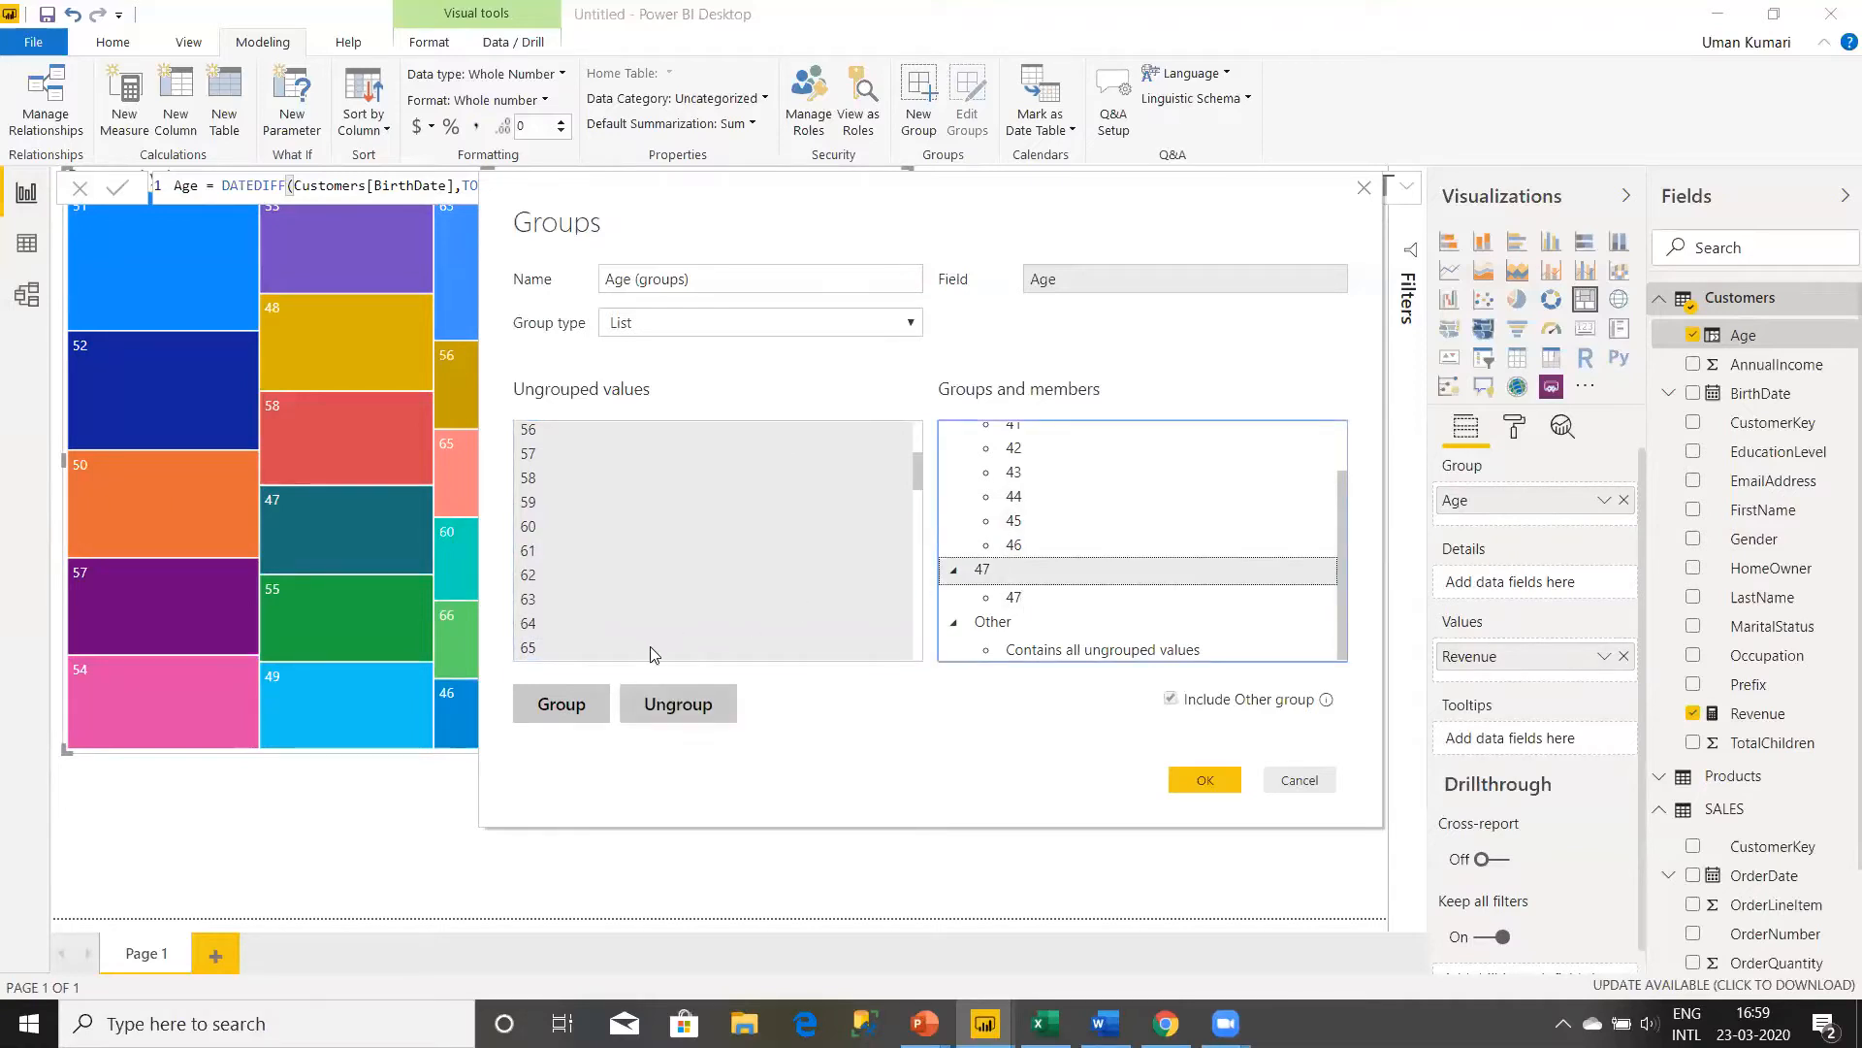
pyautogui.click(561, 706)
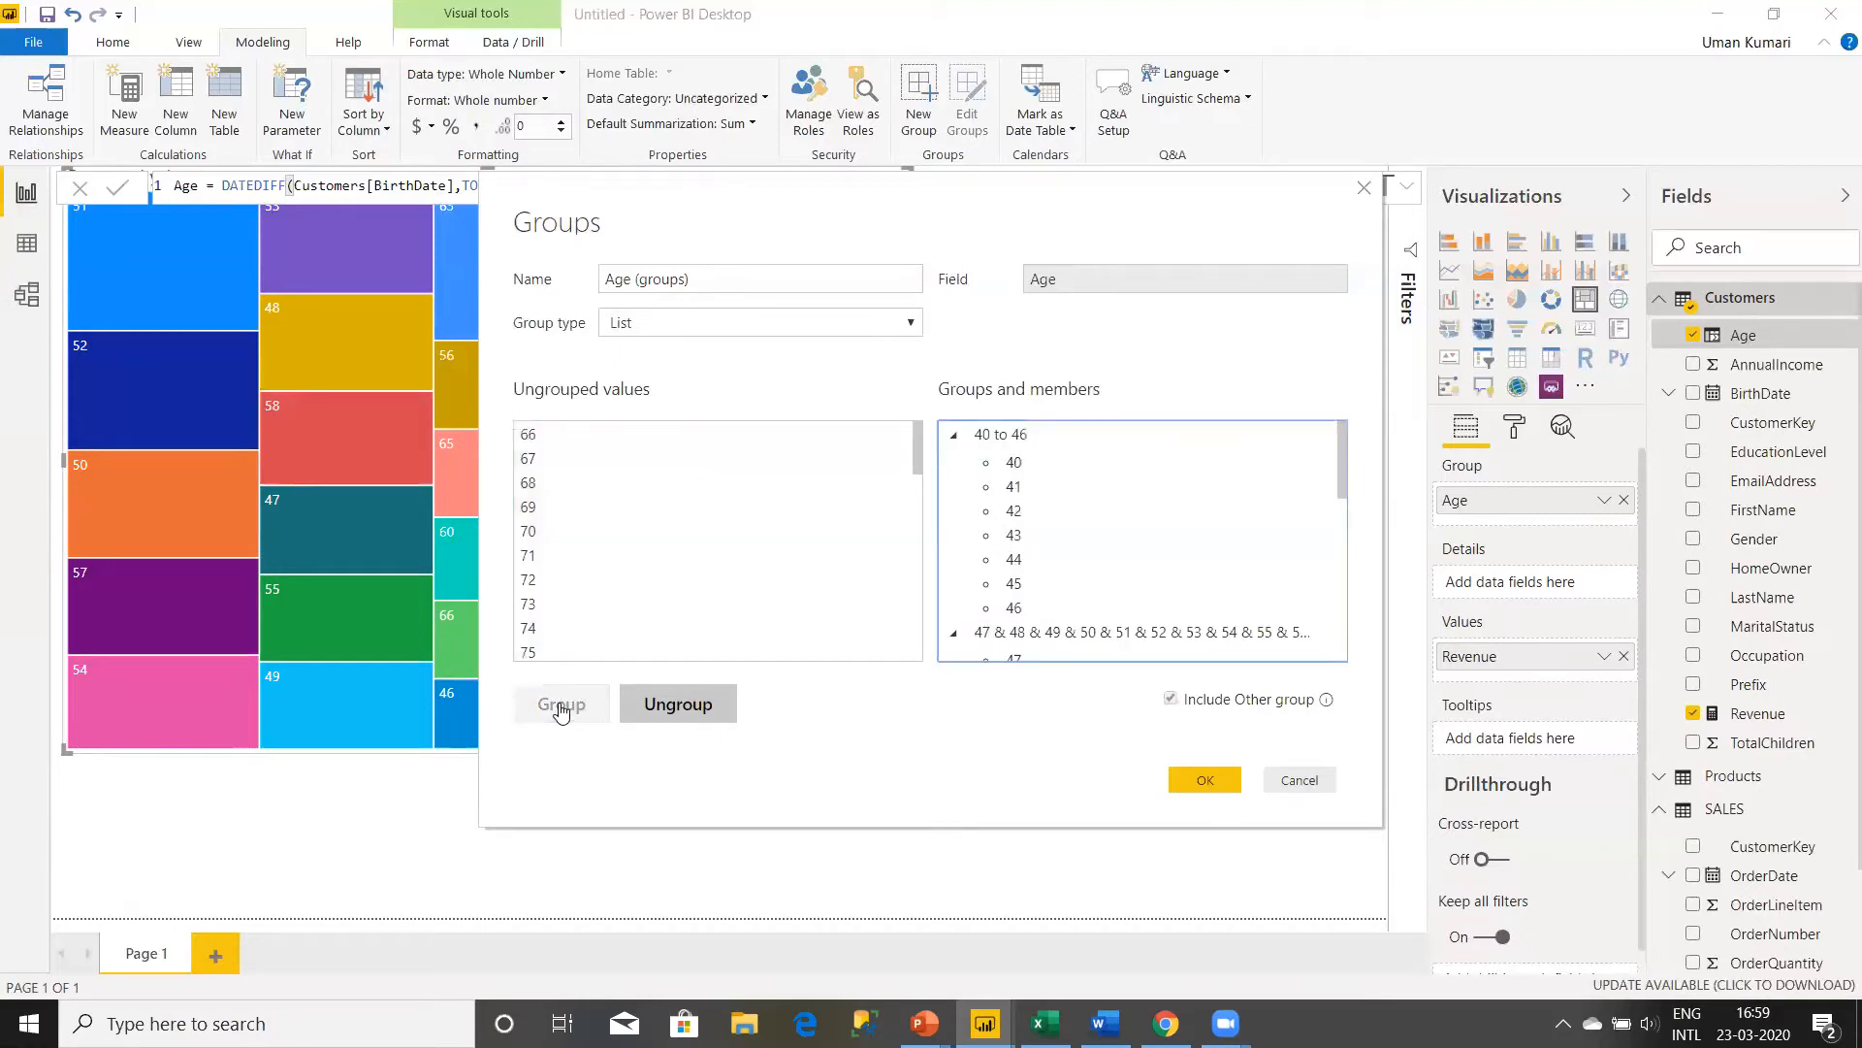
# - Rename the group containing ages 47 through 65 as "47 to 65"
pyautogui.doubleClick(1086, 631)
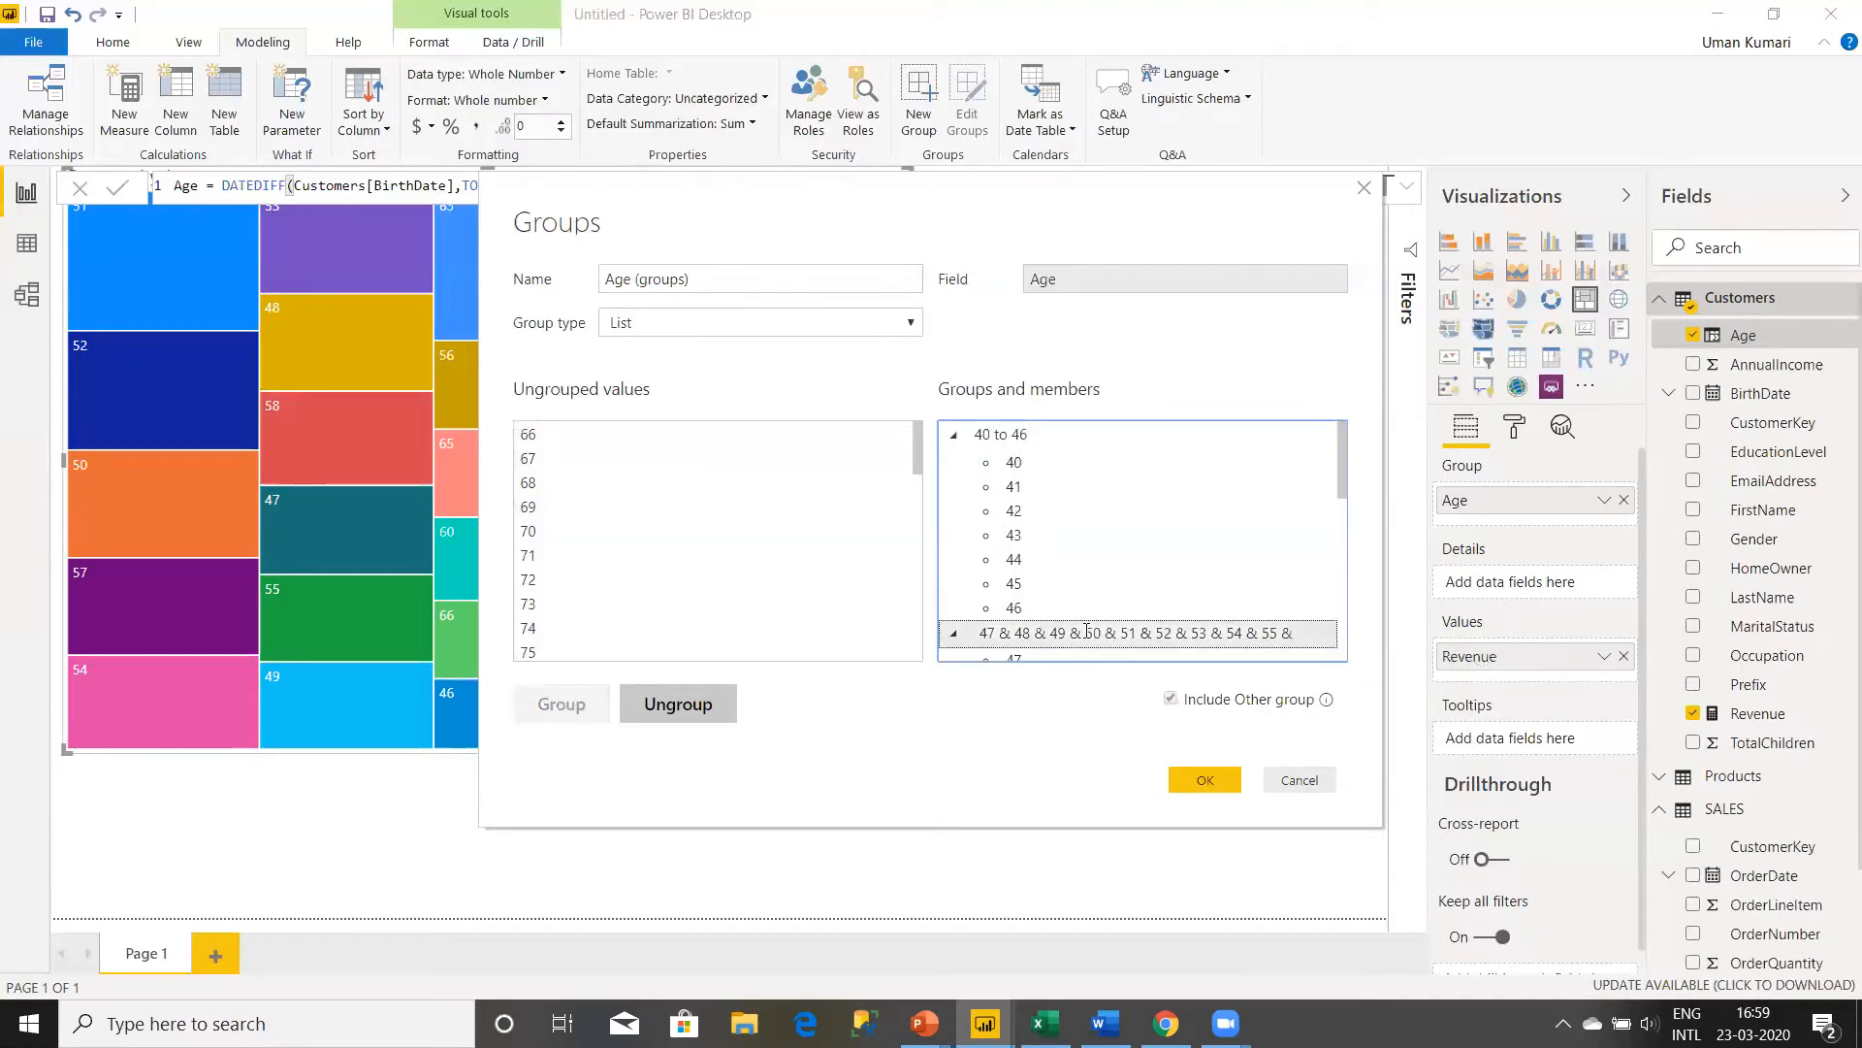
pyautogui.write('47 to 65')
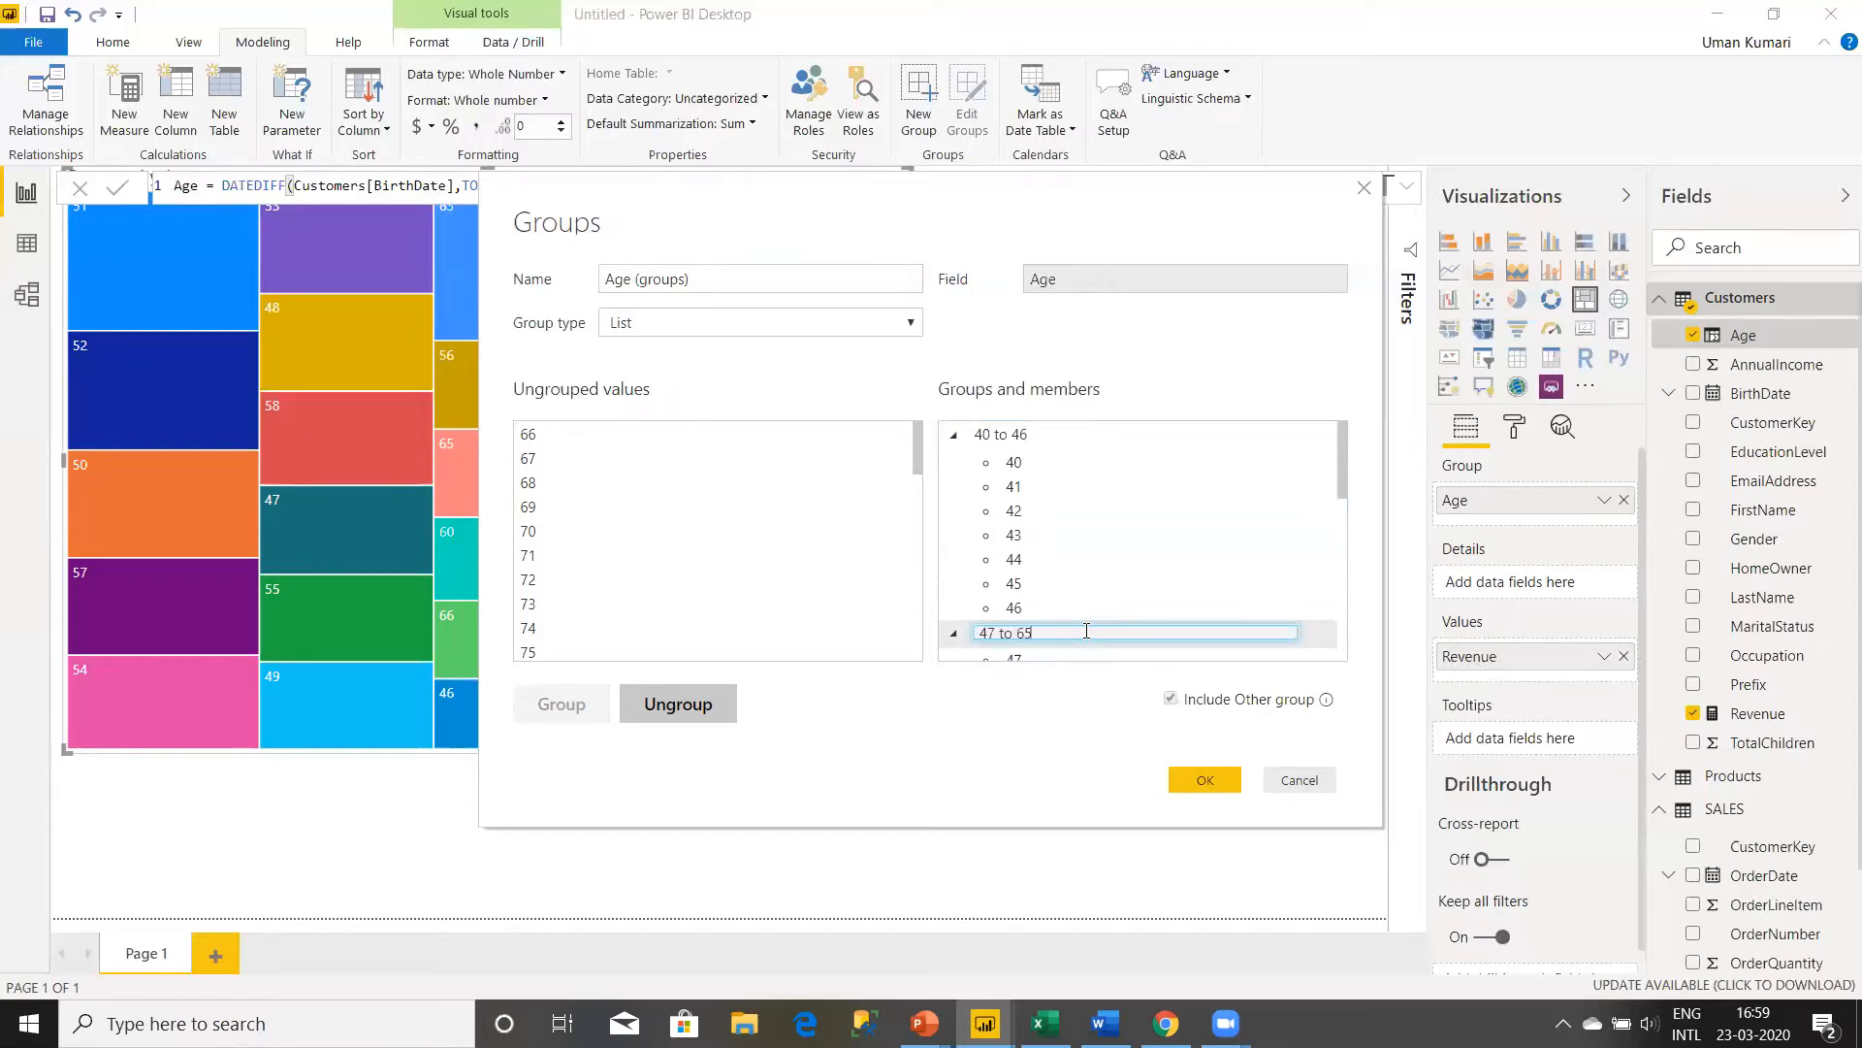
pyautogui.press('Return')
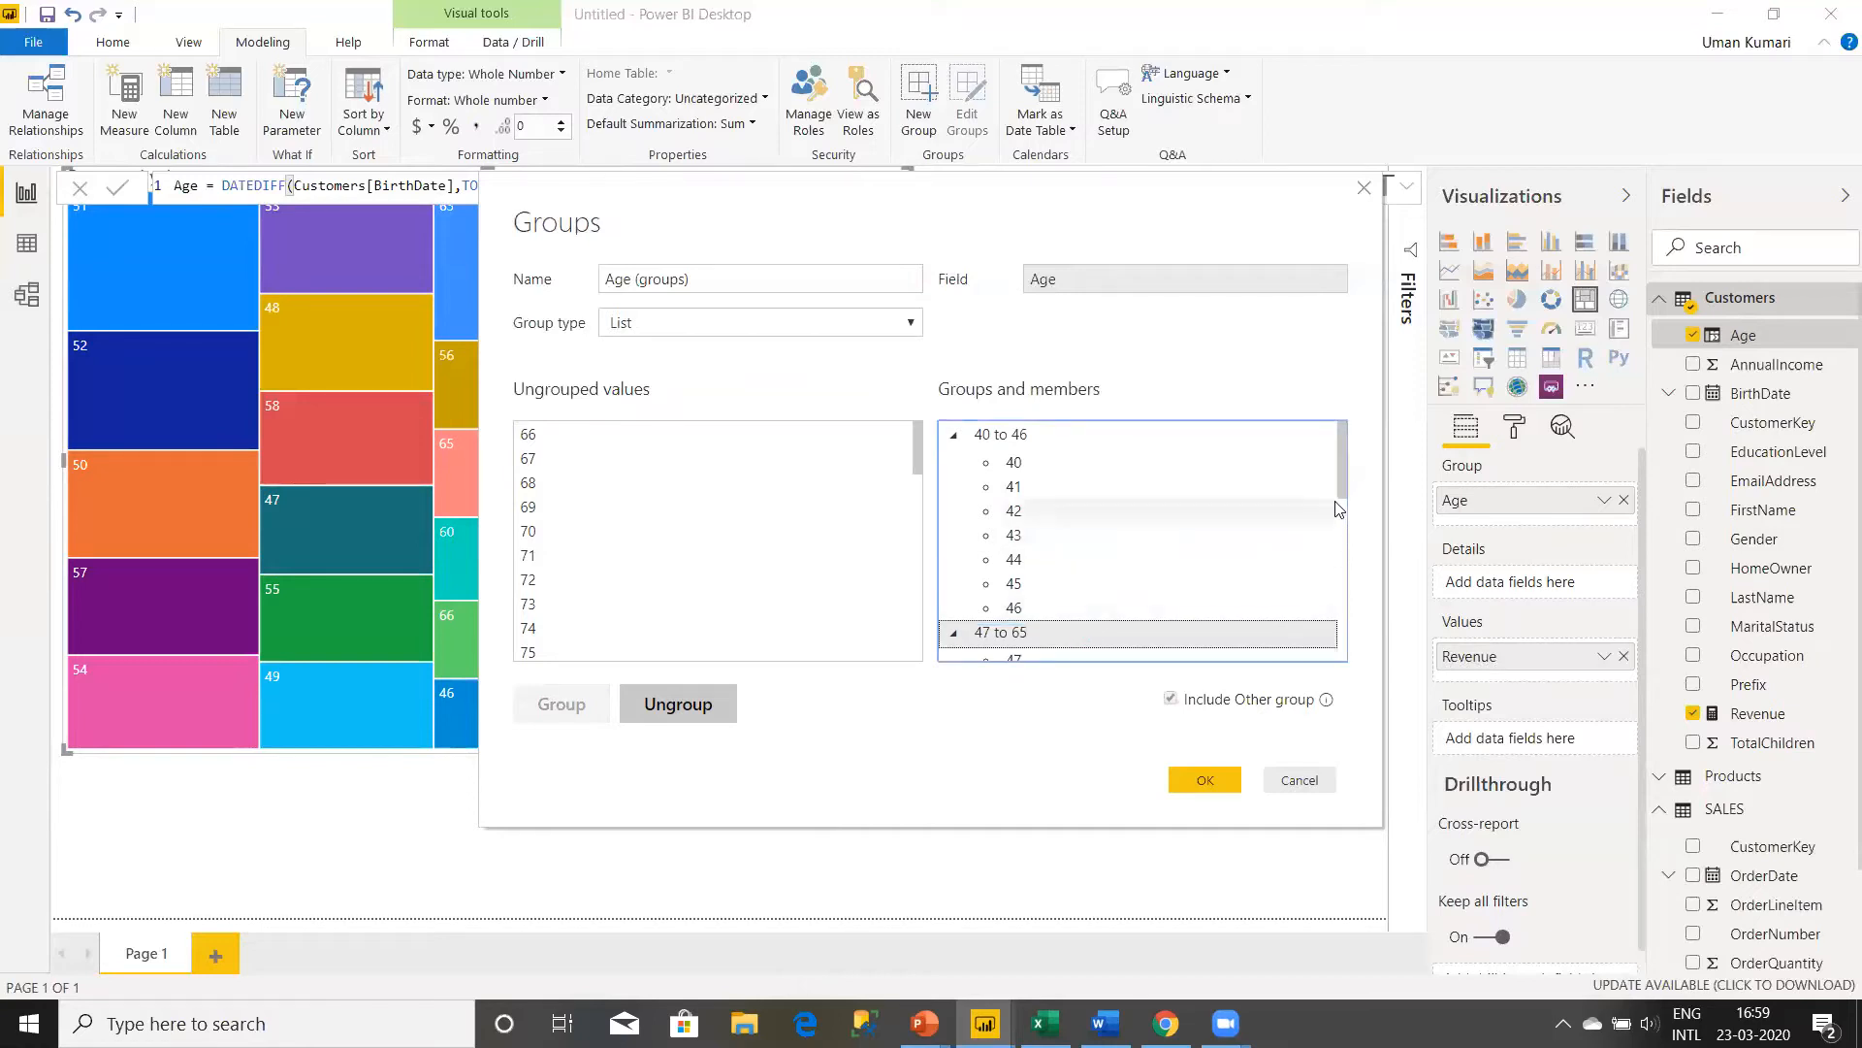
# - Create a third group from the ungrouped age 66 and add ages 67 through 70 to it
pyautogui.click(857, 446)
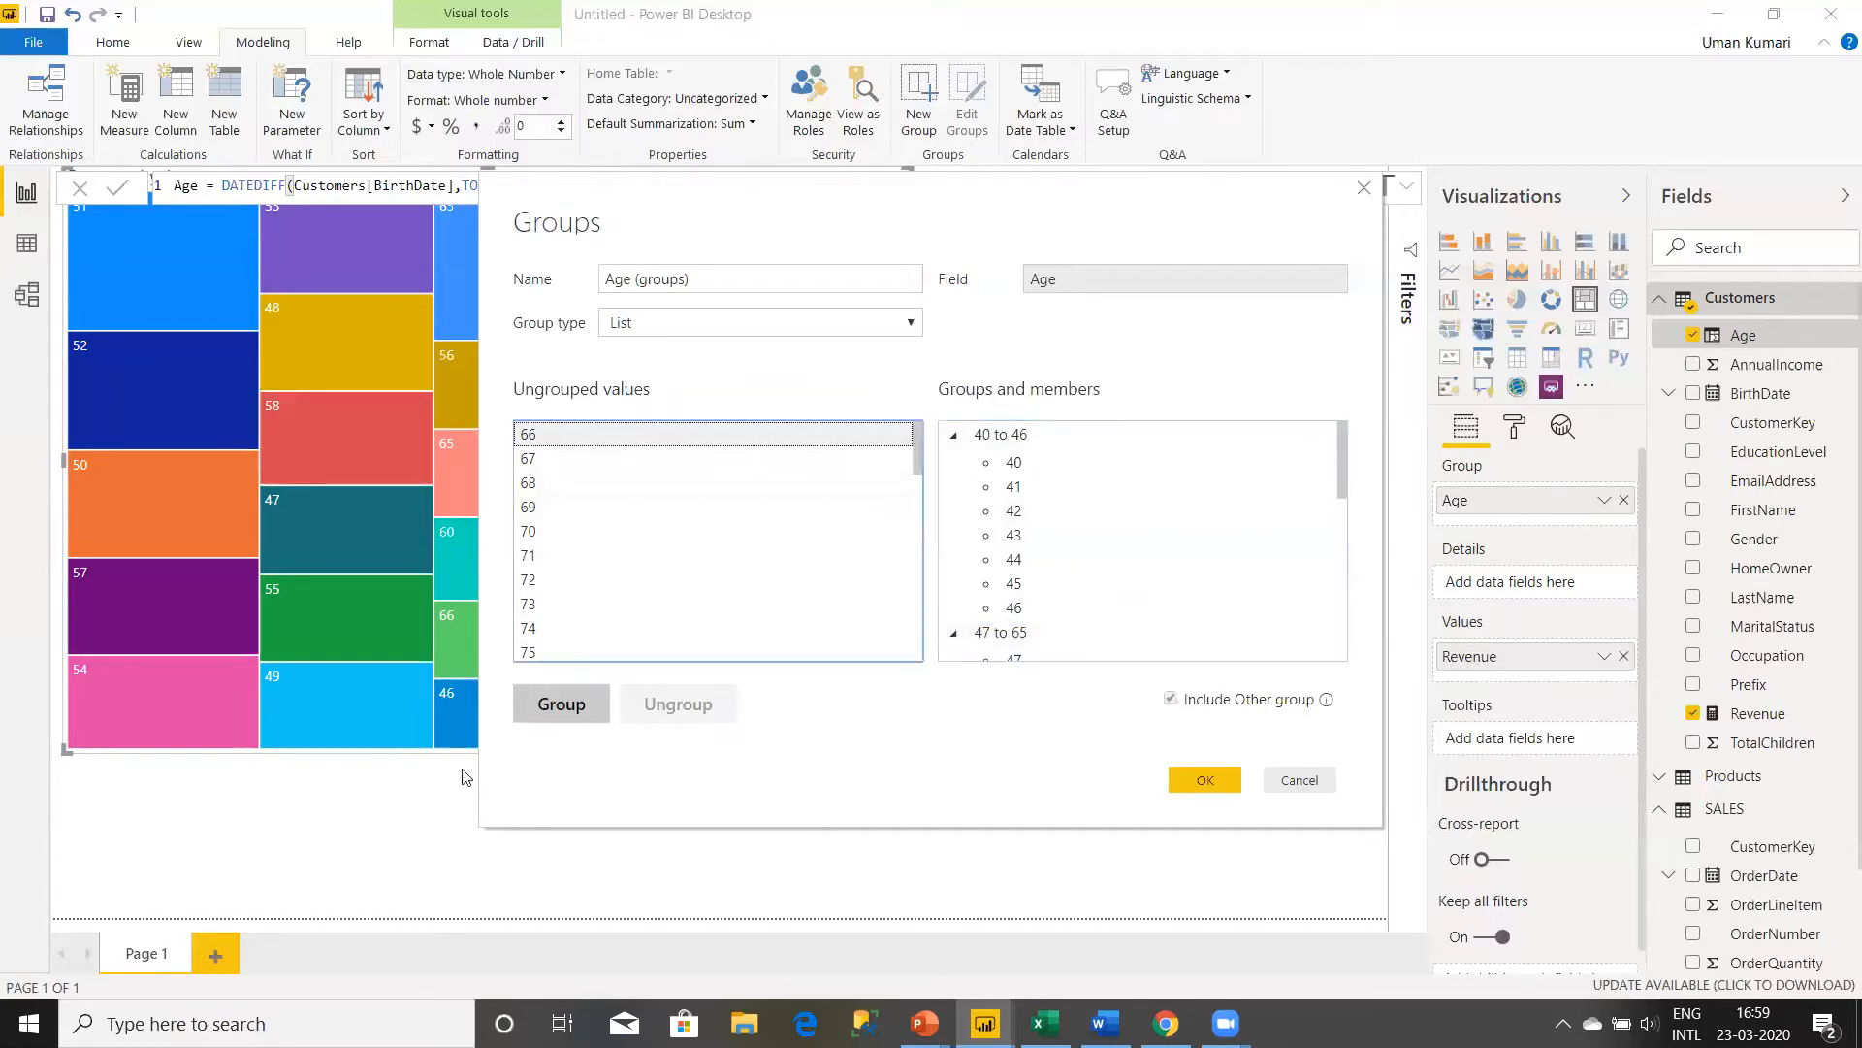
pyautogui.click(563, 706)
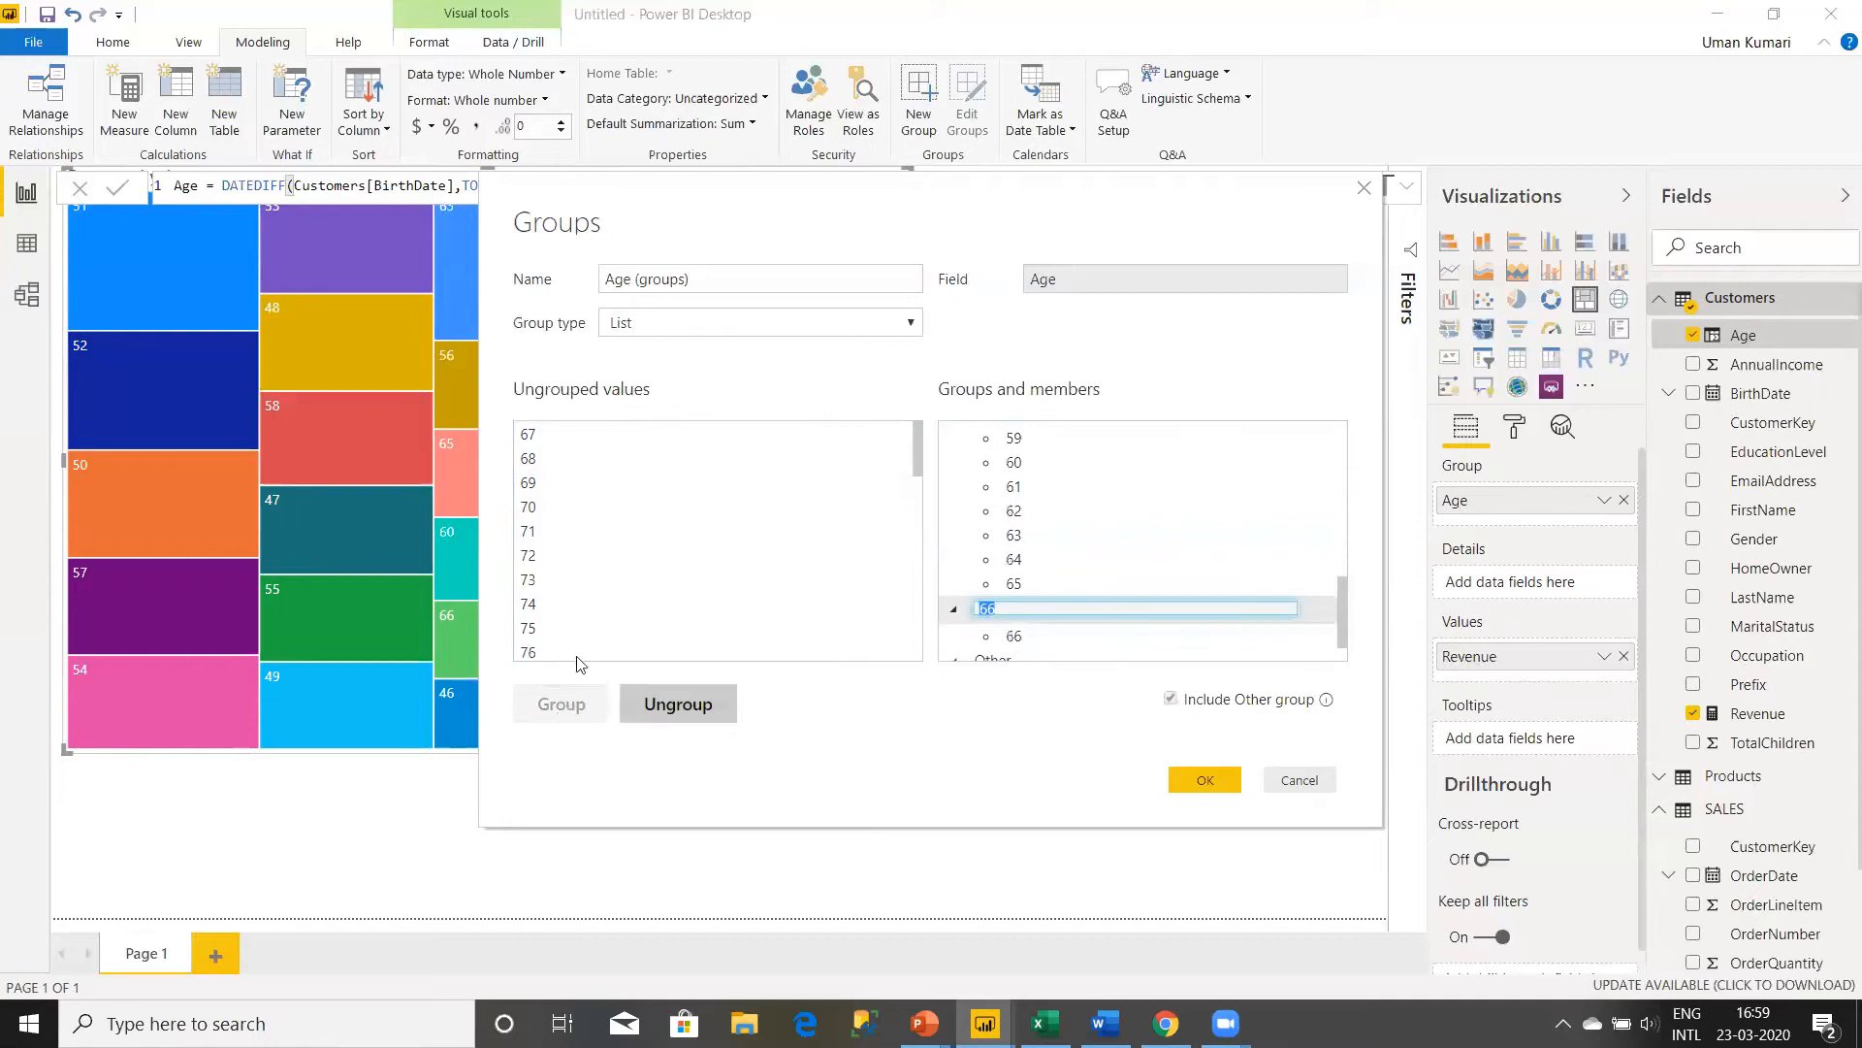
pyautogui.click(655, 444)
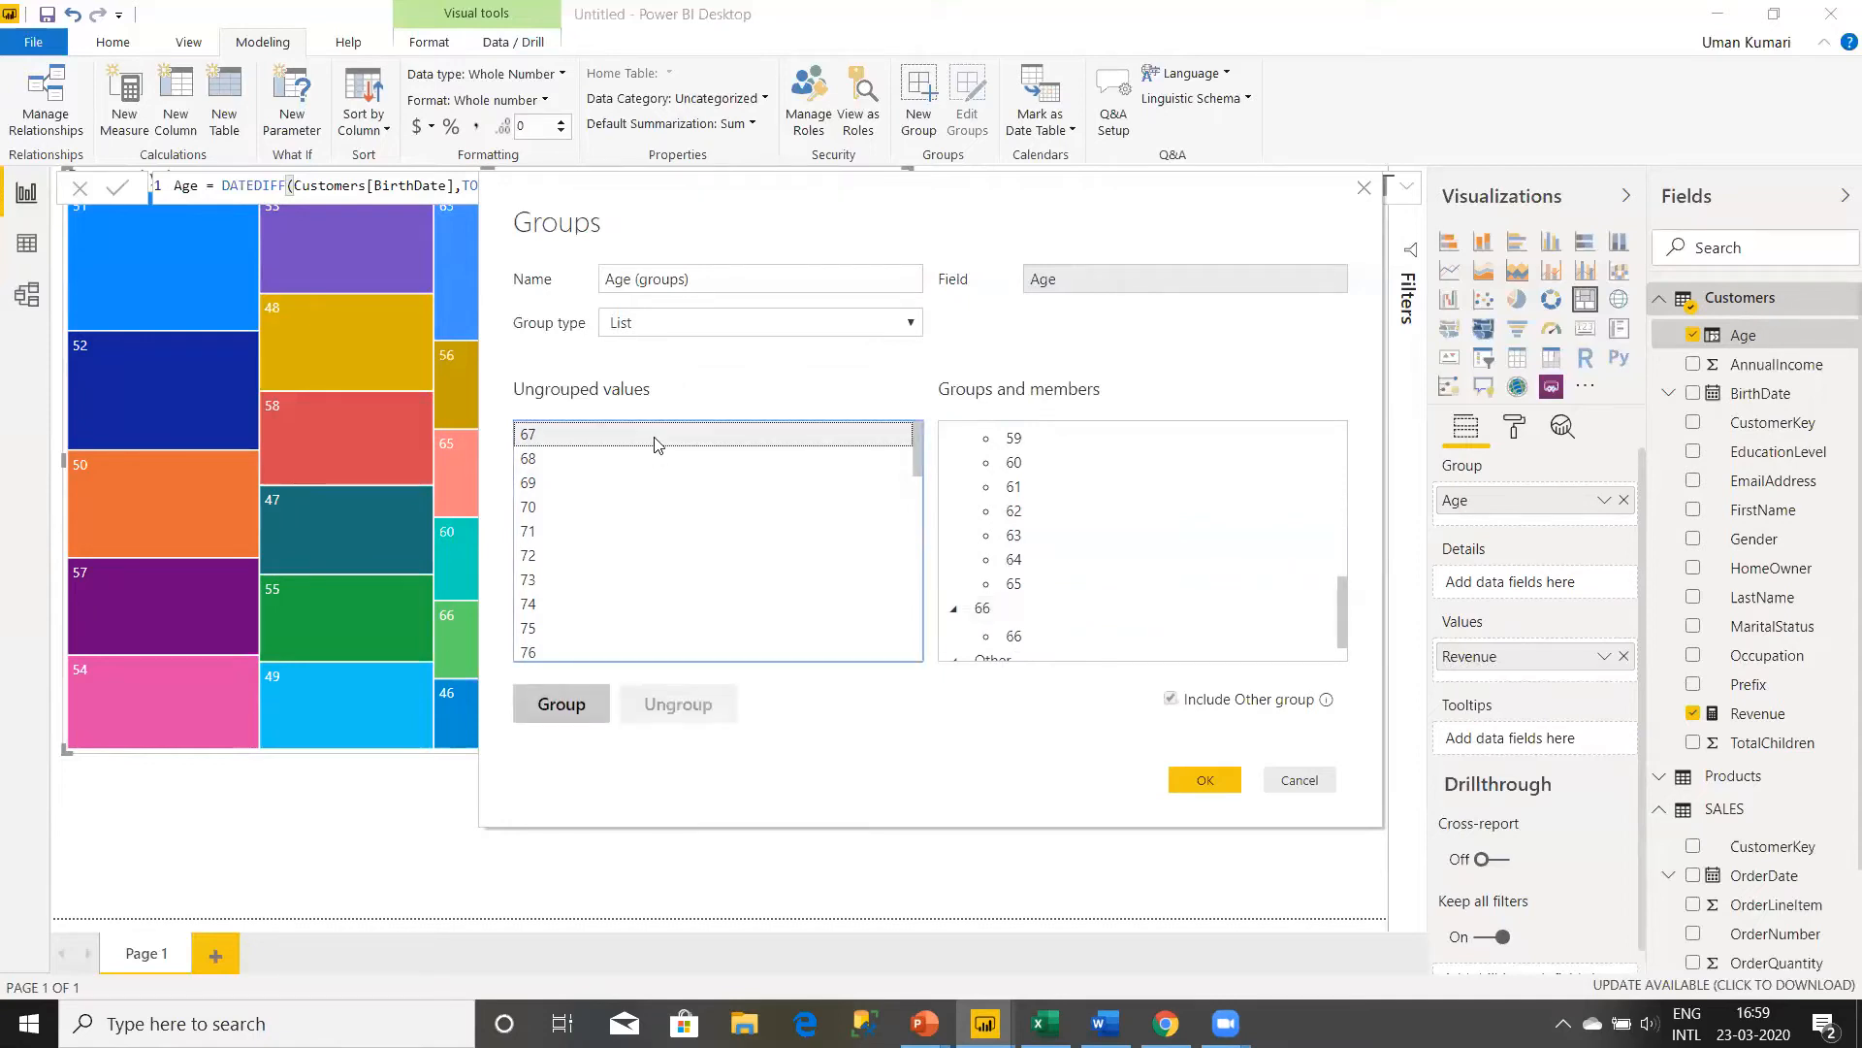
pyautogui.click(601, 516)
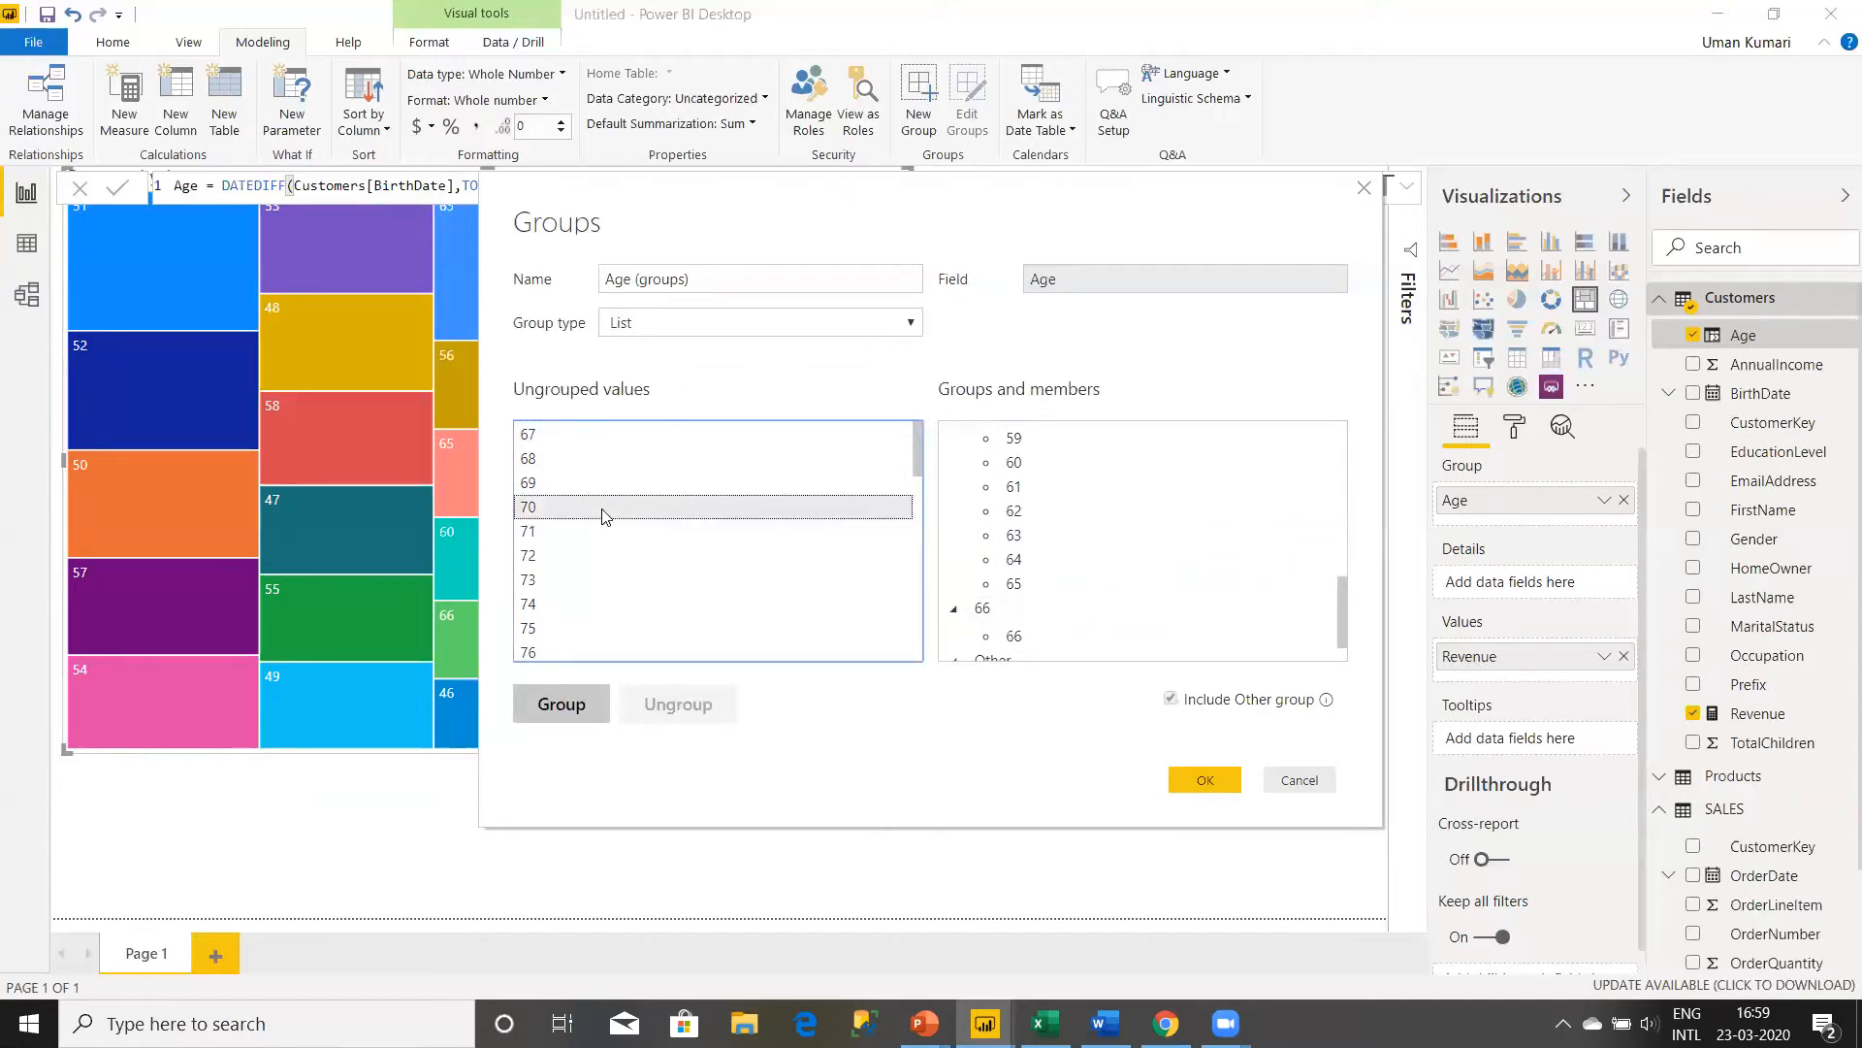
pyautogui.keyDown('shift'); pyautogui.click(587, 436); pyautogui.keyUp('shift')
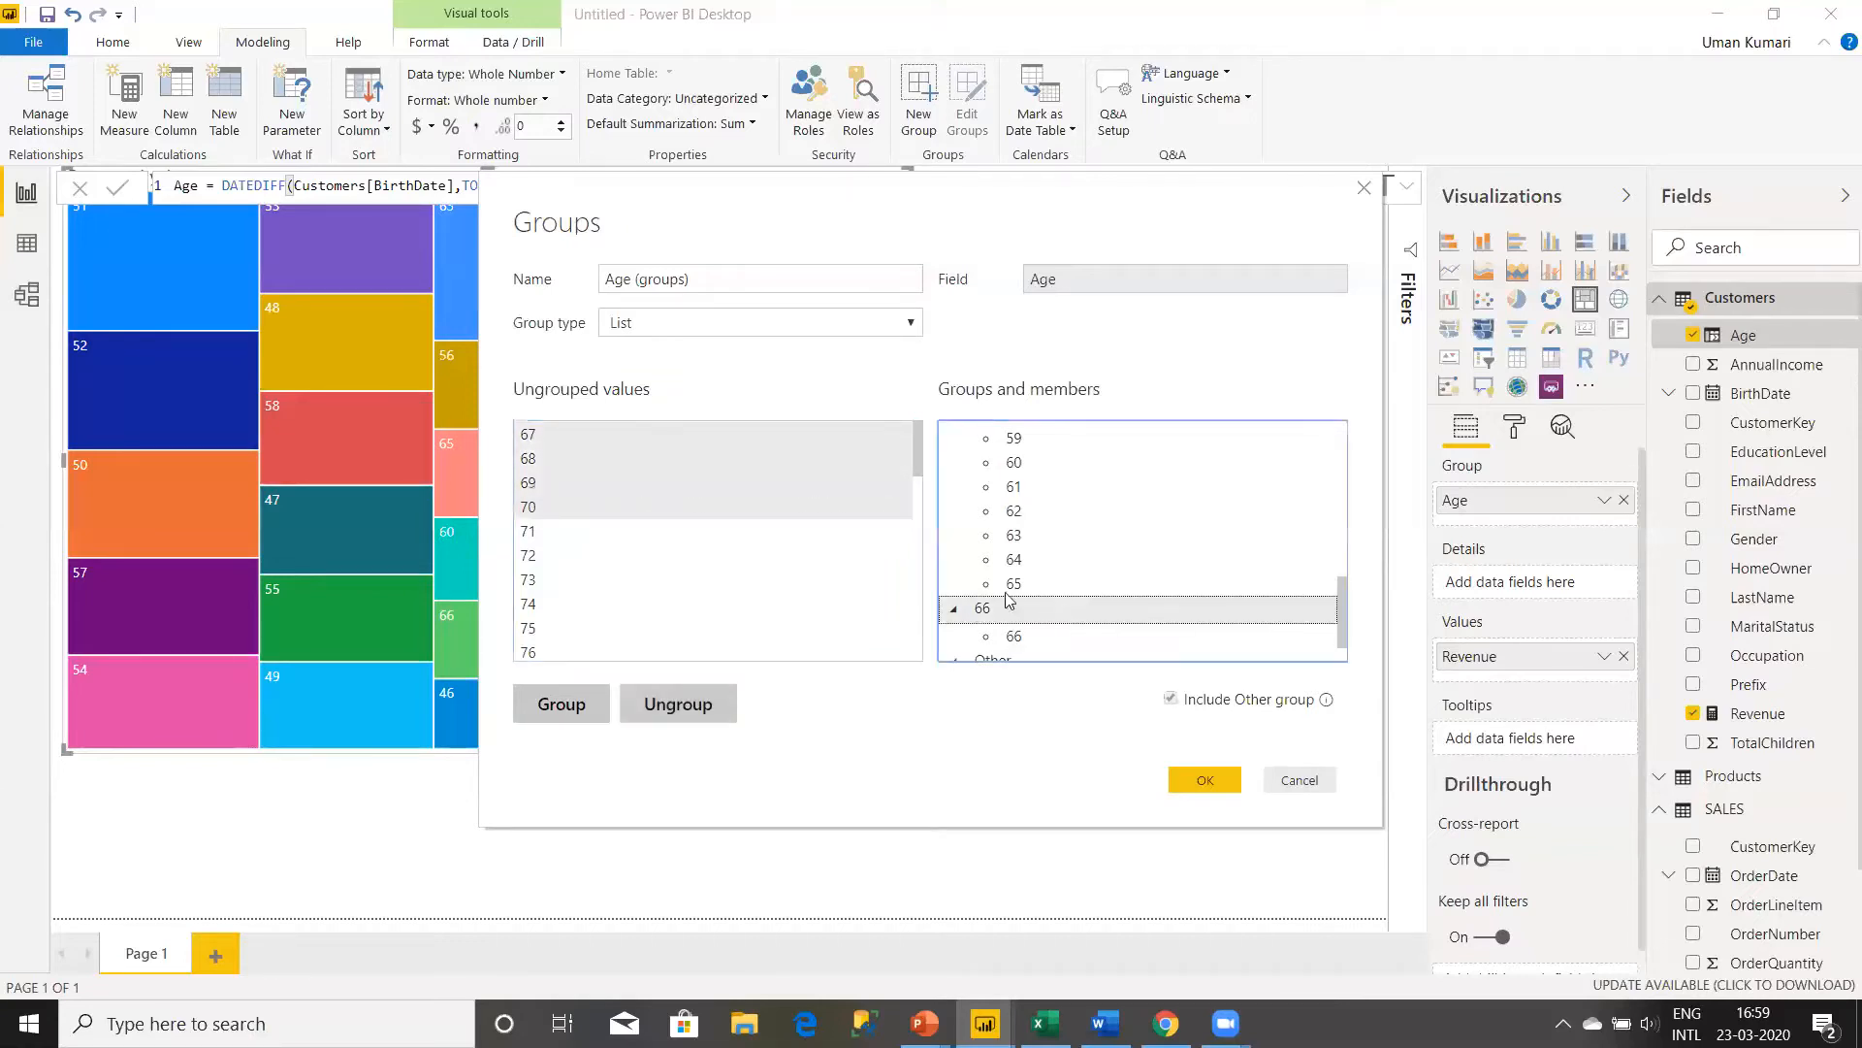
pyautogui.click(567, 704)
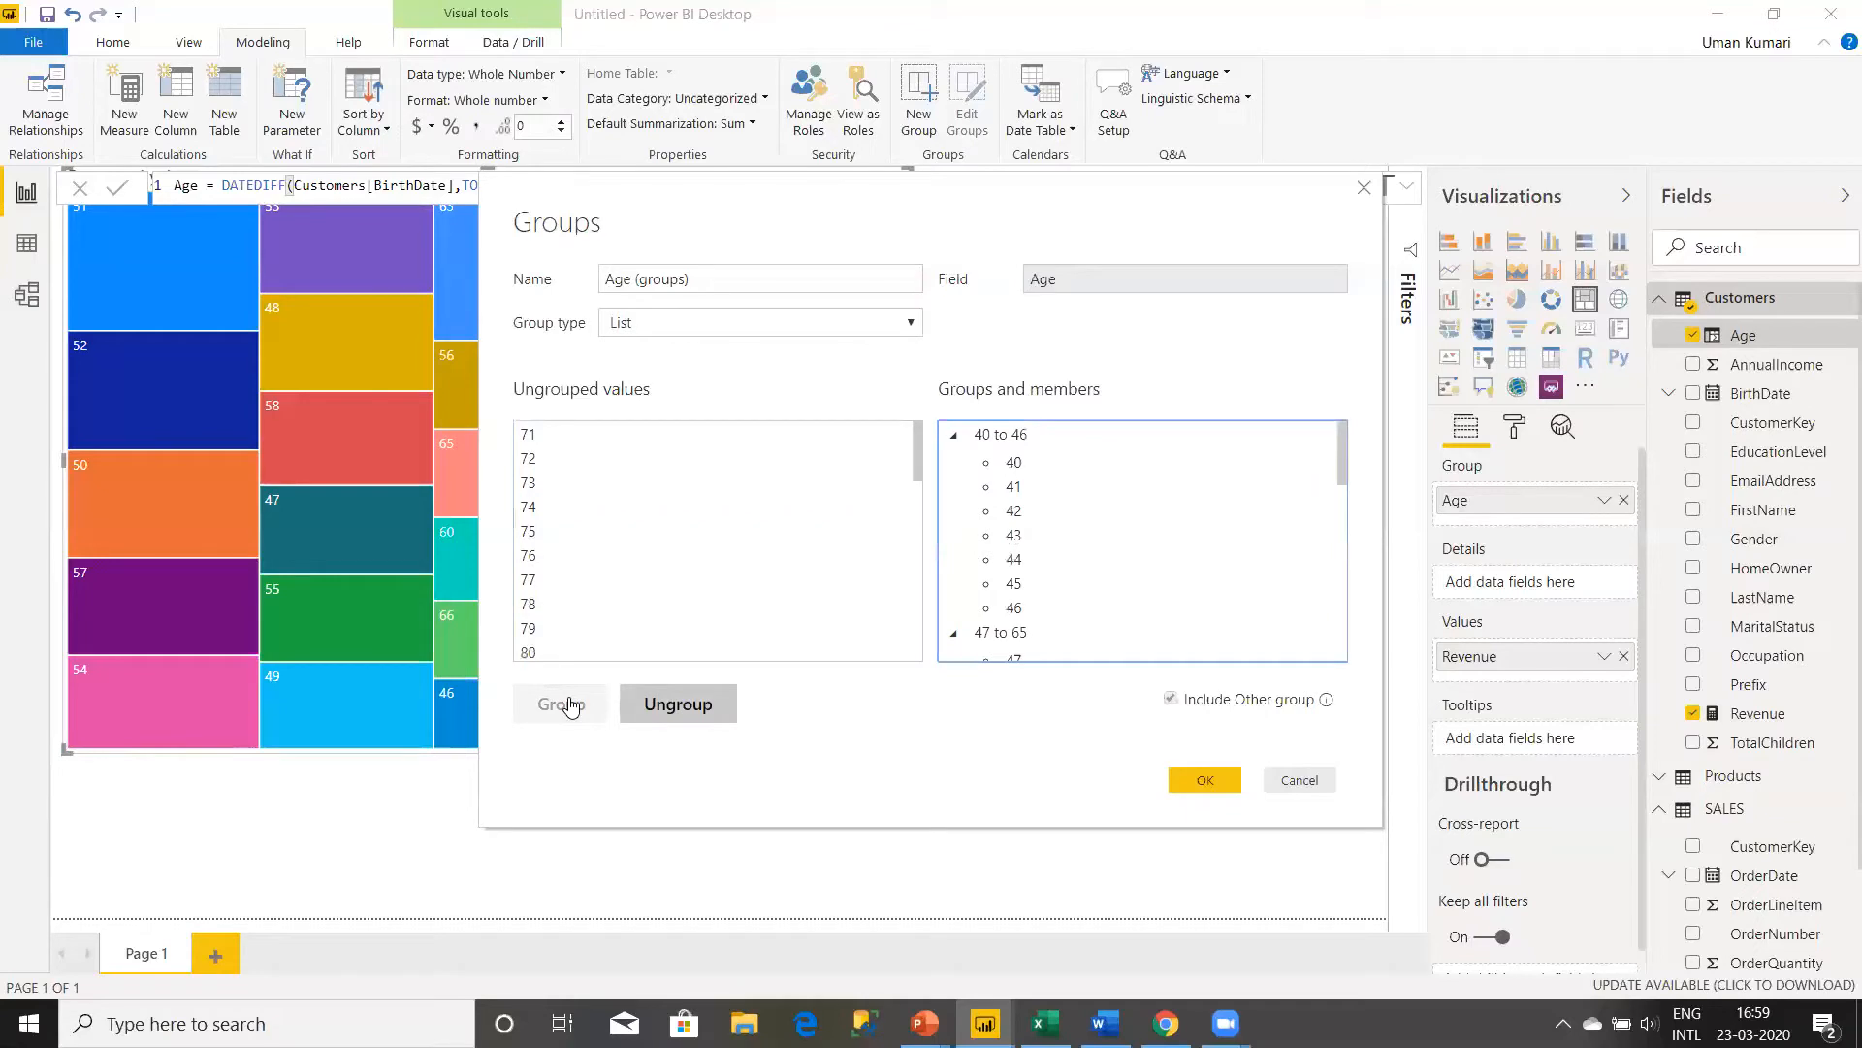
# - Rename the group containing ages 66 through 70 as "66 to 70"
pyautogui.moveTo(1338, 470); pyautogui.dragTo(1352, 634)
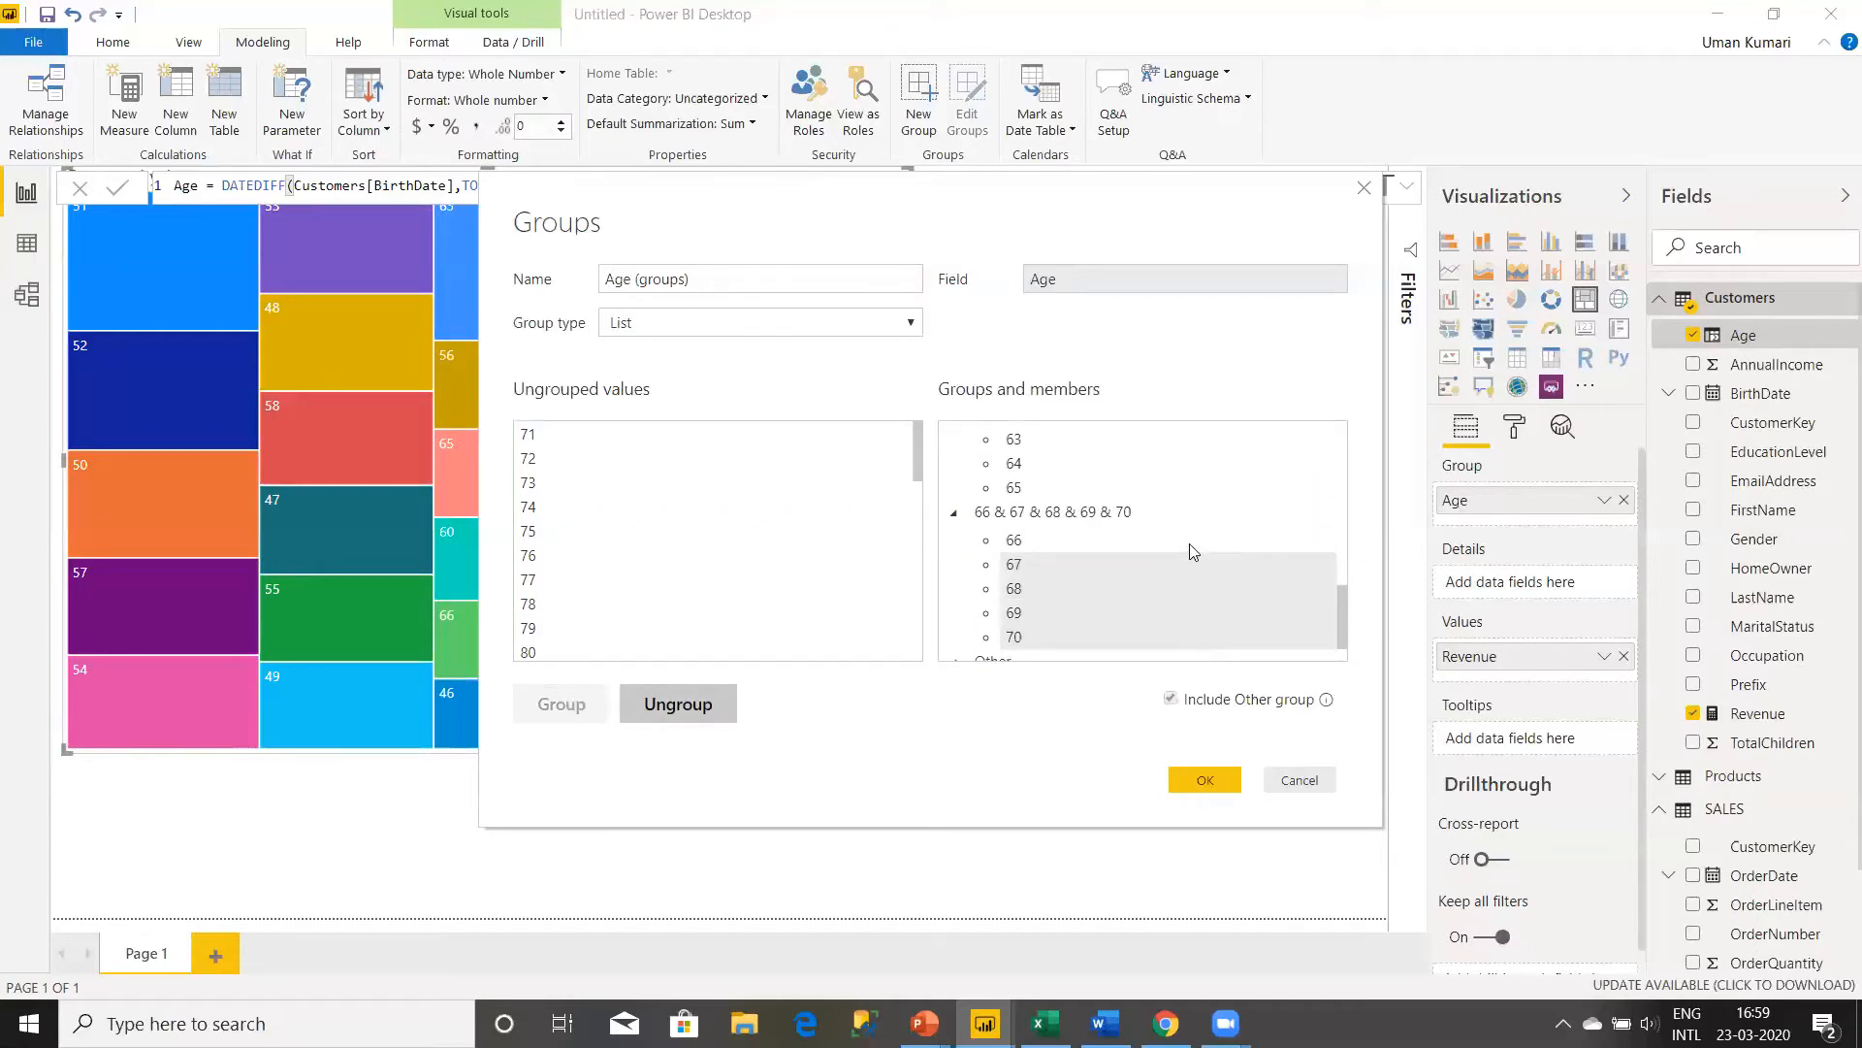
pyautogui.doubleClick(1161, 511)
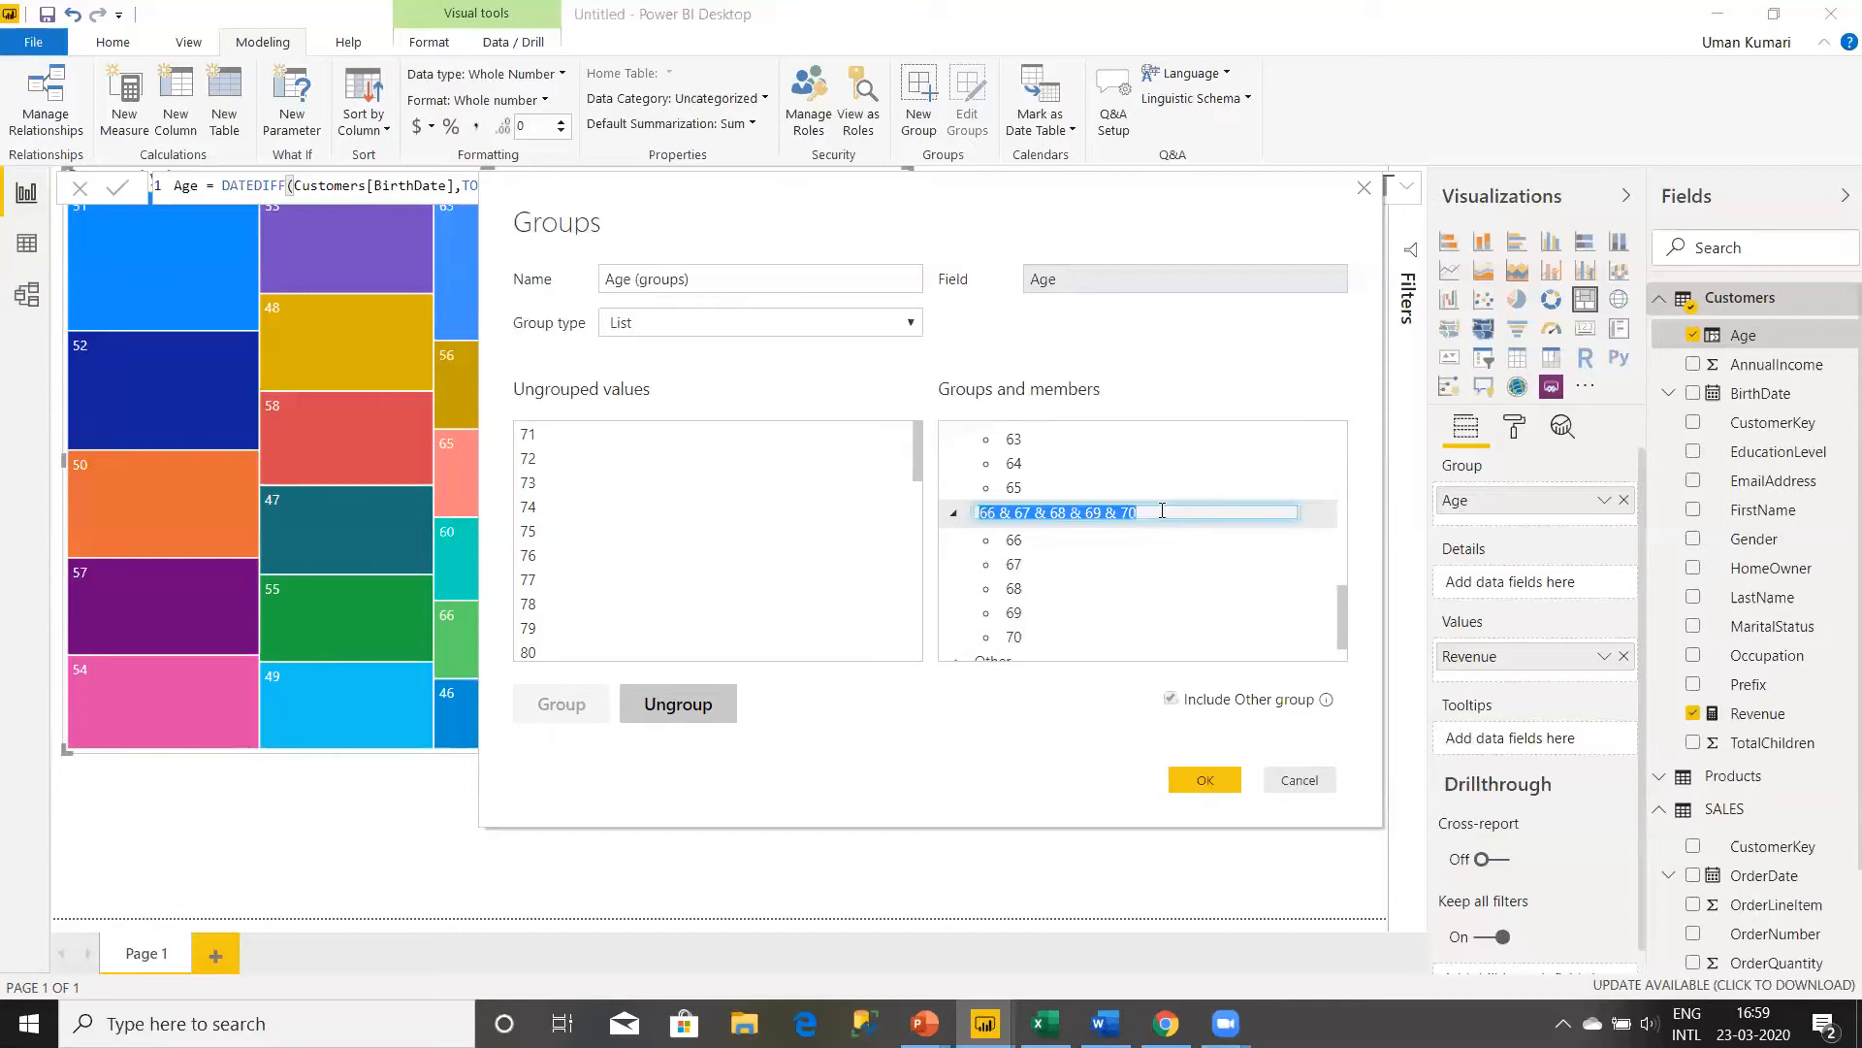
pyautogui.write('66 to')
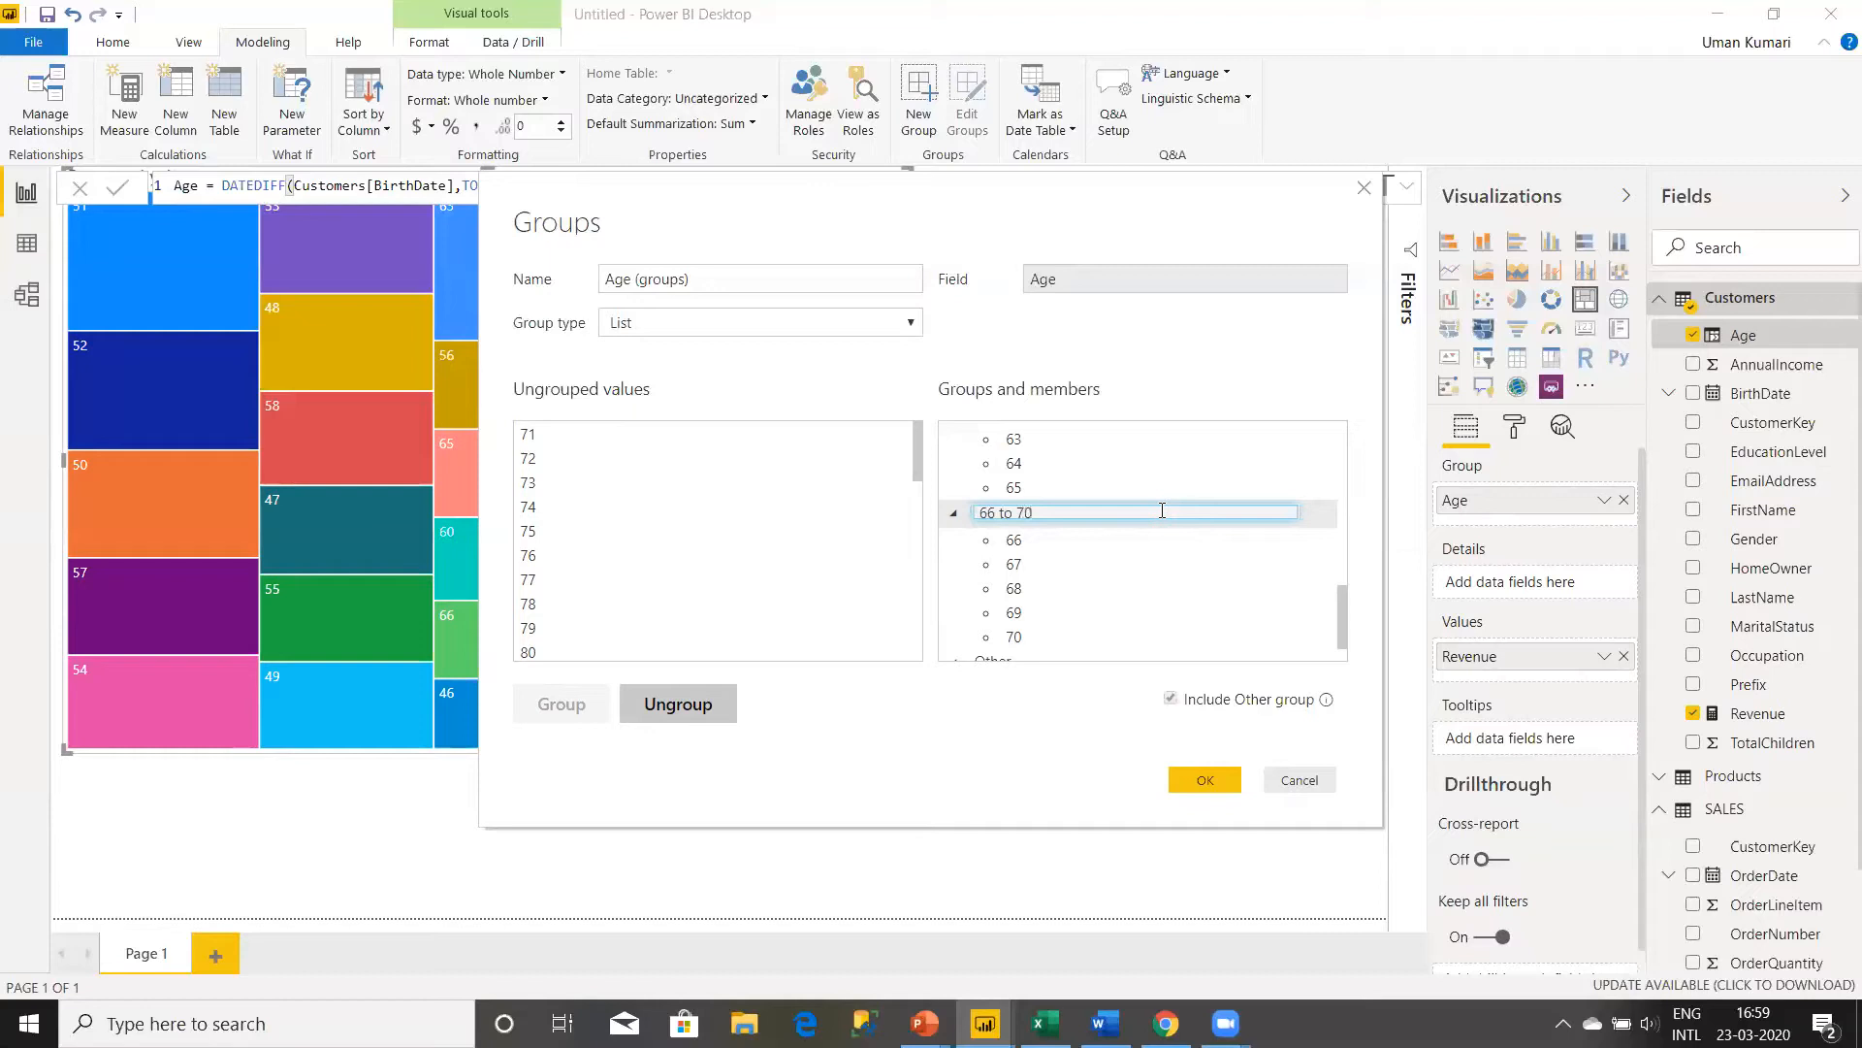
pyautogui.press('Return')
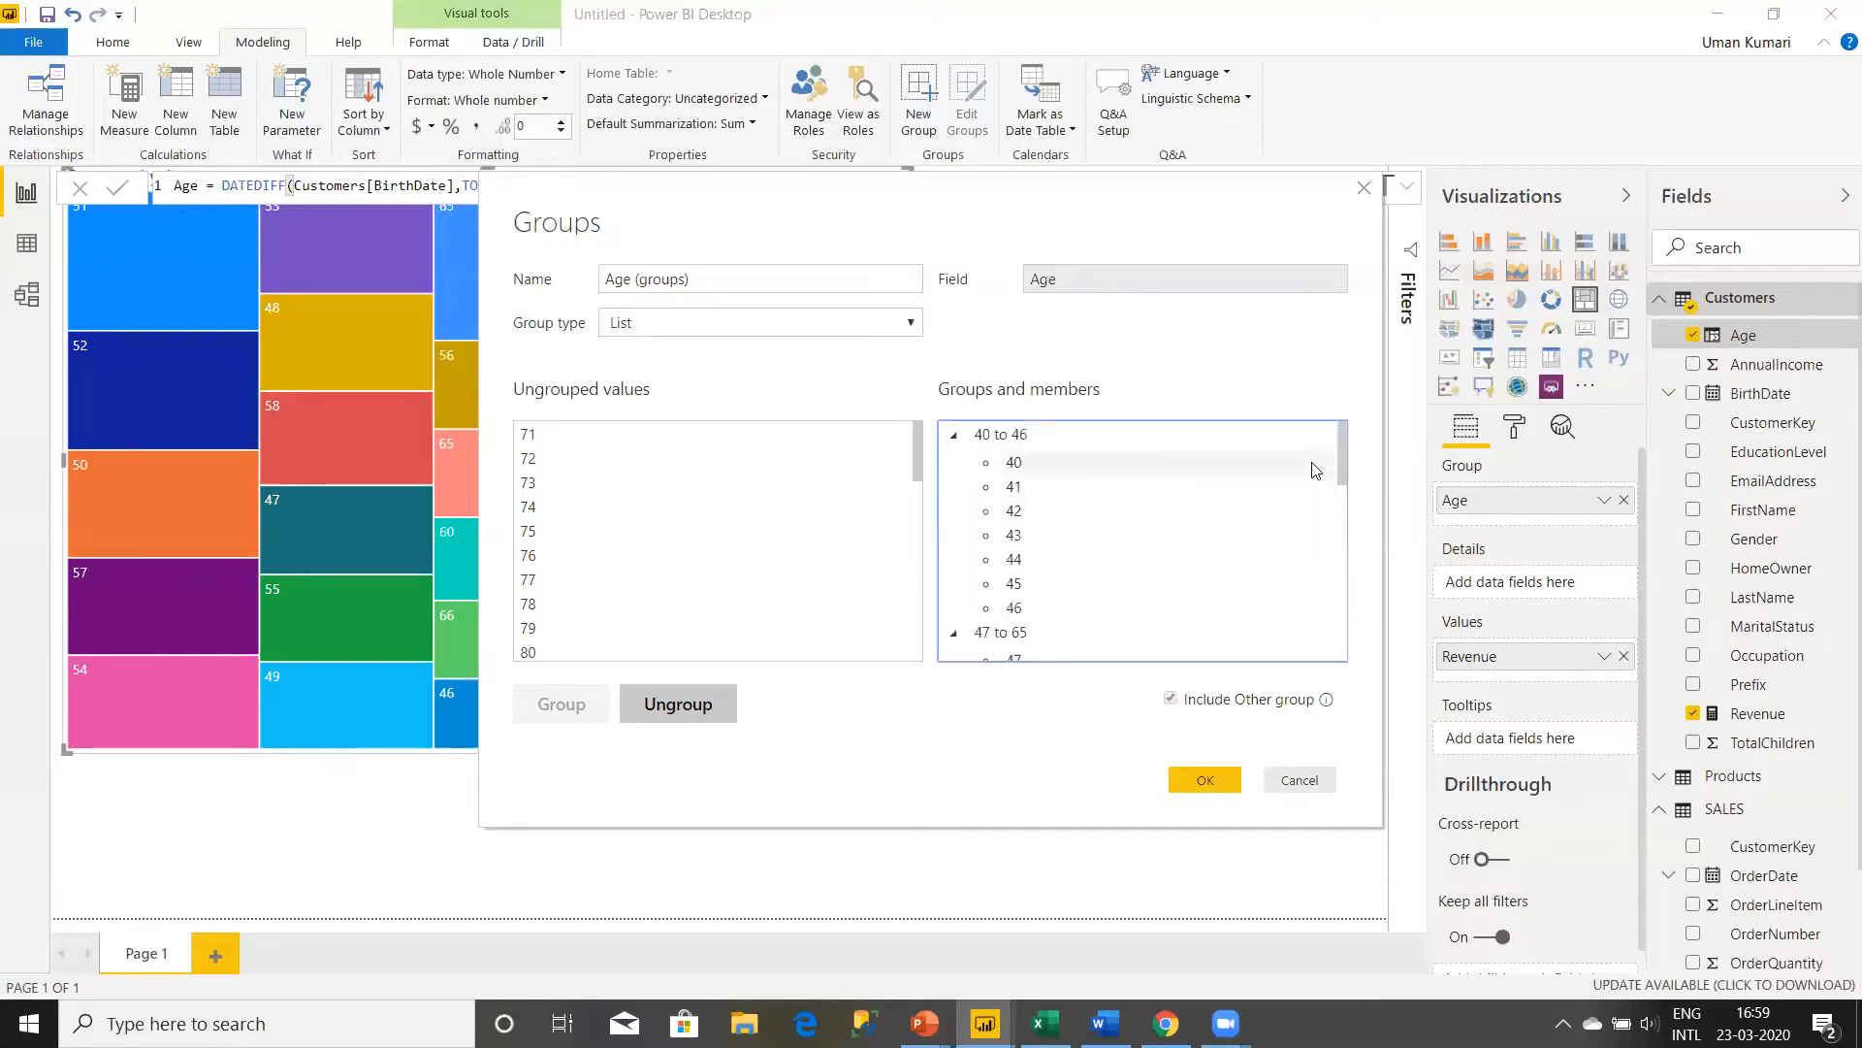
# - Create a fourth age group from the ungrouped value 71
pyautogui.moveTo(1344, 466); pyautogui.dragTo(1343, 644)
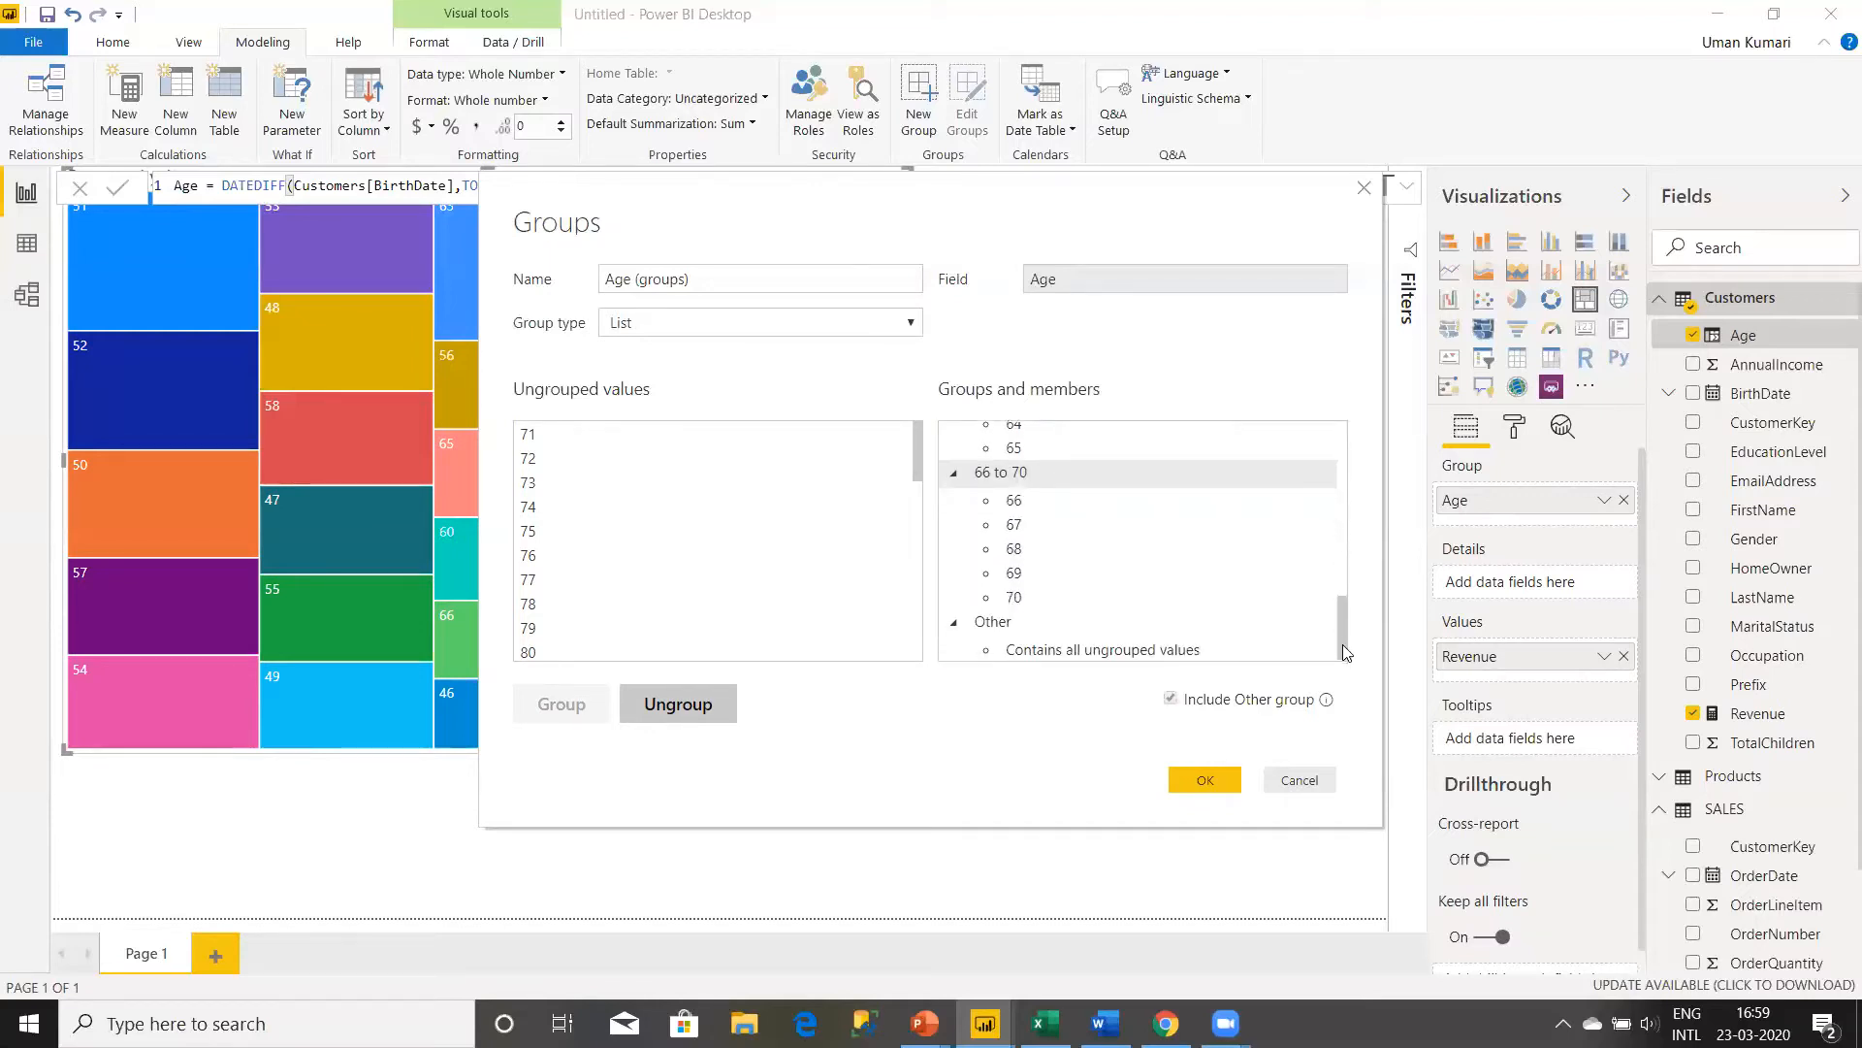
pyautogui.click(611, 433)
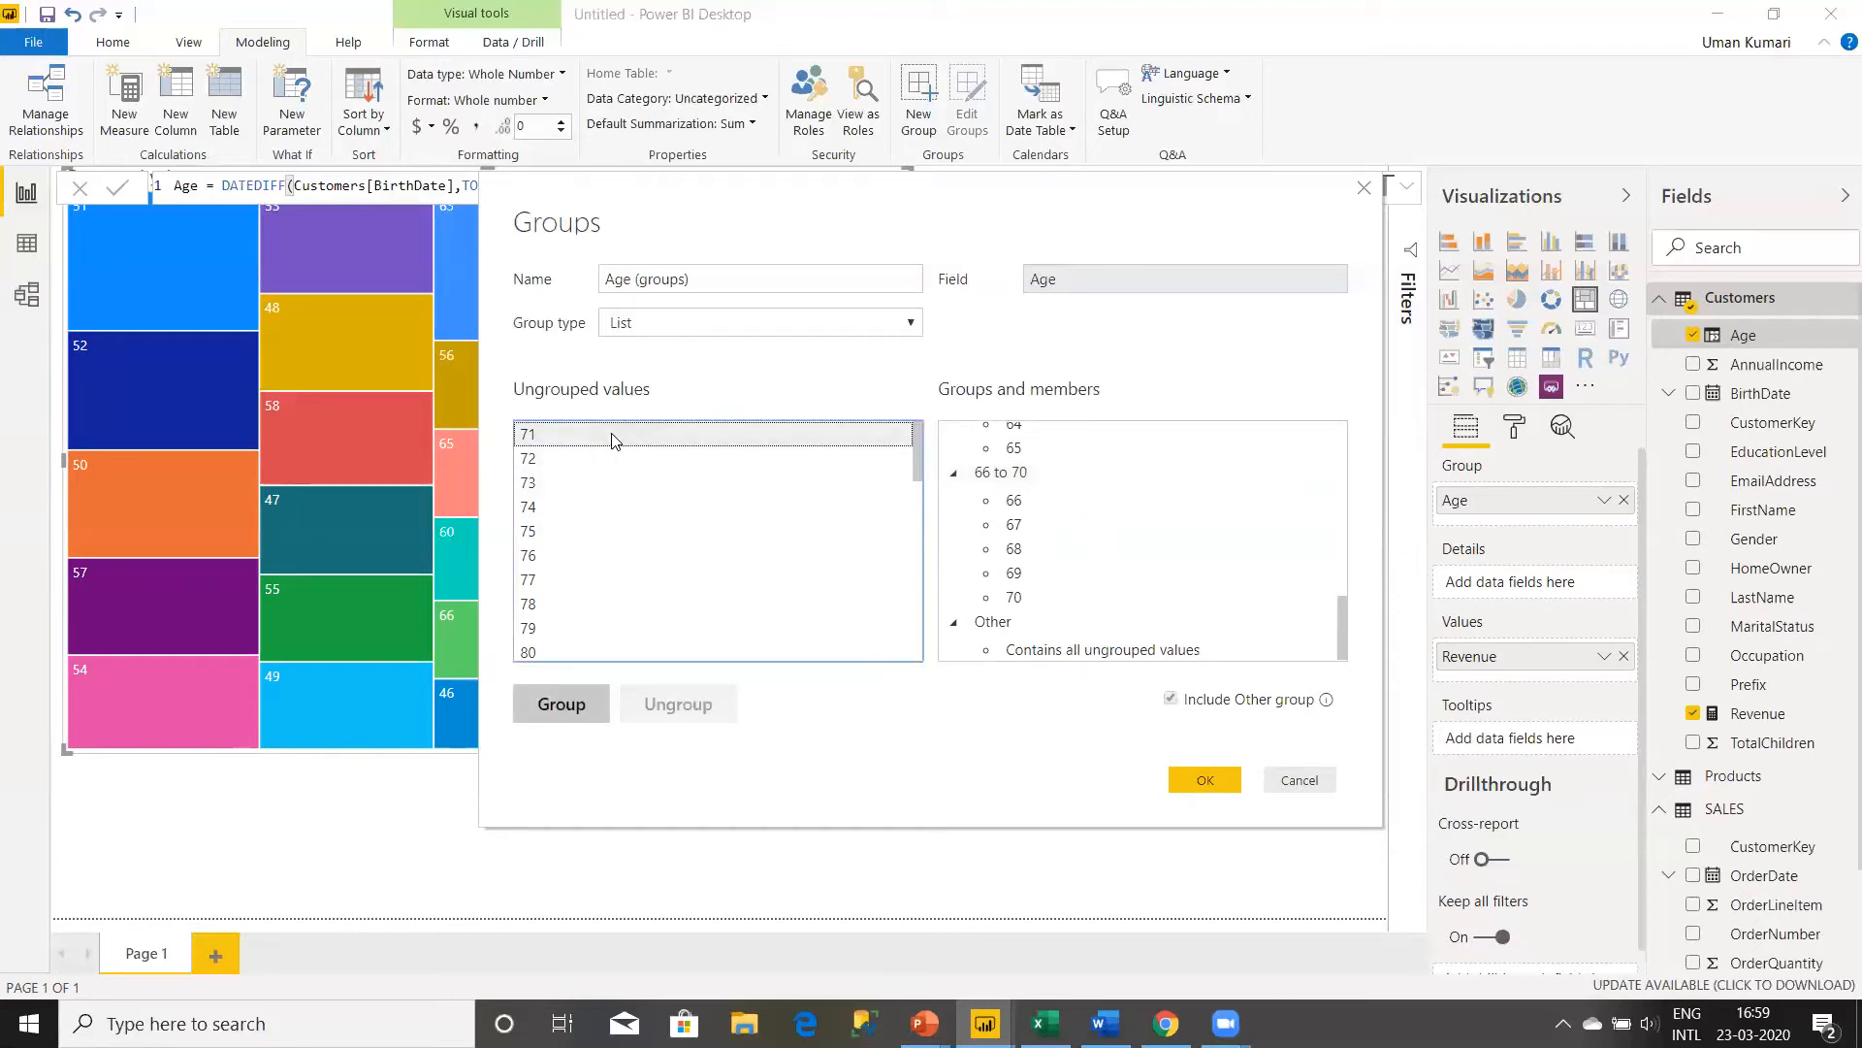
pyautogui.click(565, 706)
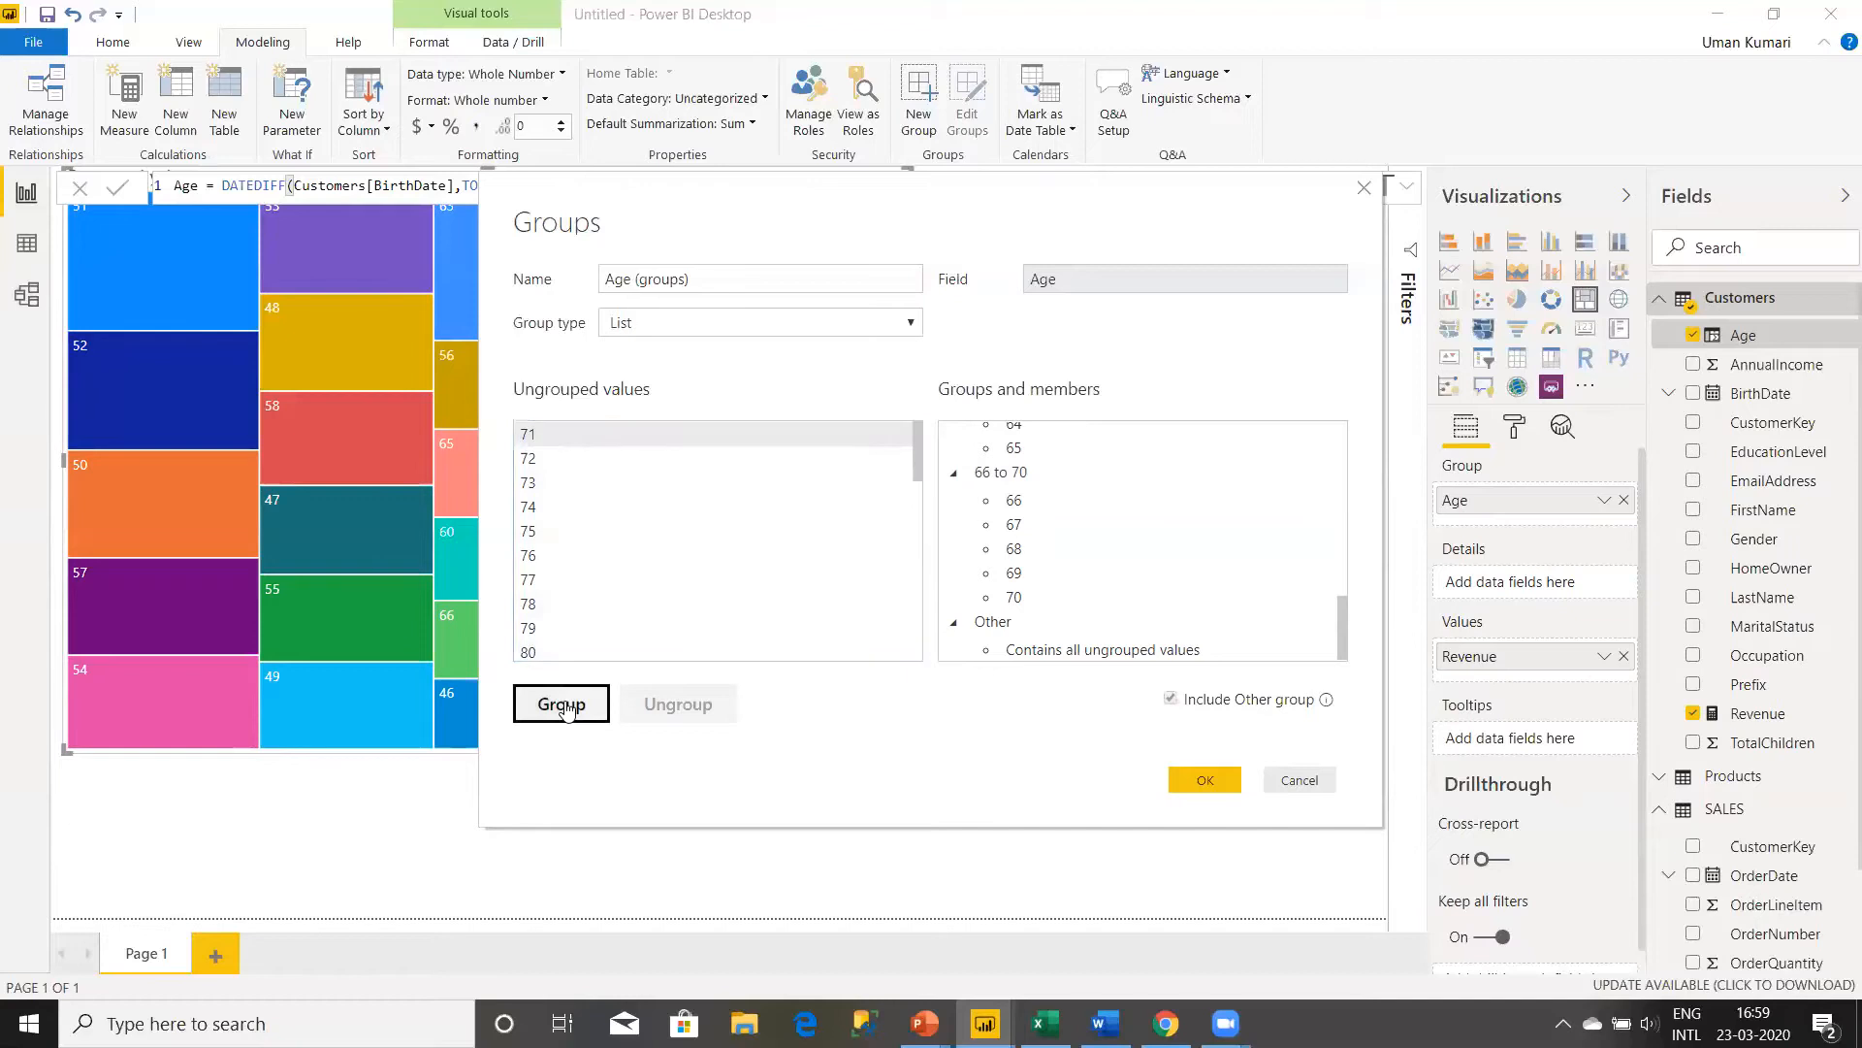
# - Add all remaining ungrouped ages, 72 through 110, to the group 71
pyautogui.click(763, 441)
pyautogui.hotkey('shift', 'Down')
pyautogui.hotkey('shift', 'Down')
pyautogui.hotkey('shift', 'Down')
pyautogui.hotkey('shift', 'Down')
pyautogui.hotkey('shift', 'Down')
pyautogui.hotkey('shift', 'Down')
pyautogui.hotkey('shift', 'Down')
pyautogui.hotkey('shift', 'Down')
pyautogui.hotkey('shift', 'Down')
pyautogui.hotkey('shift', 'Down')
pyautogui.hotkey('shift', 'Down')
pyautogui.hotkey('shift', 'Down')
pyautogui.hotkey('shift', 'Down')
pyautogui.hotkey('shift', 'Down')
pyautogui.hotkey('shift', 'Down')
pyautogui.hotkey('shift', 'Down')
pyautogui.hotkey('shift', 'Down')
pyautogui.hotkey('shift', 'Down')
pyautogui.hotkey('shift', 'Down')
pyautogui.hotkey('shift', 'Down')
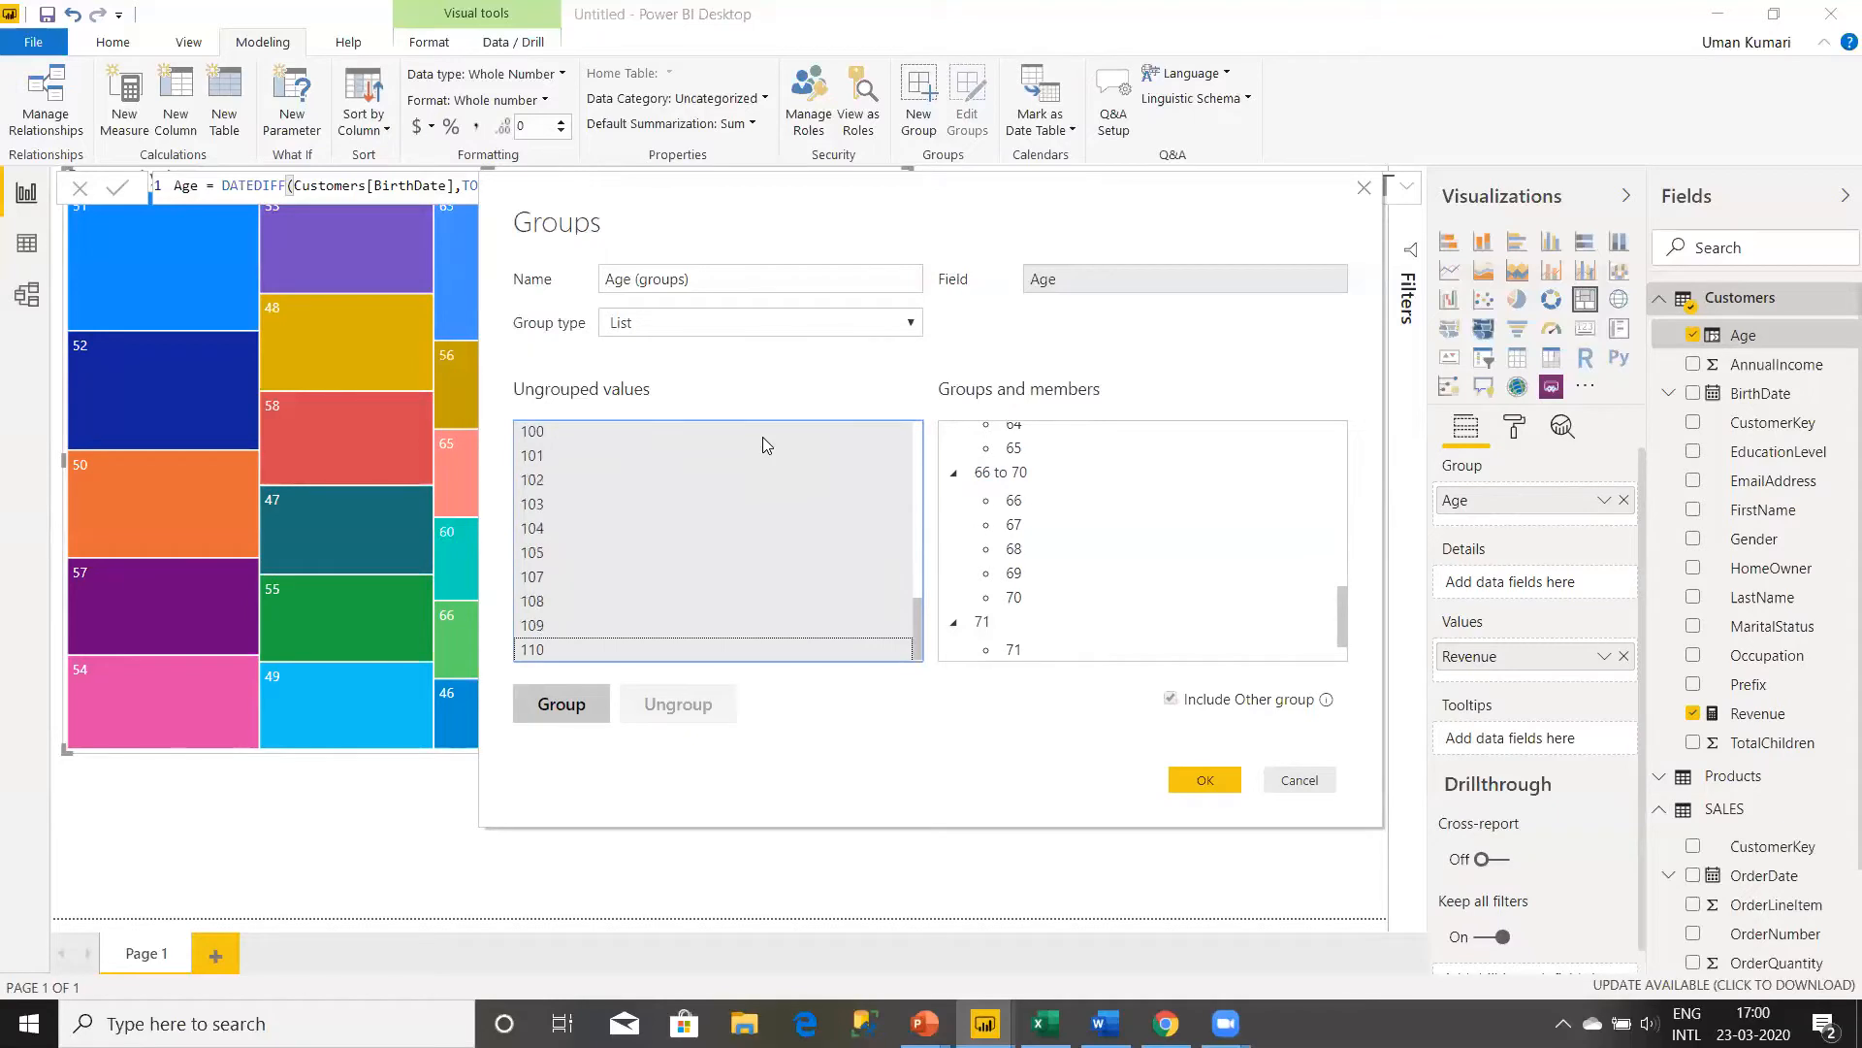
pyautogui.click(1049, 632)
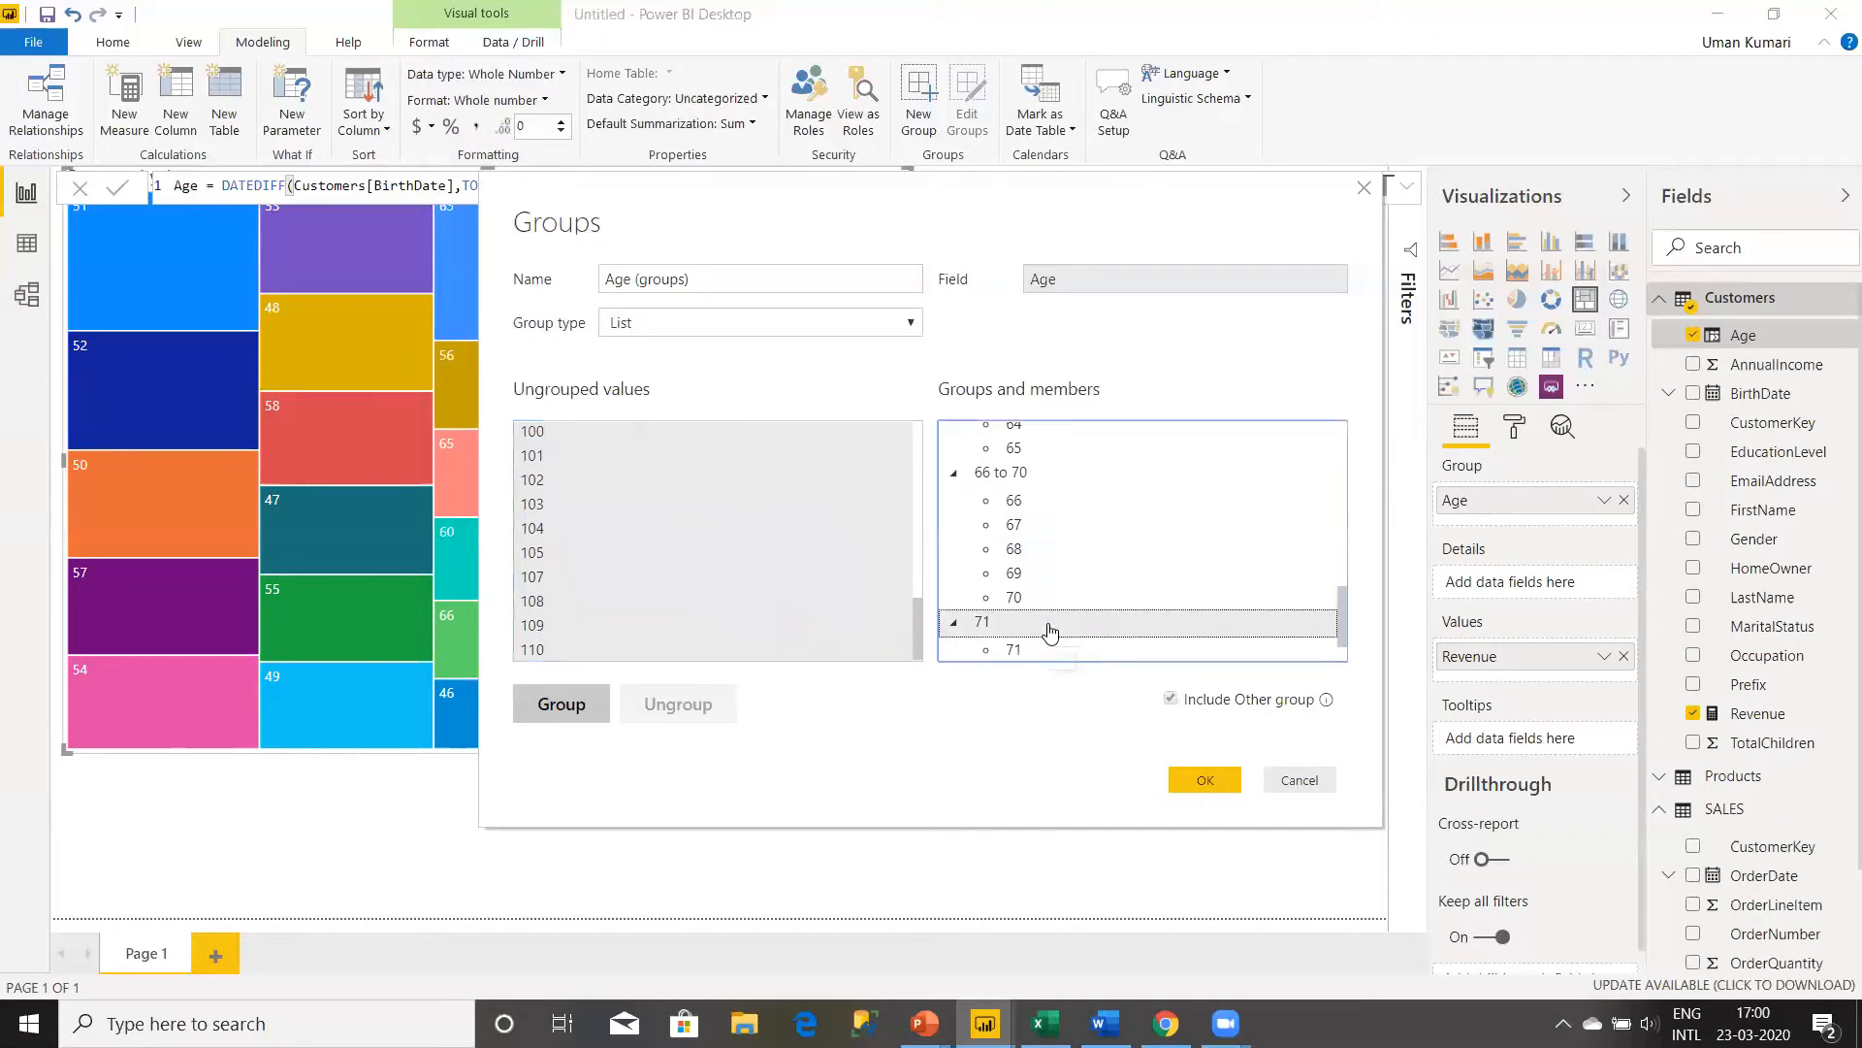
pyautogui.click(553, 706)
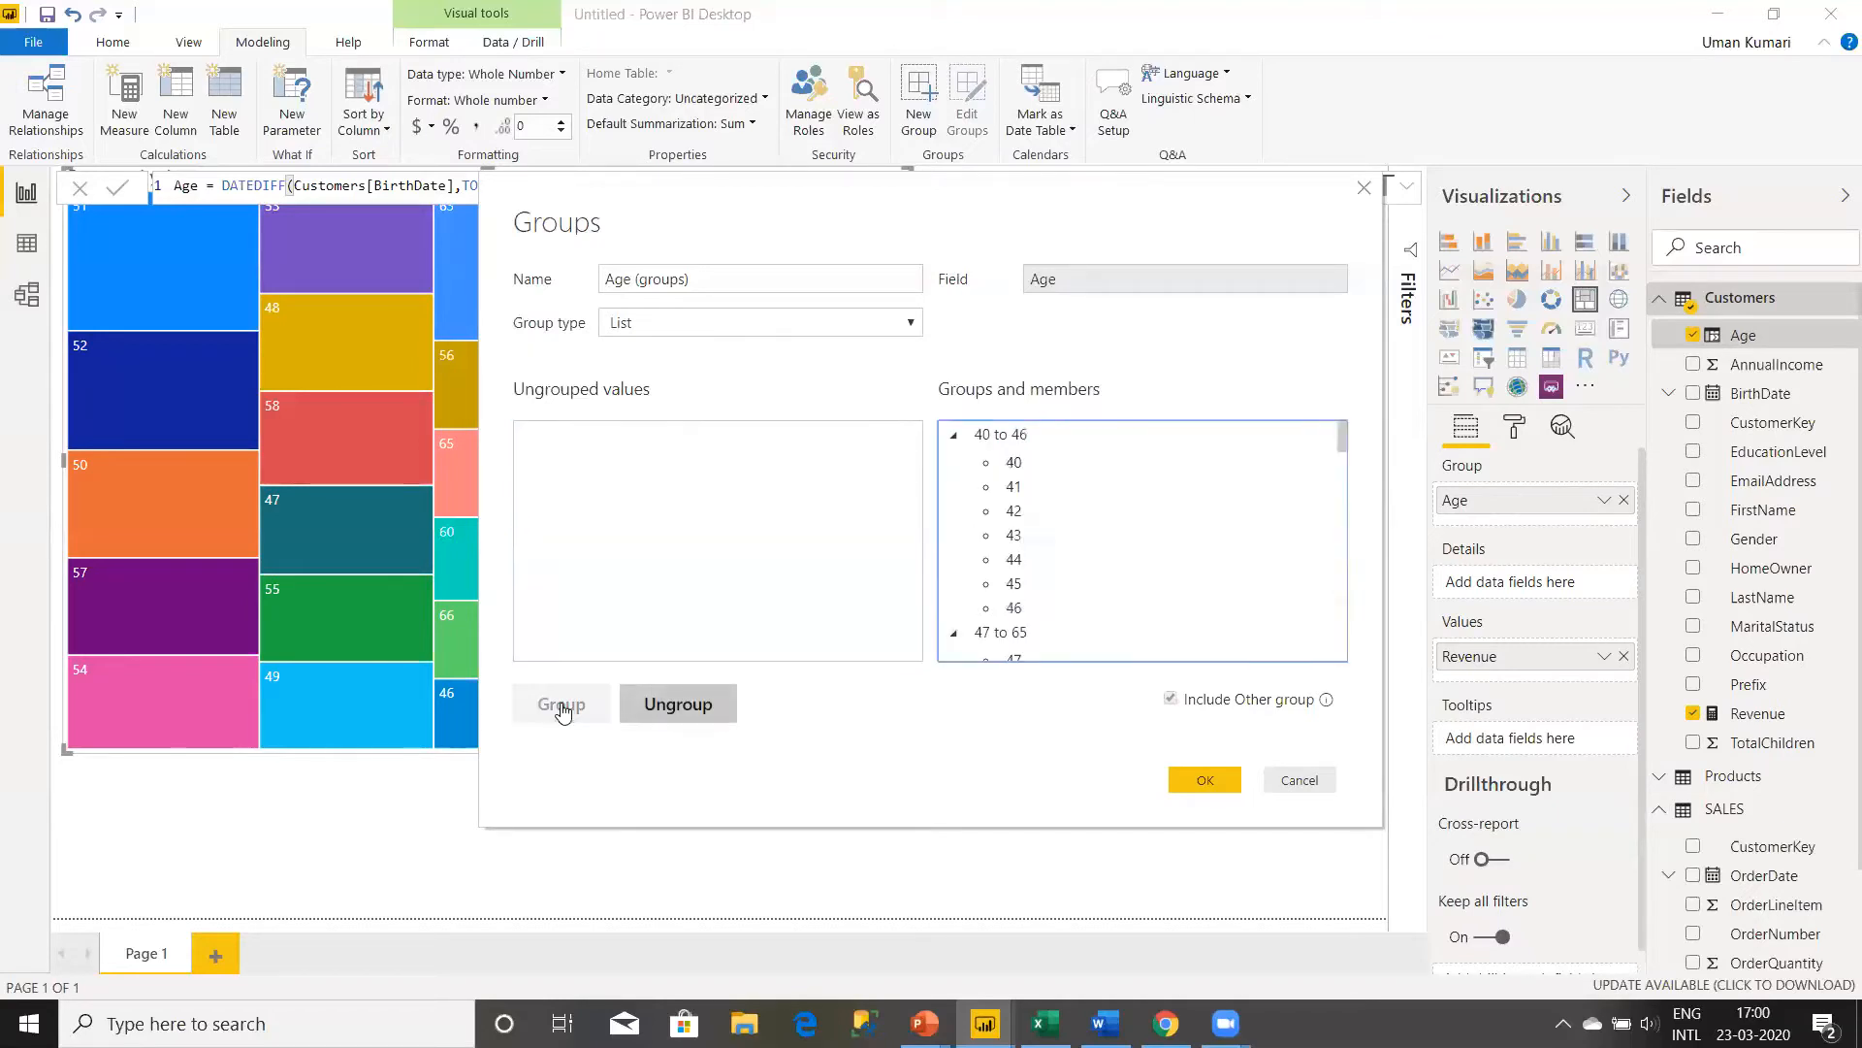
# - Rename the group containing ages 71 through 110 as "71 to 110" and save the Age (groups) definition
pyautogui.moveTo(1341, 436); pyautogui.dragTo(1353, 551)
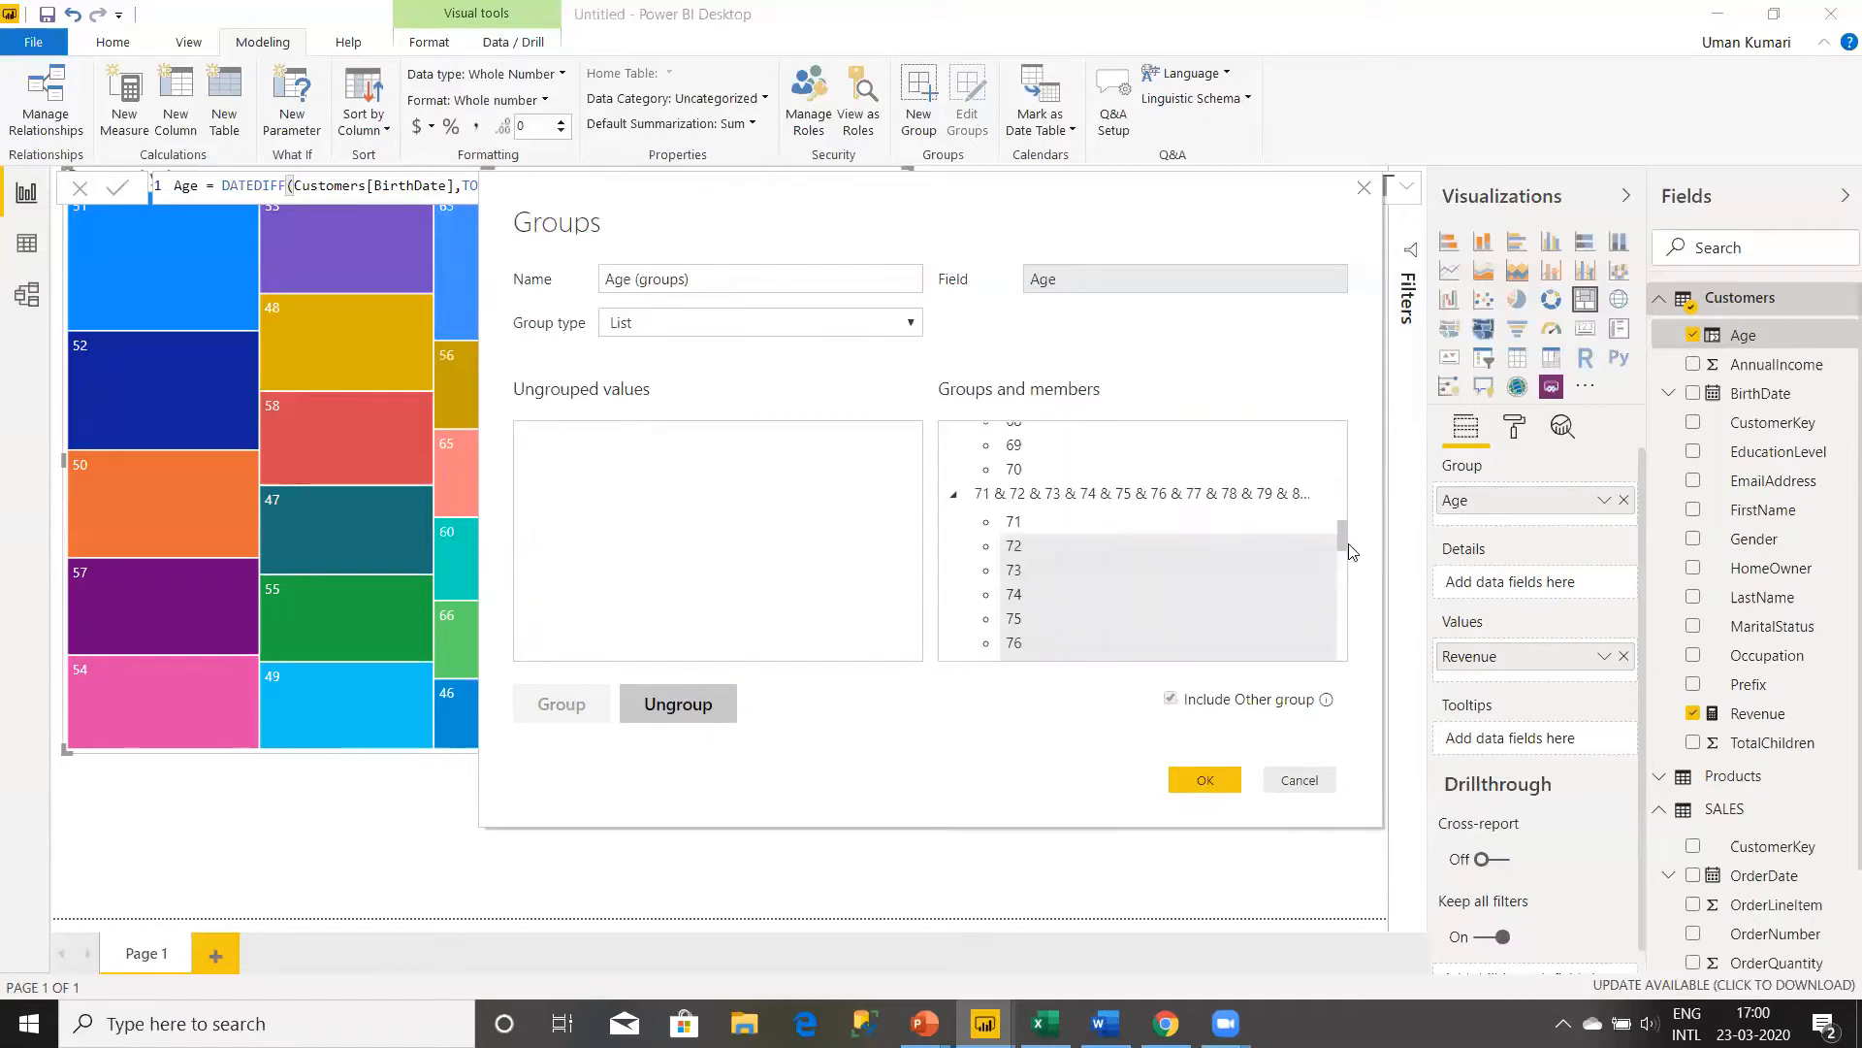
pyautogui.doubleClick(1156, 495)
pyautogui.hotkey('ctrl', 'a')
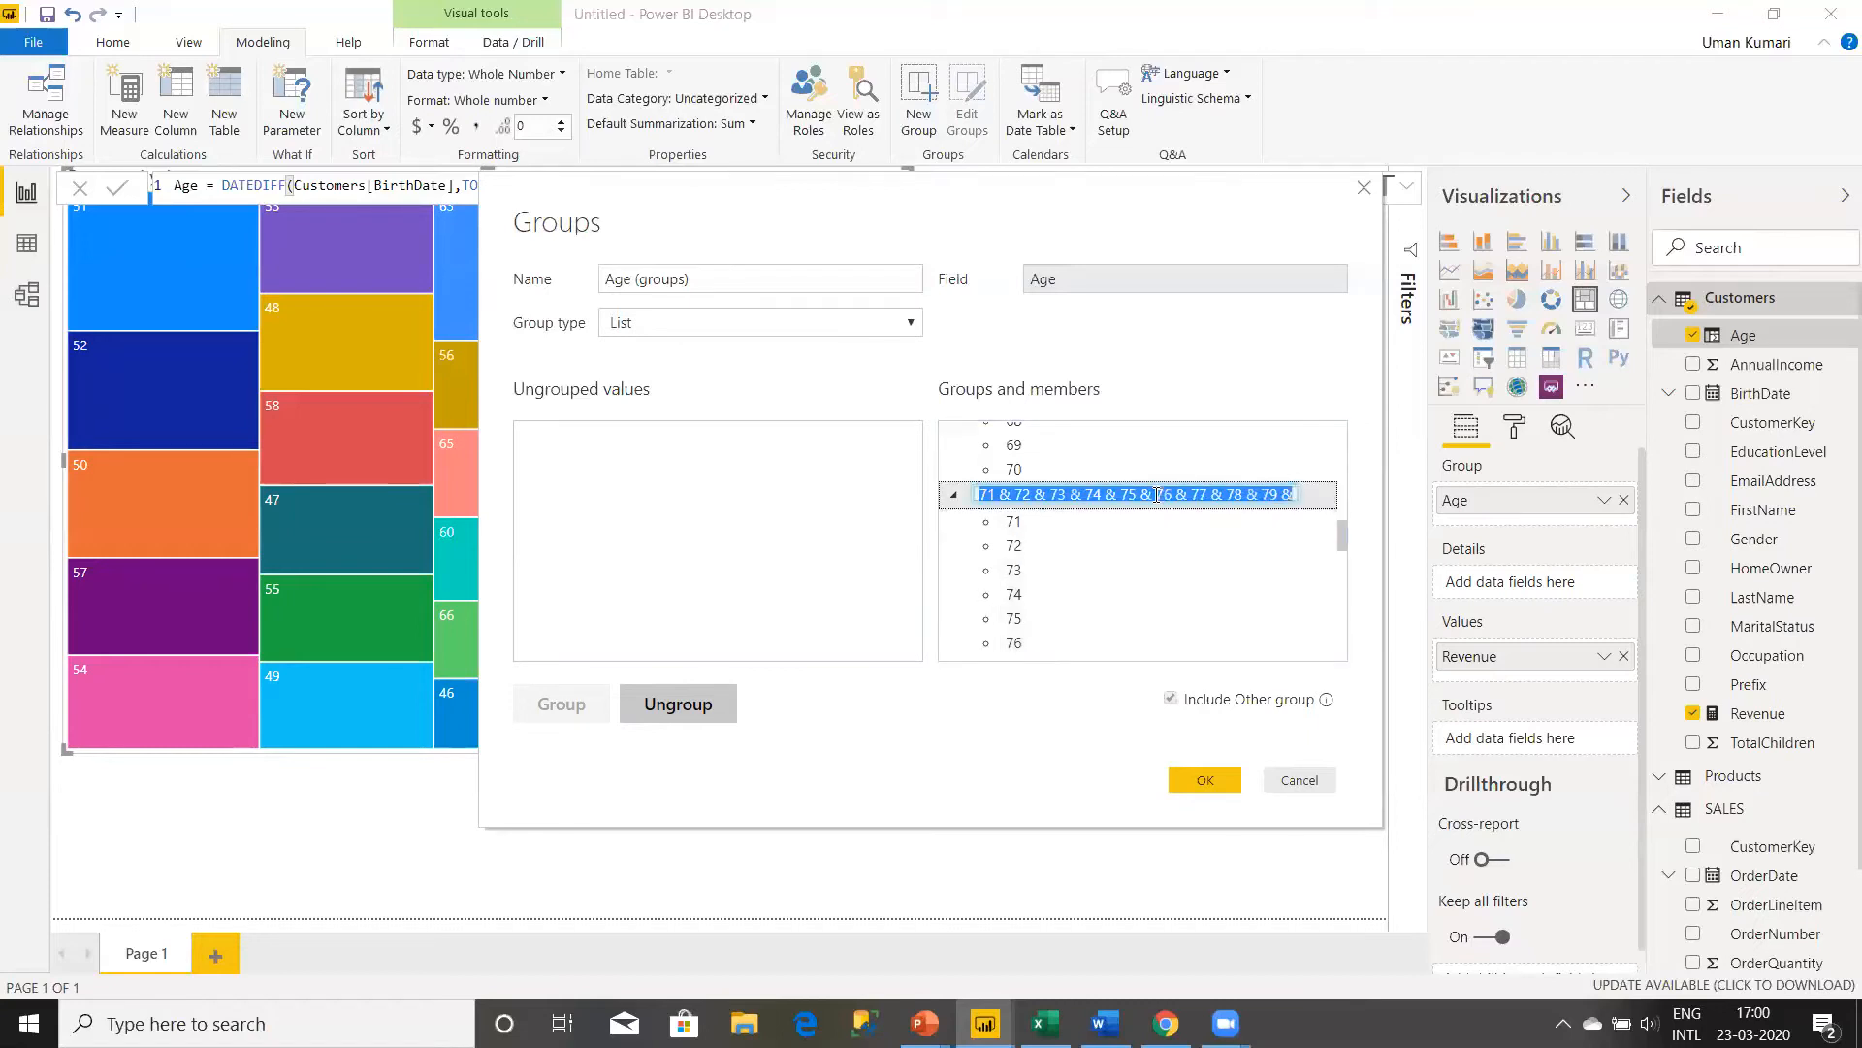
pyautogui.write('71 to 110')
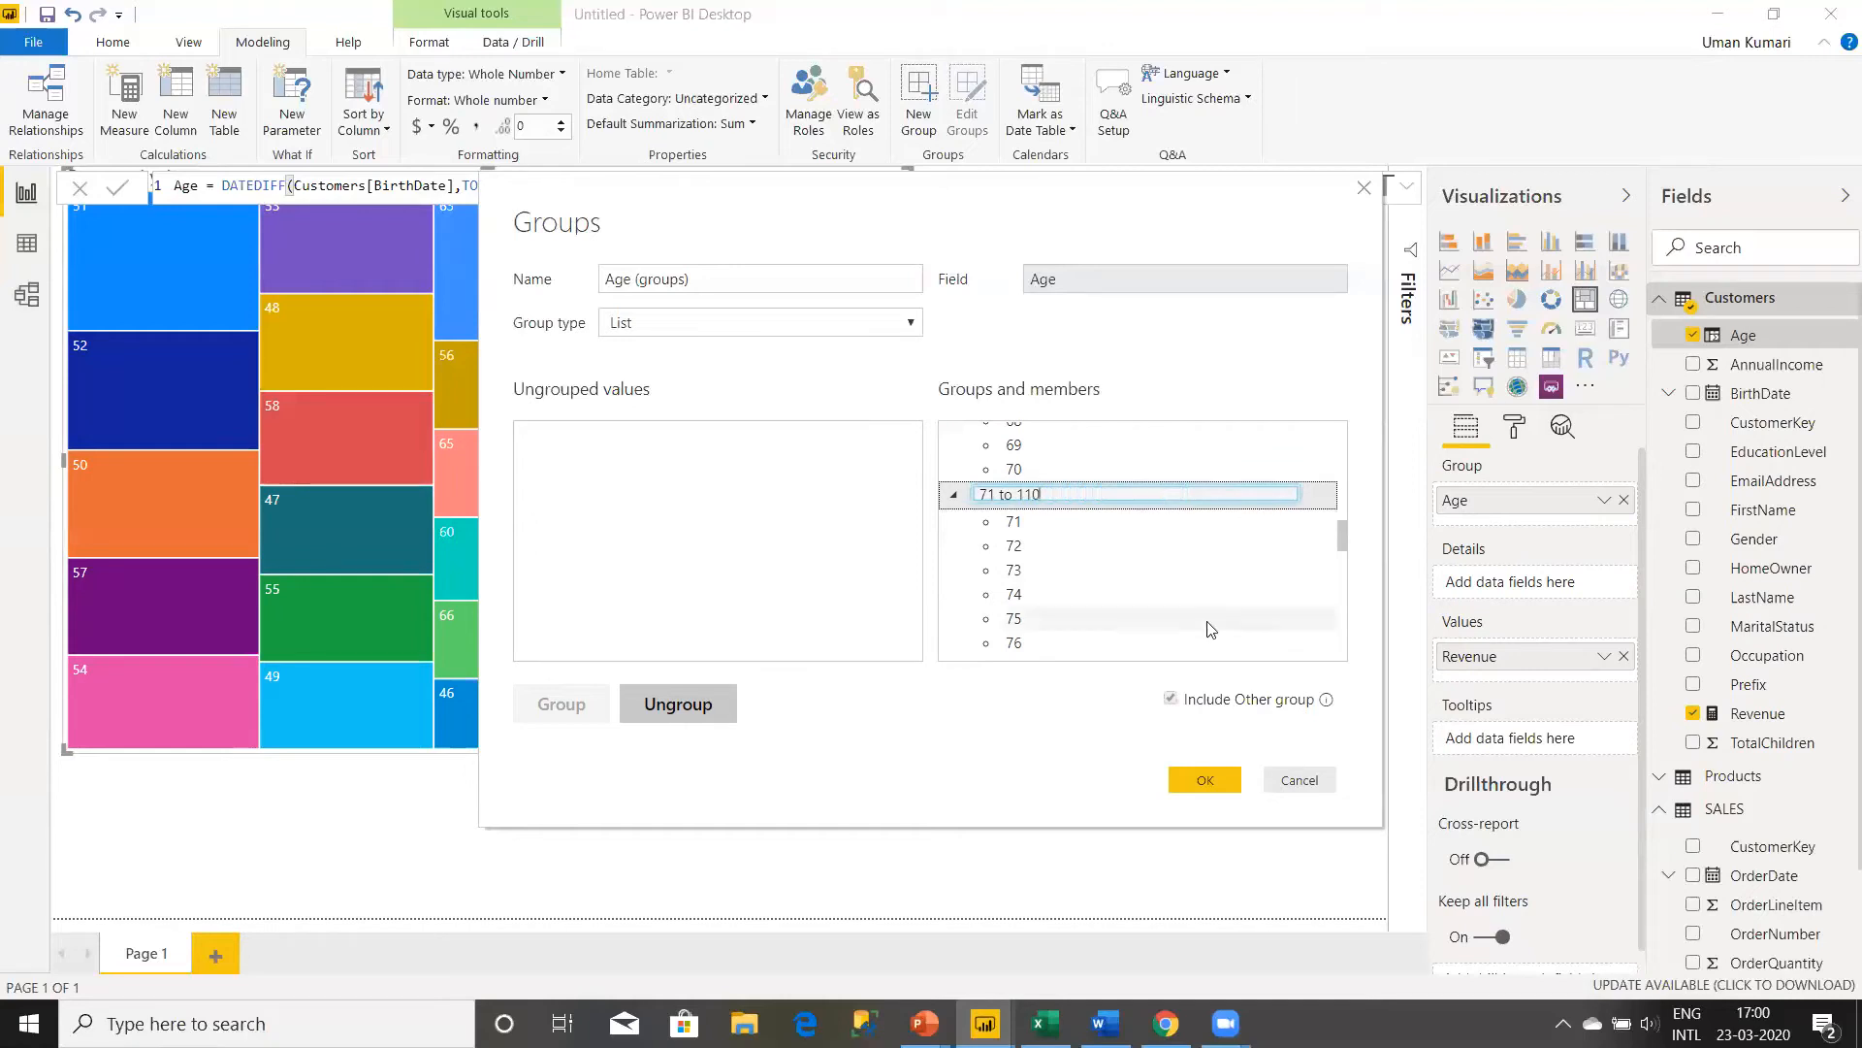
pyautogui.click(1229, 784)
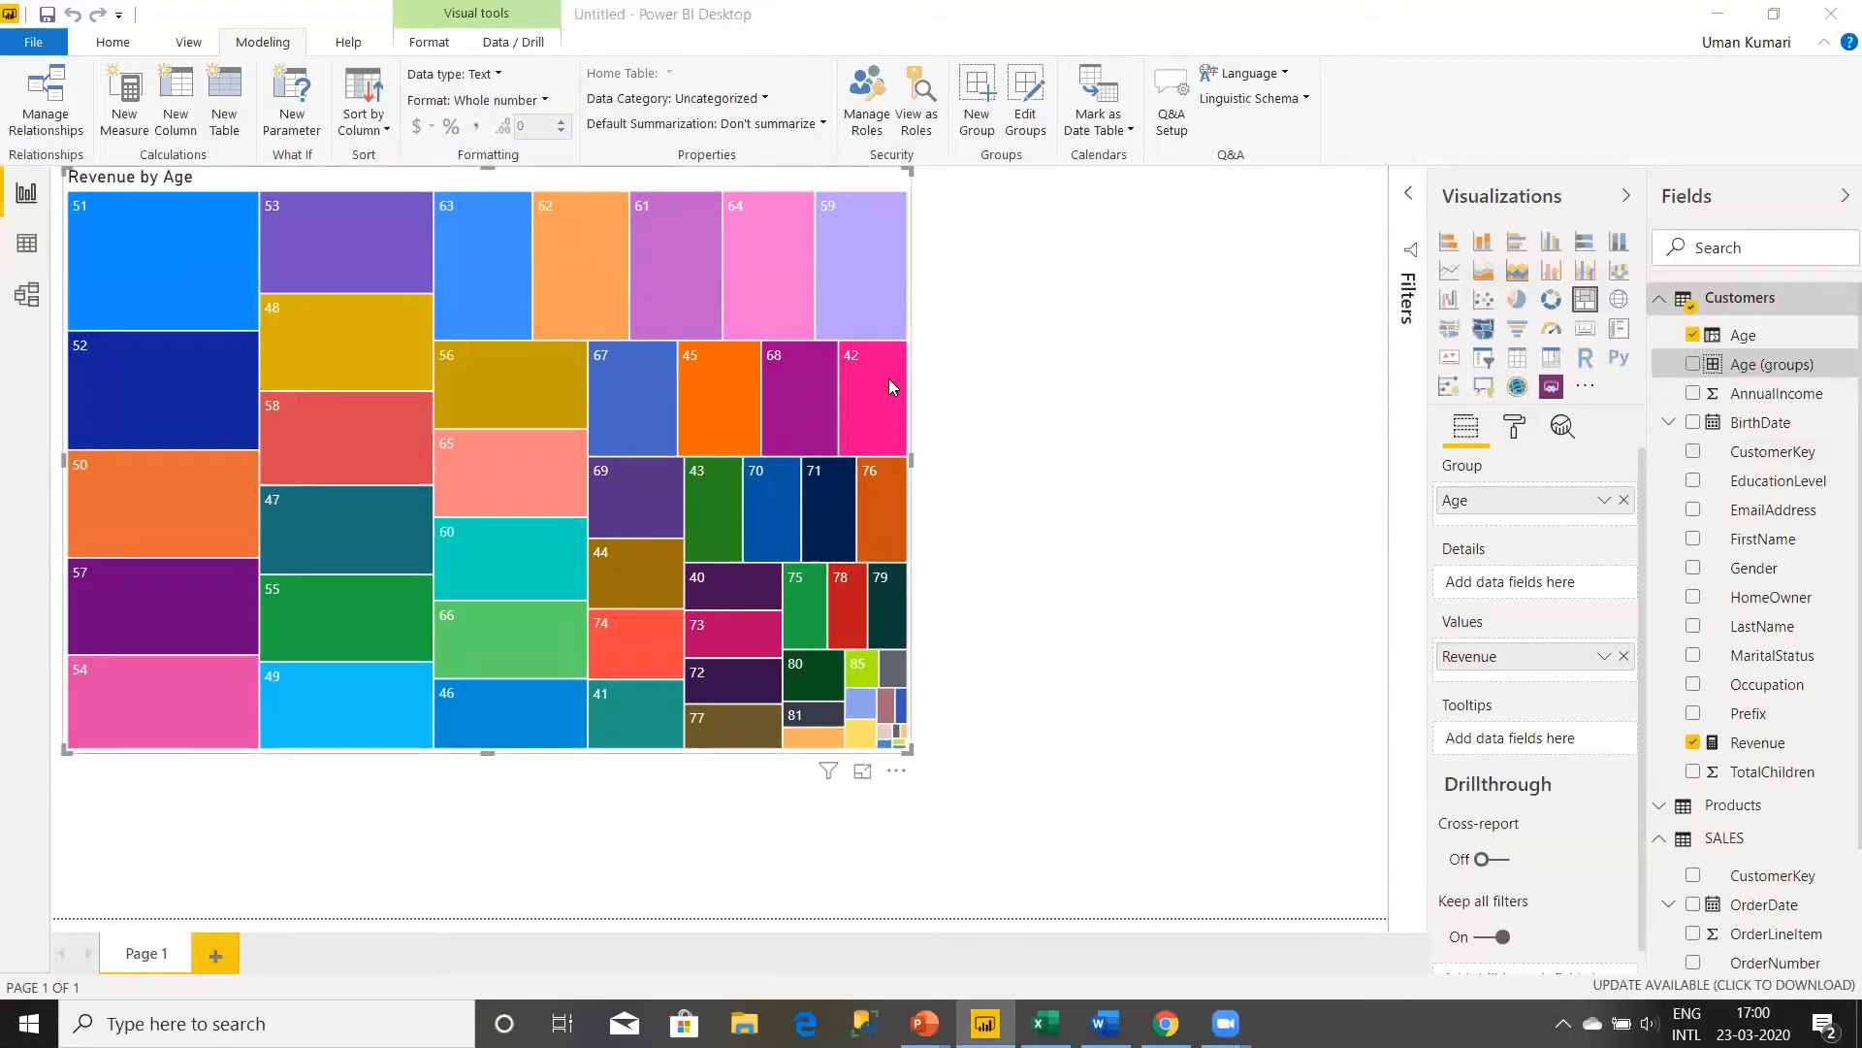
# - Check the Age (groups) column in the Customers data table and return to the report page
pyautogui.click(28, 244)
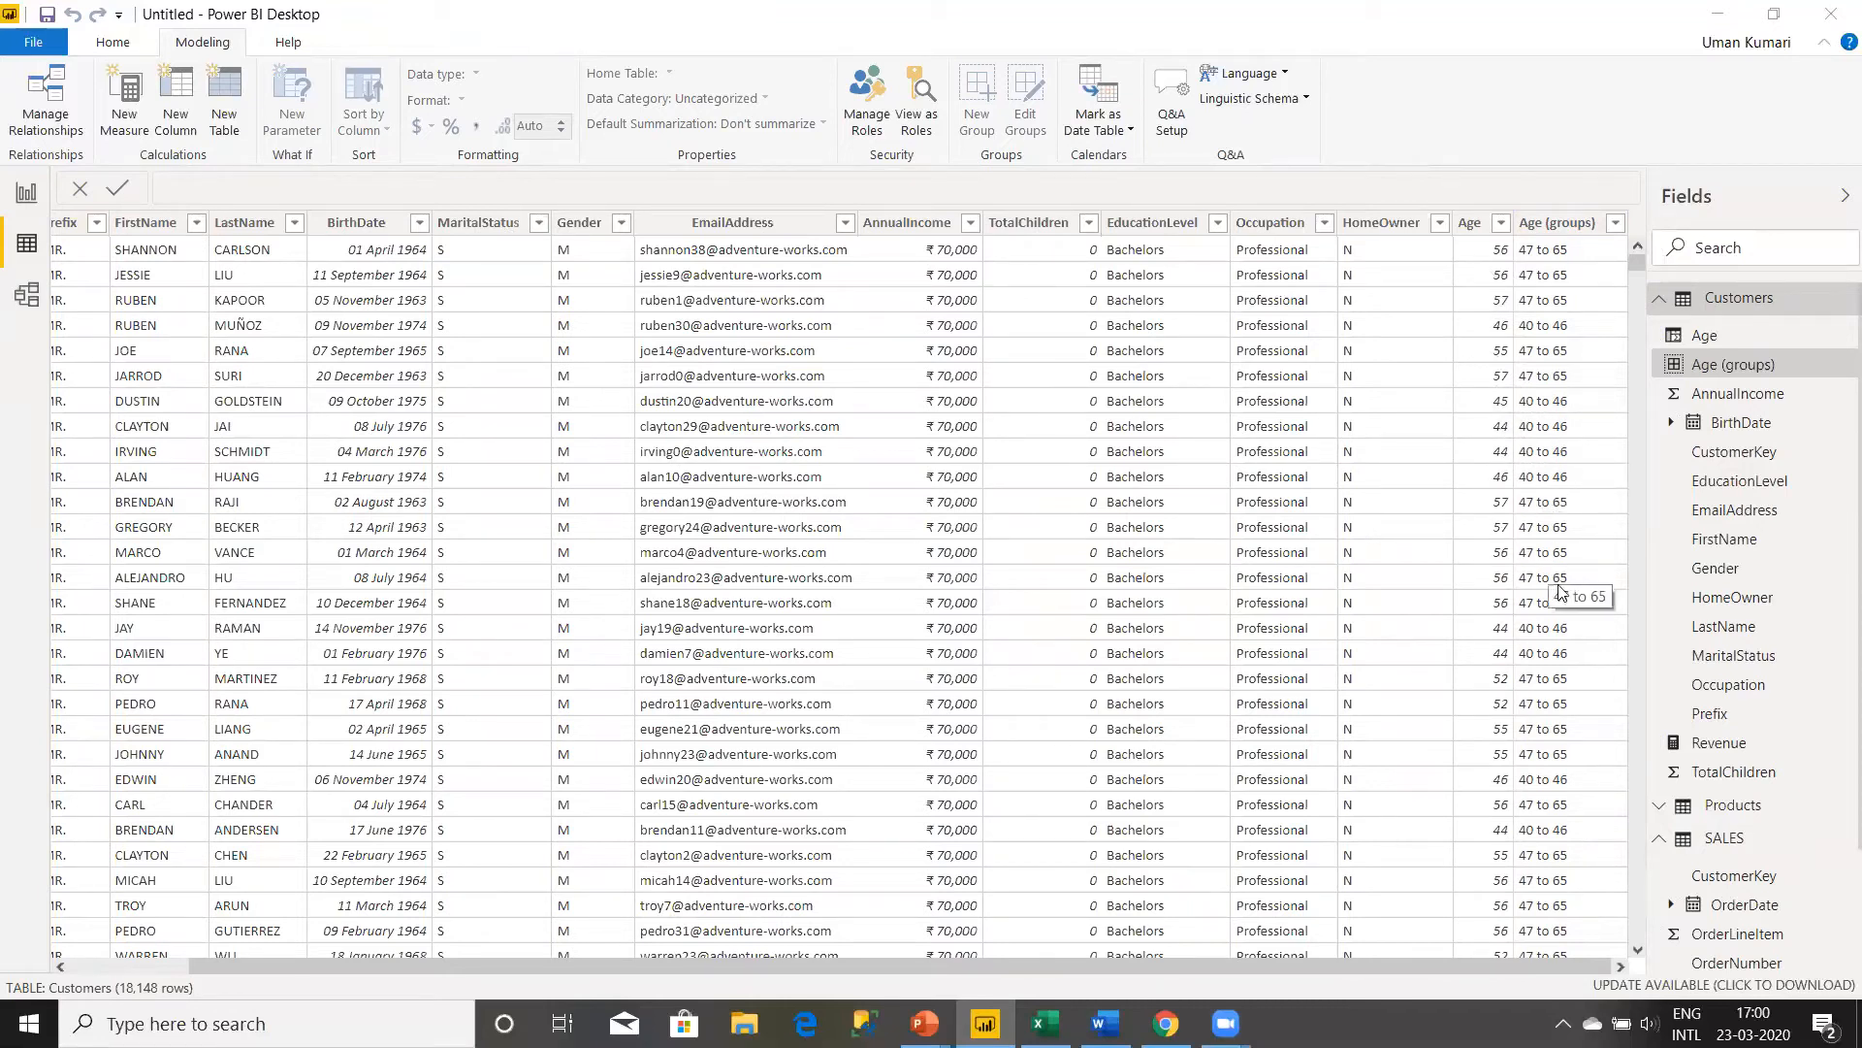
pyautogui.click(27, 193)
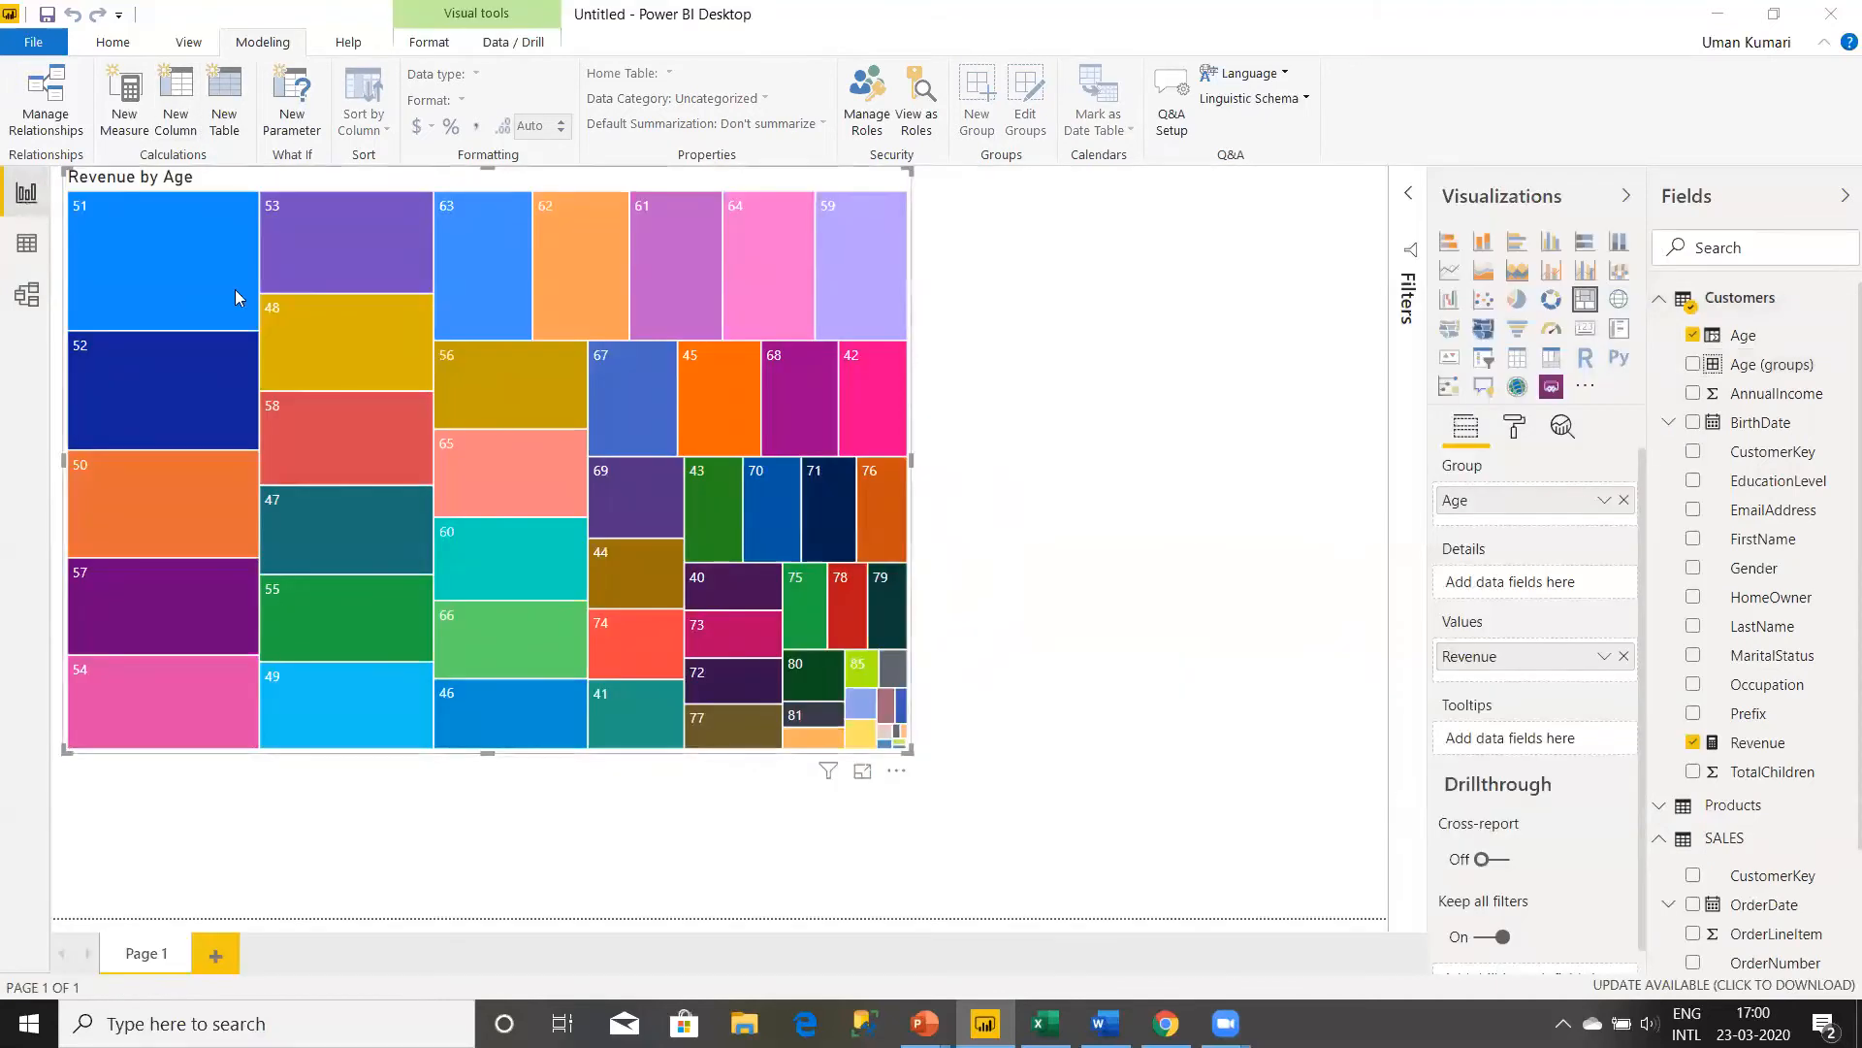
# - Replace Age with Age (groups) as the treemap's grouping field and widen the treemap slightly
pyautogui.click(161, 291)
pyautogui.click(161, 289)
pyautogui.click(1624, 501)
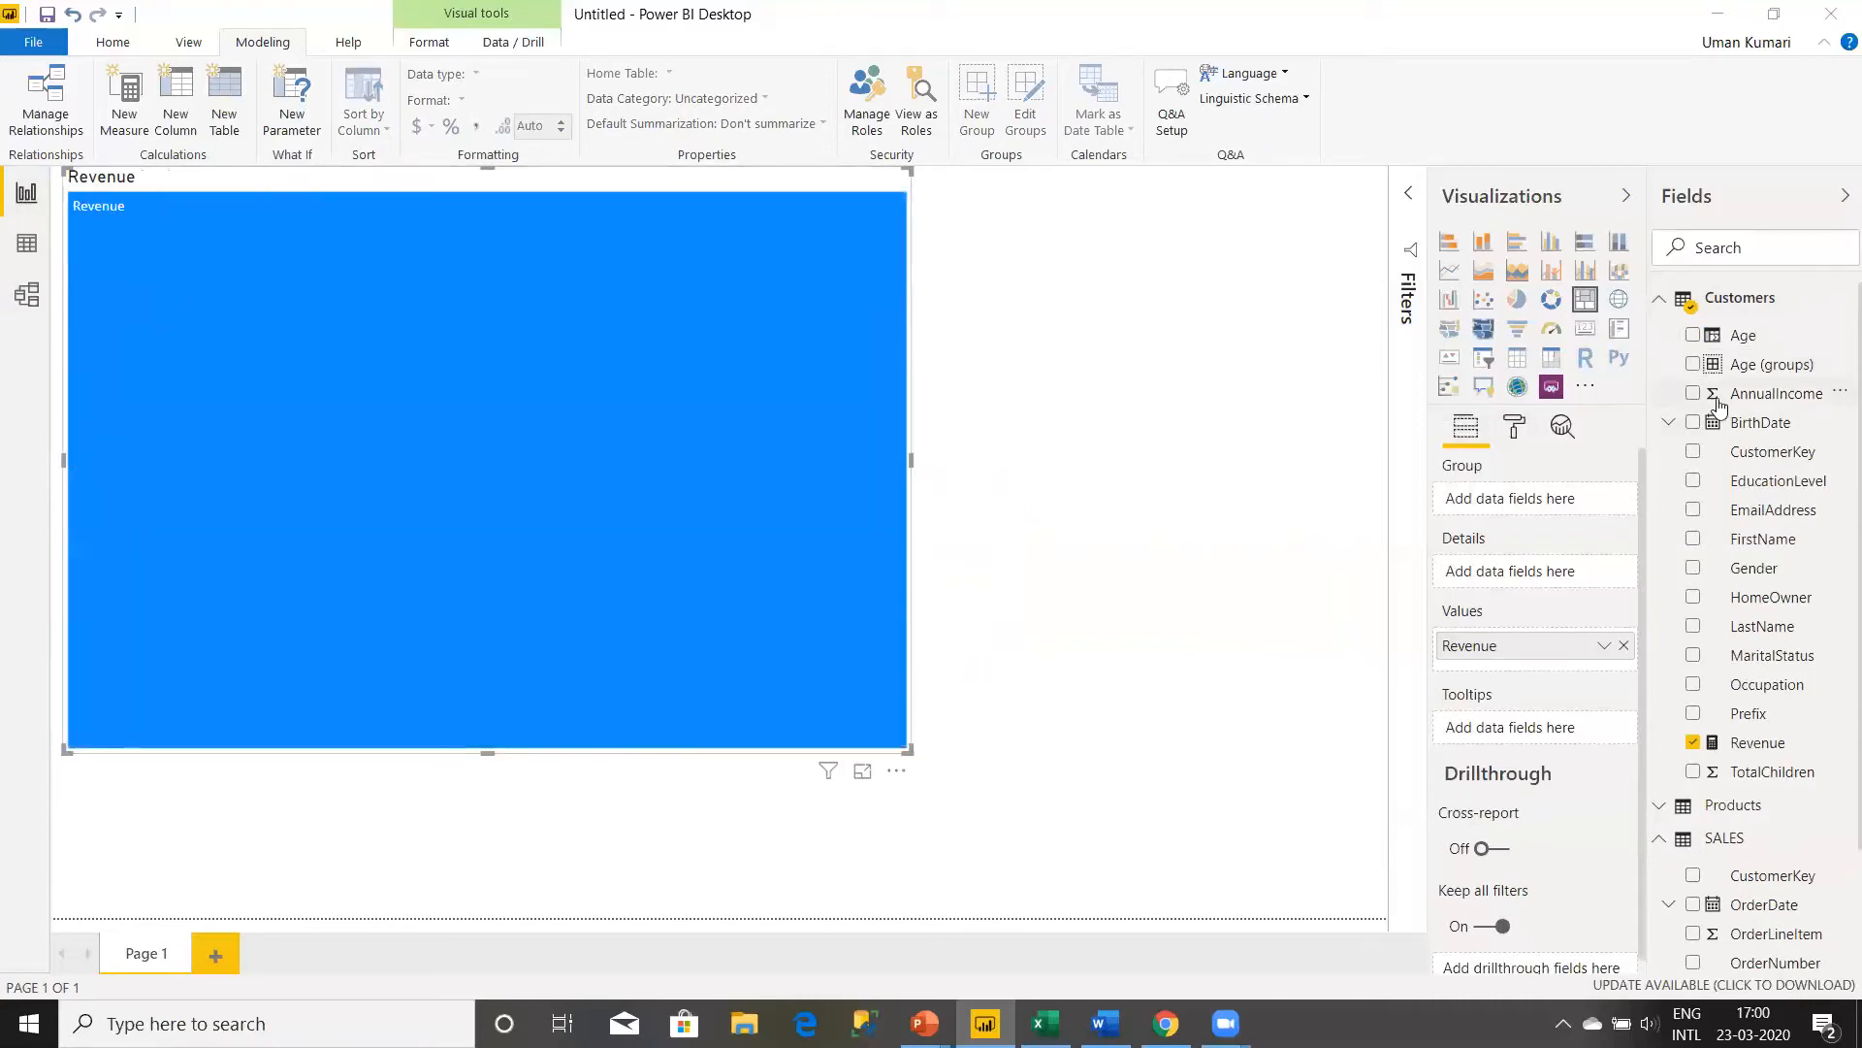
pyautogui.click(1693, 366)
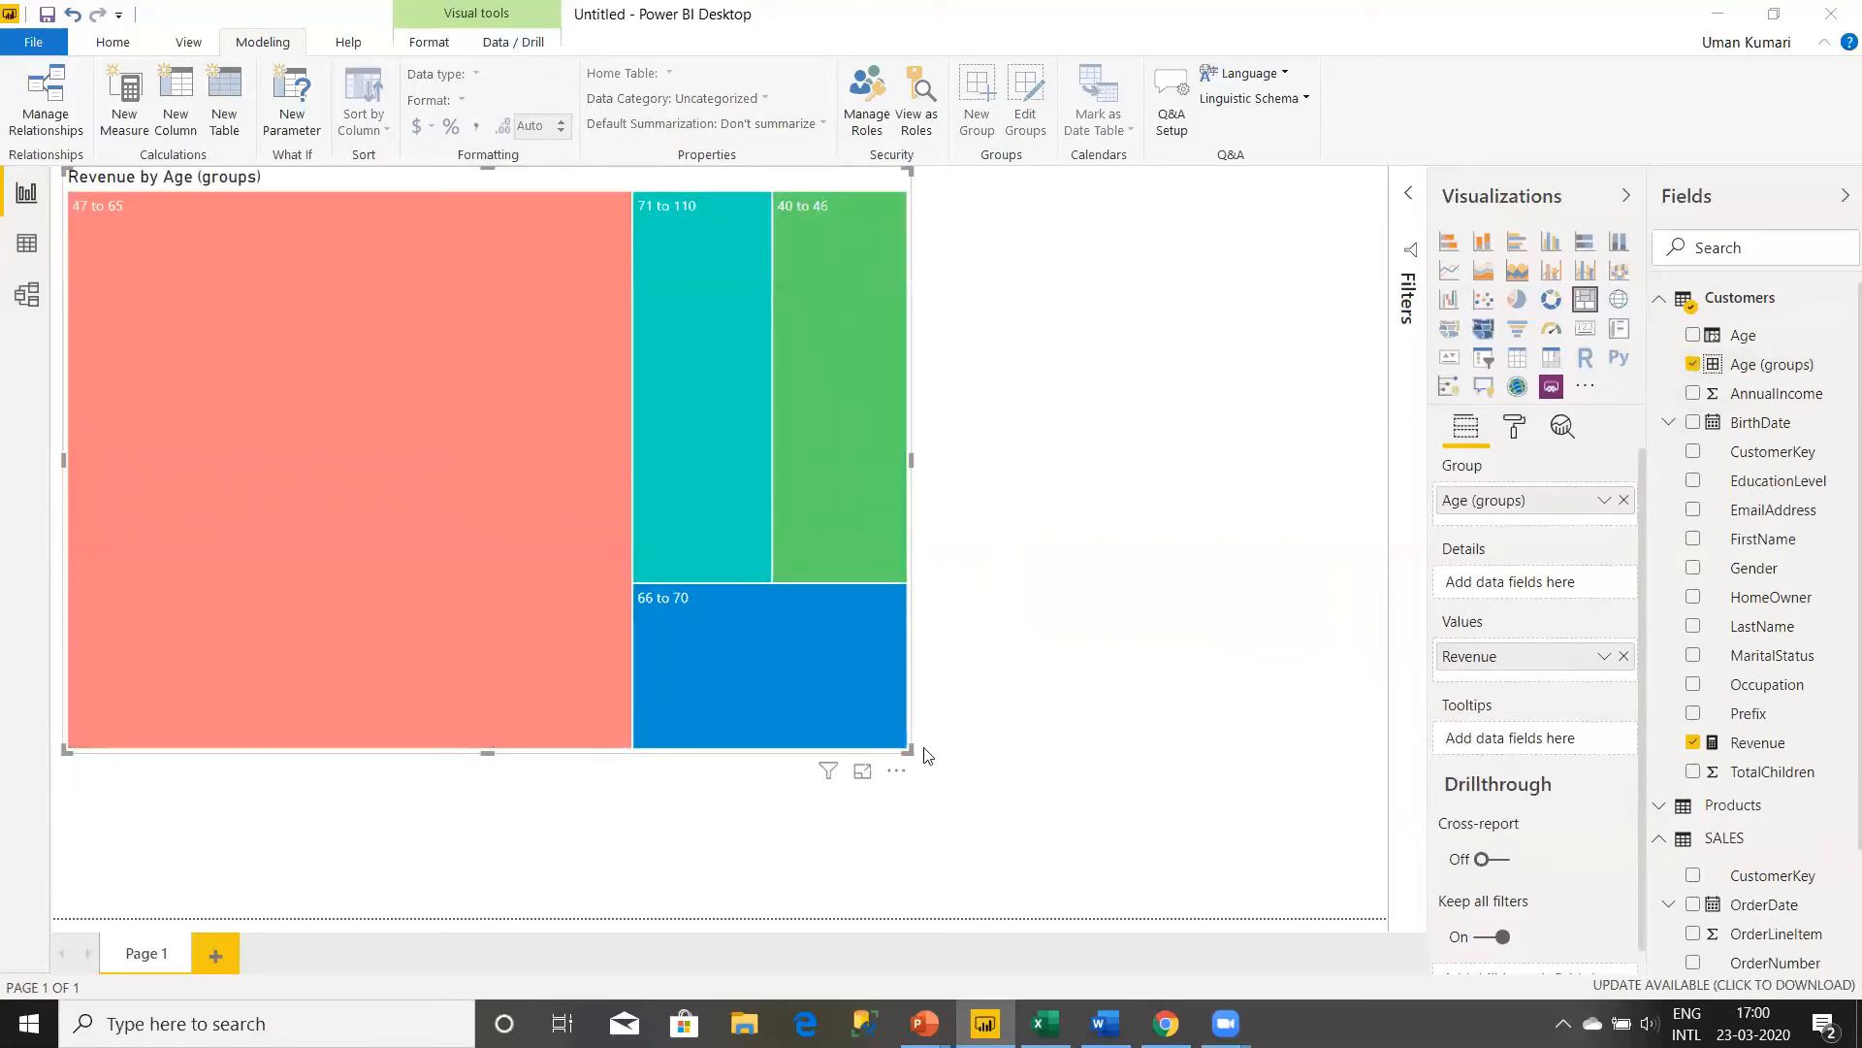
pyautogui.moveTo(905, 747); pyautogui.dragTo(999, 745)
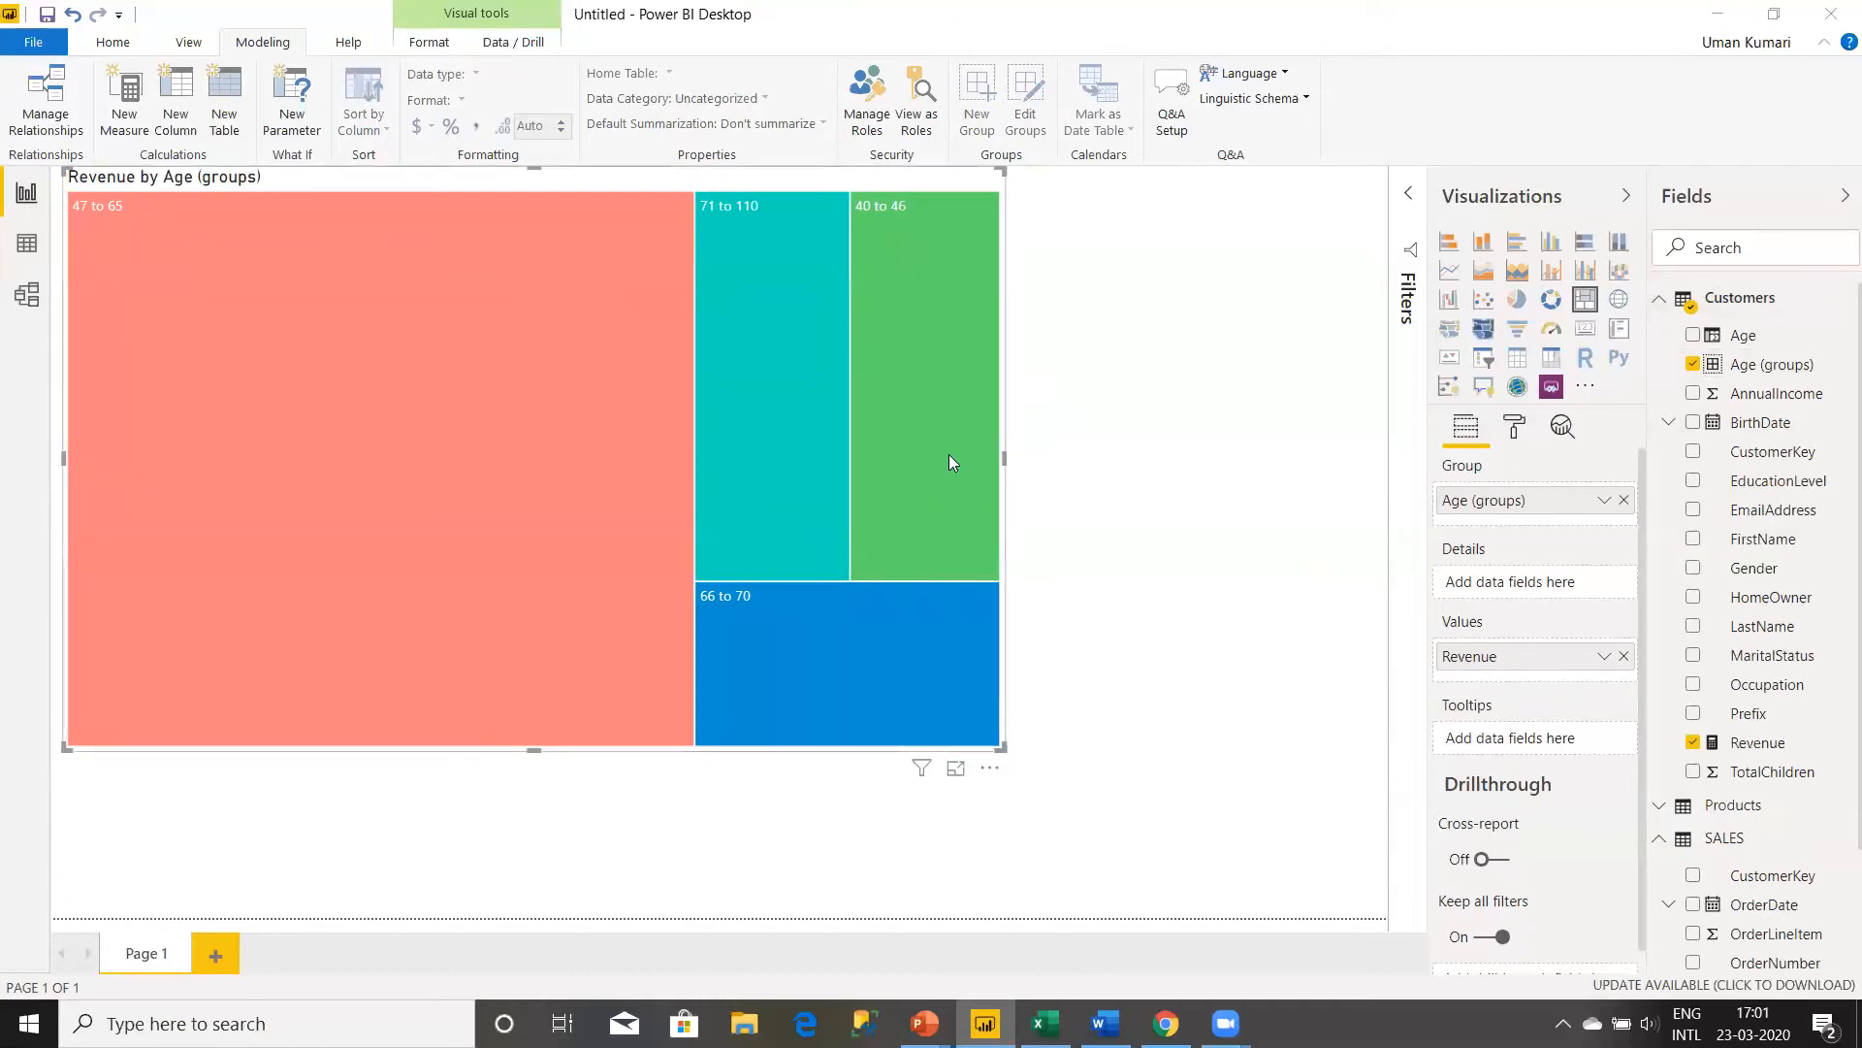
# - Turn on the treemap's data labels and set their text size to 13
pyautogui.moveTo(921, 236)
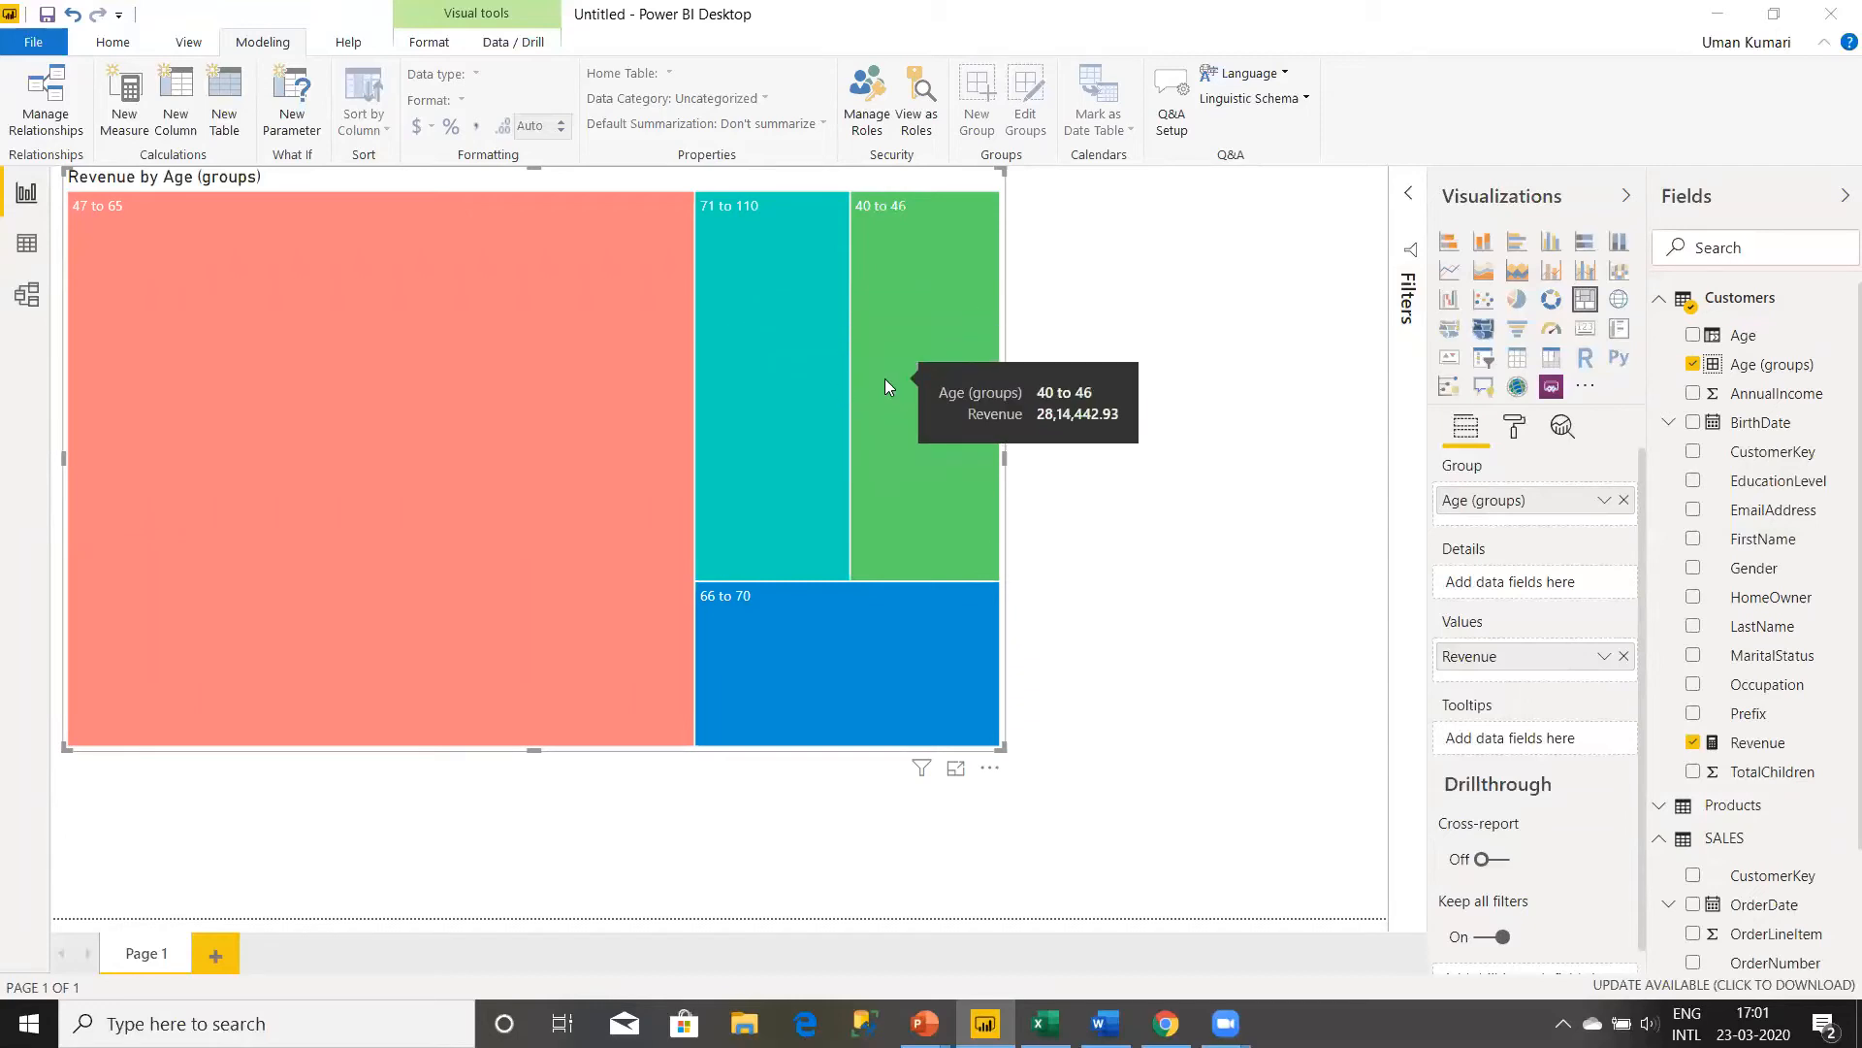
pyautogui.click(1515, 429)
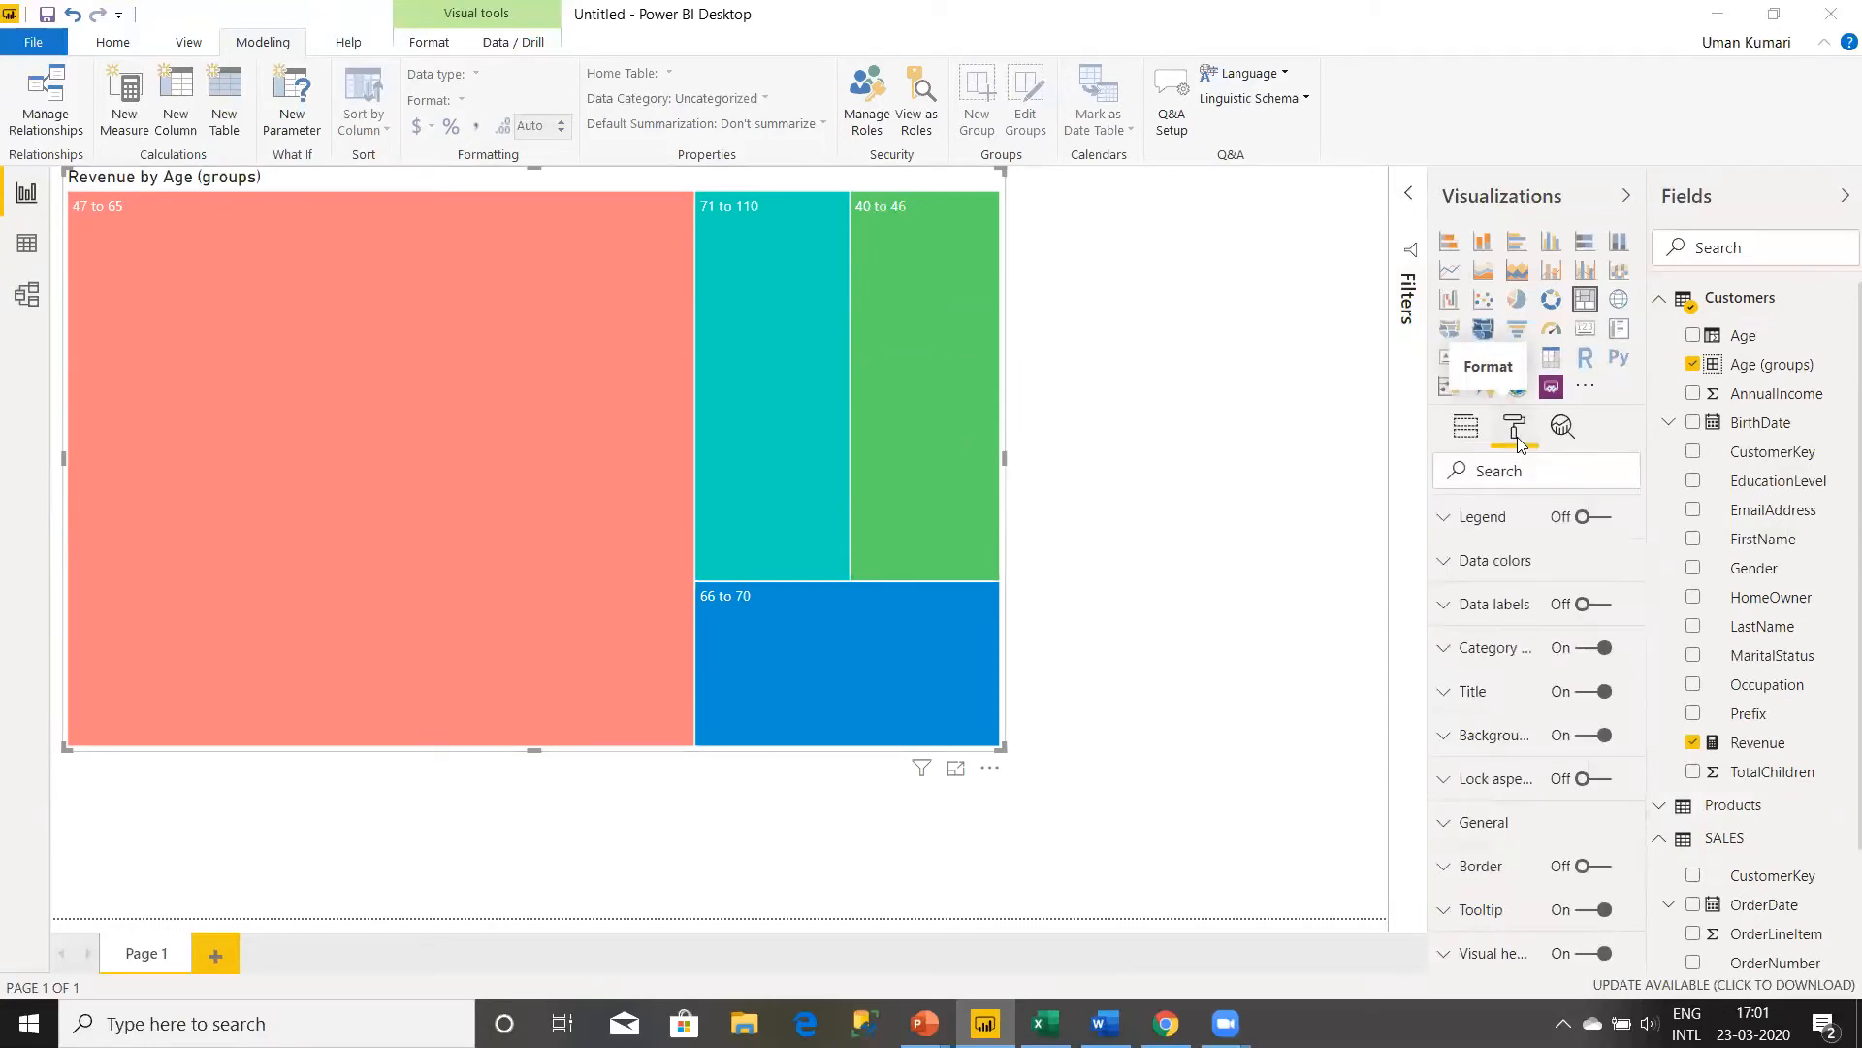
pyautogui.click(1502, 615)
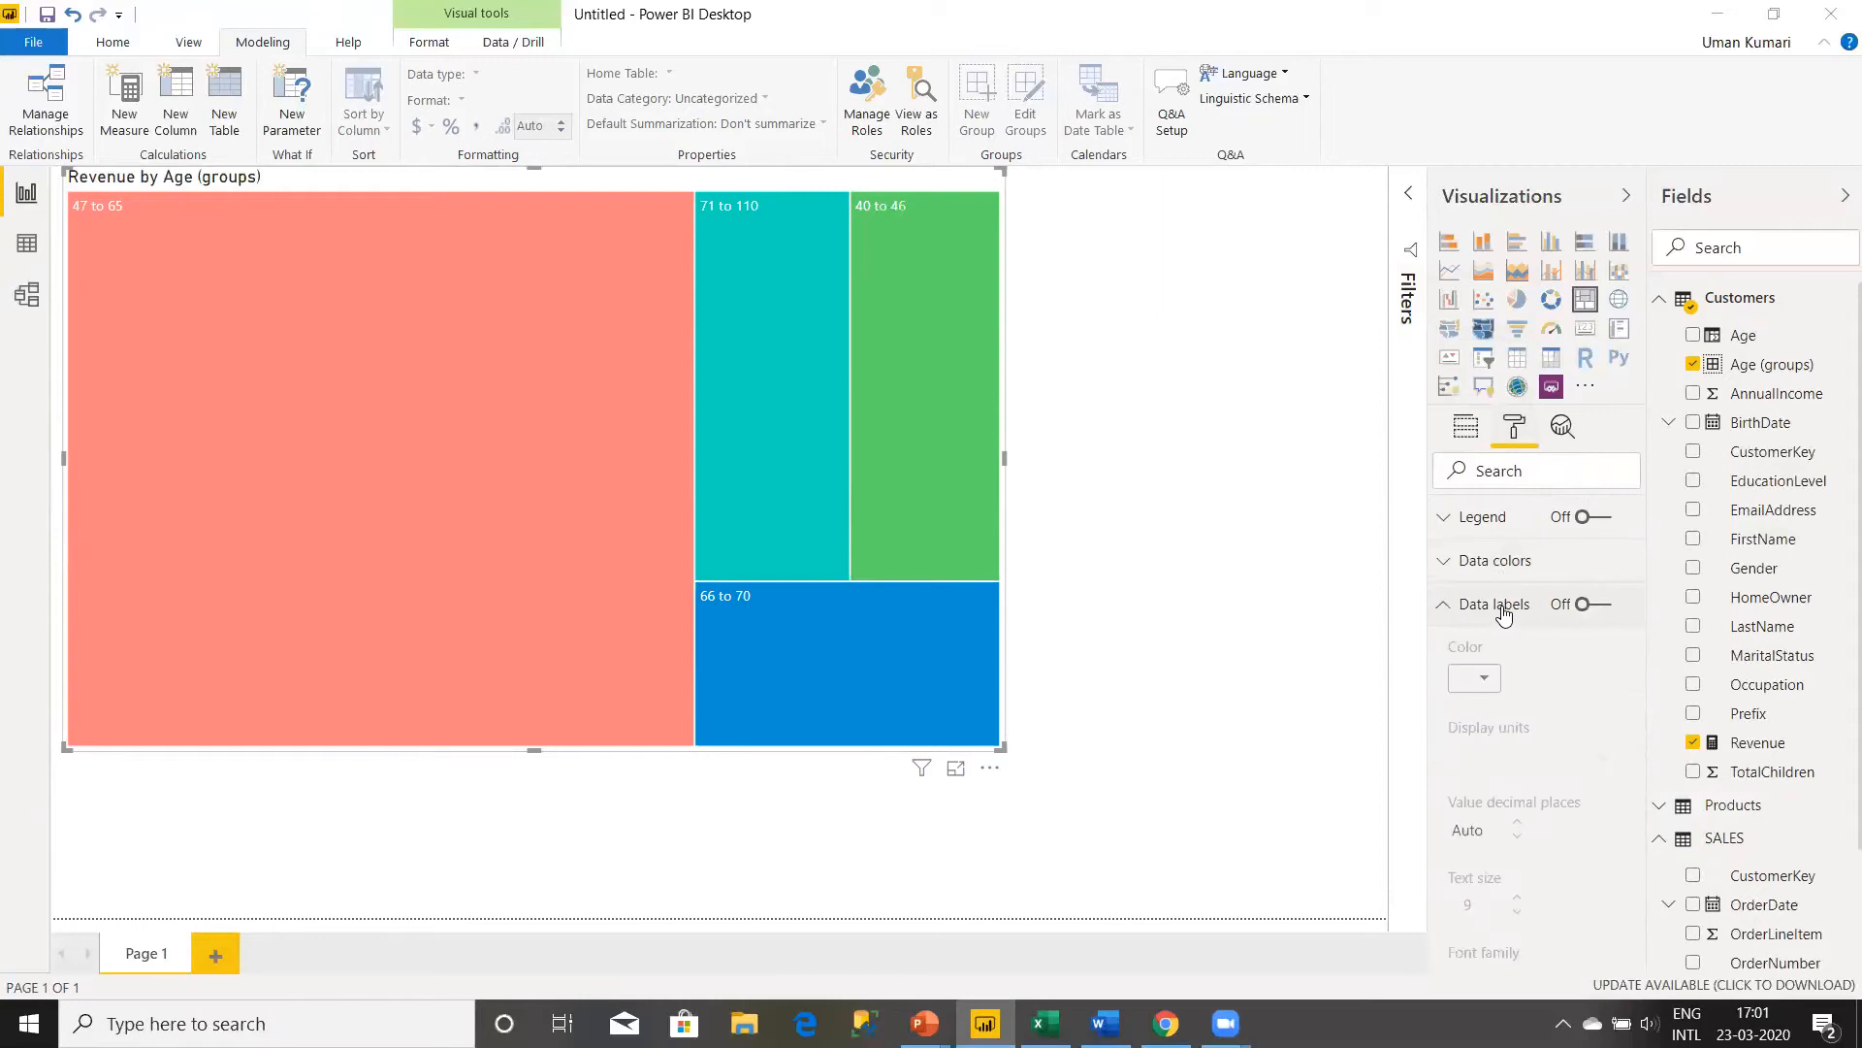
pyautogui.click(1596, 605)
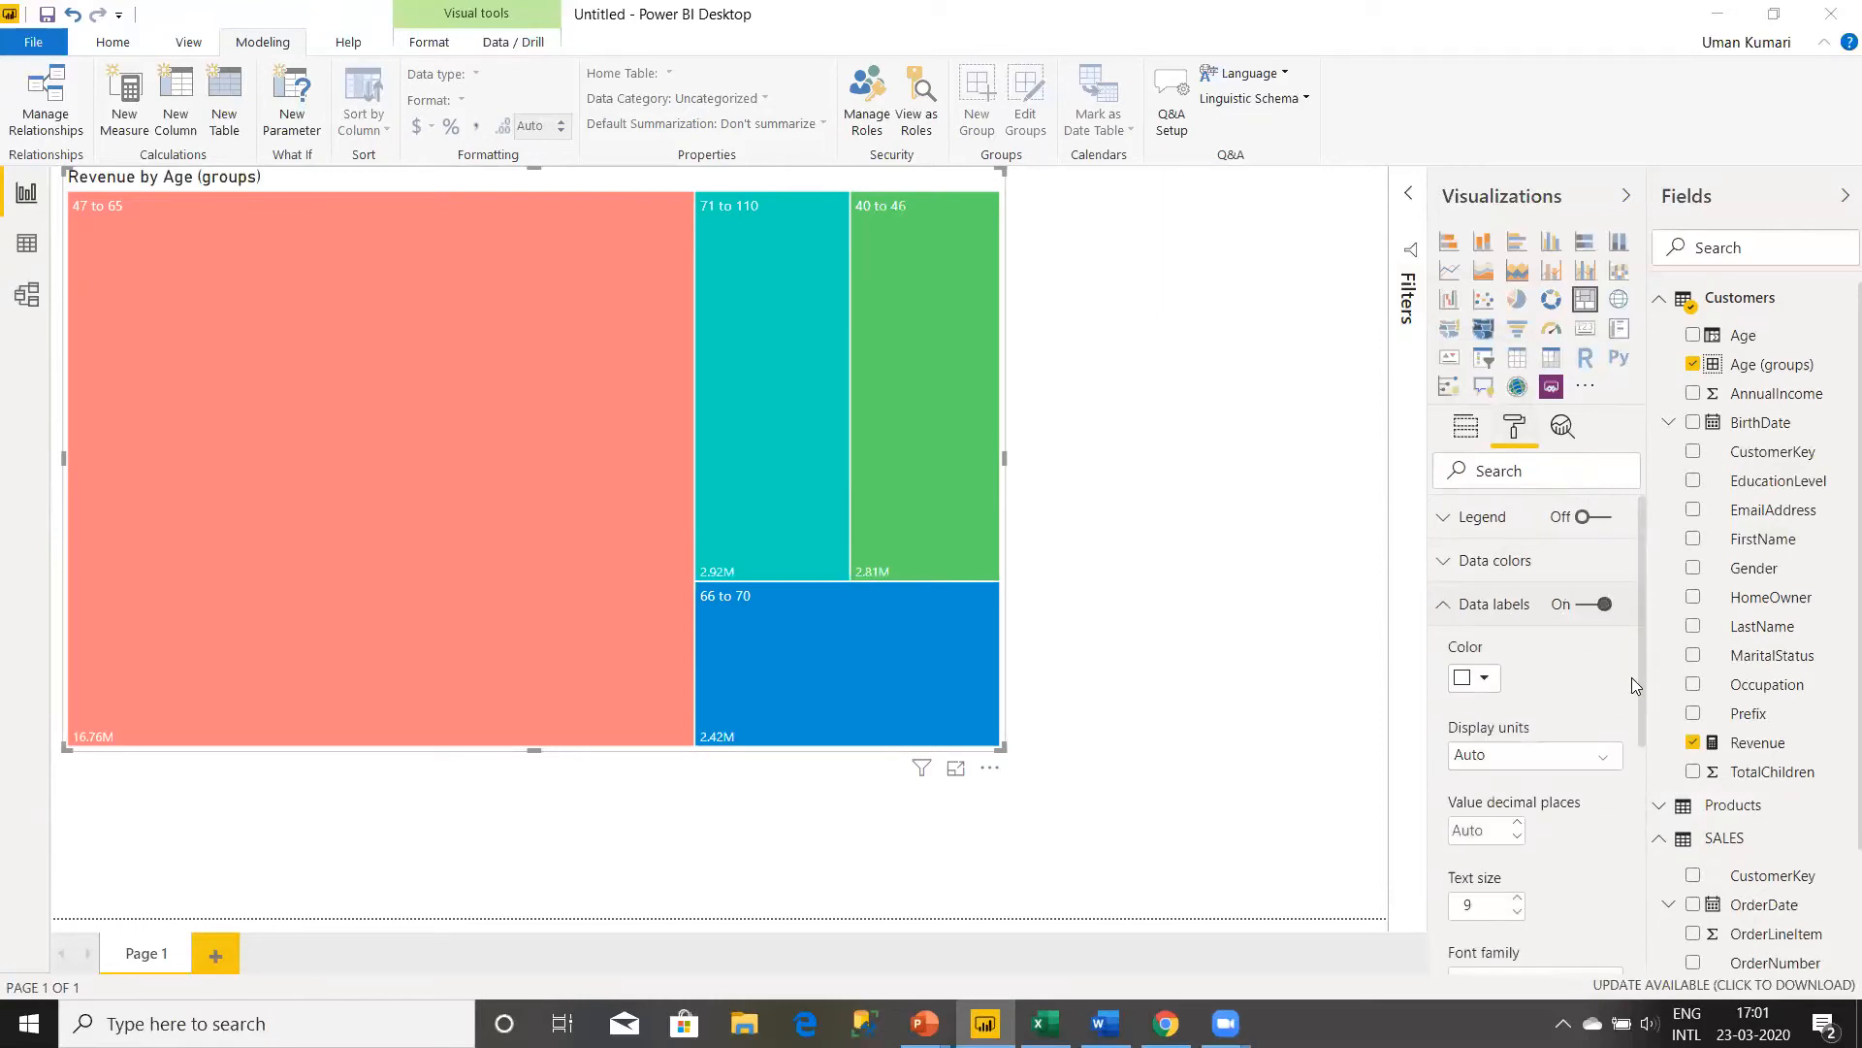
pyautogui.click(1517, 898)
pyautogui.click(1517, 899)
pyautogui.click(1517, 898)
pyautogui.click(1517, 898)
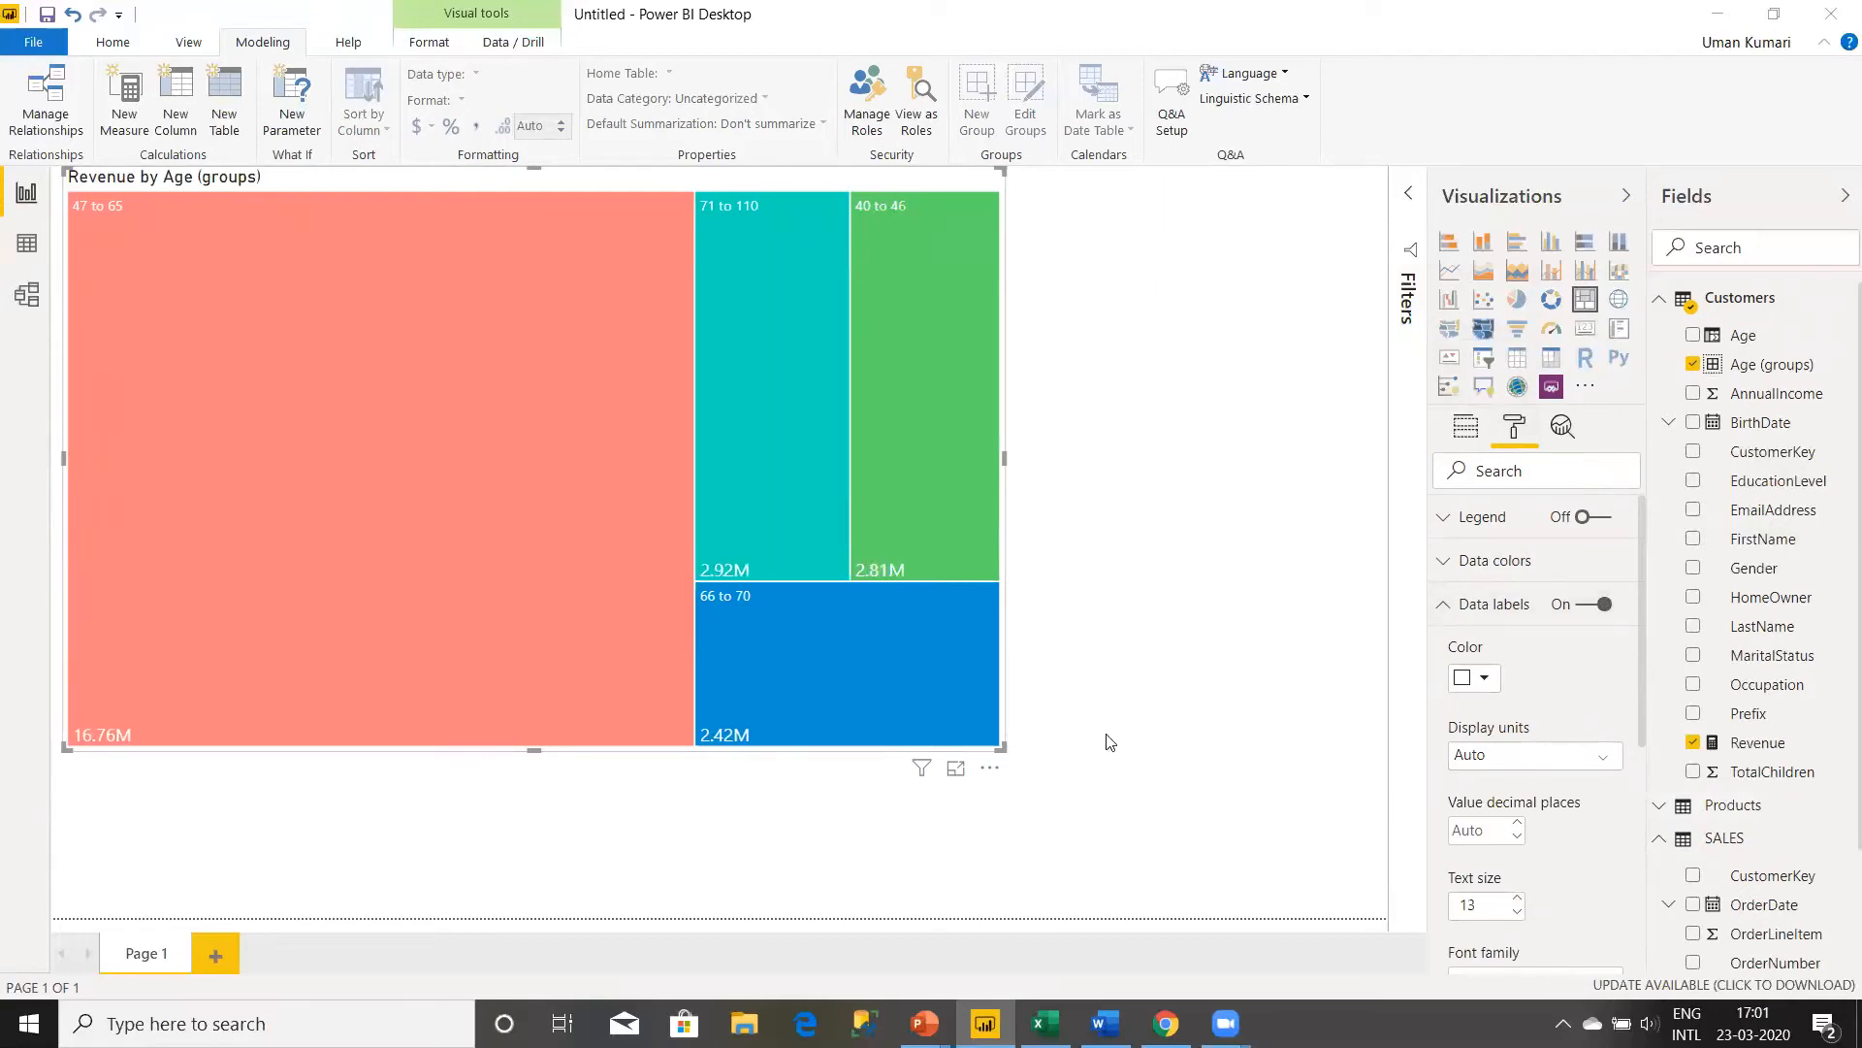
# - Inspect the revenue details of the "71 to 110" and "40 to 46" age groups in the treemap
pyautogui.moveTo(769, 571)
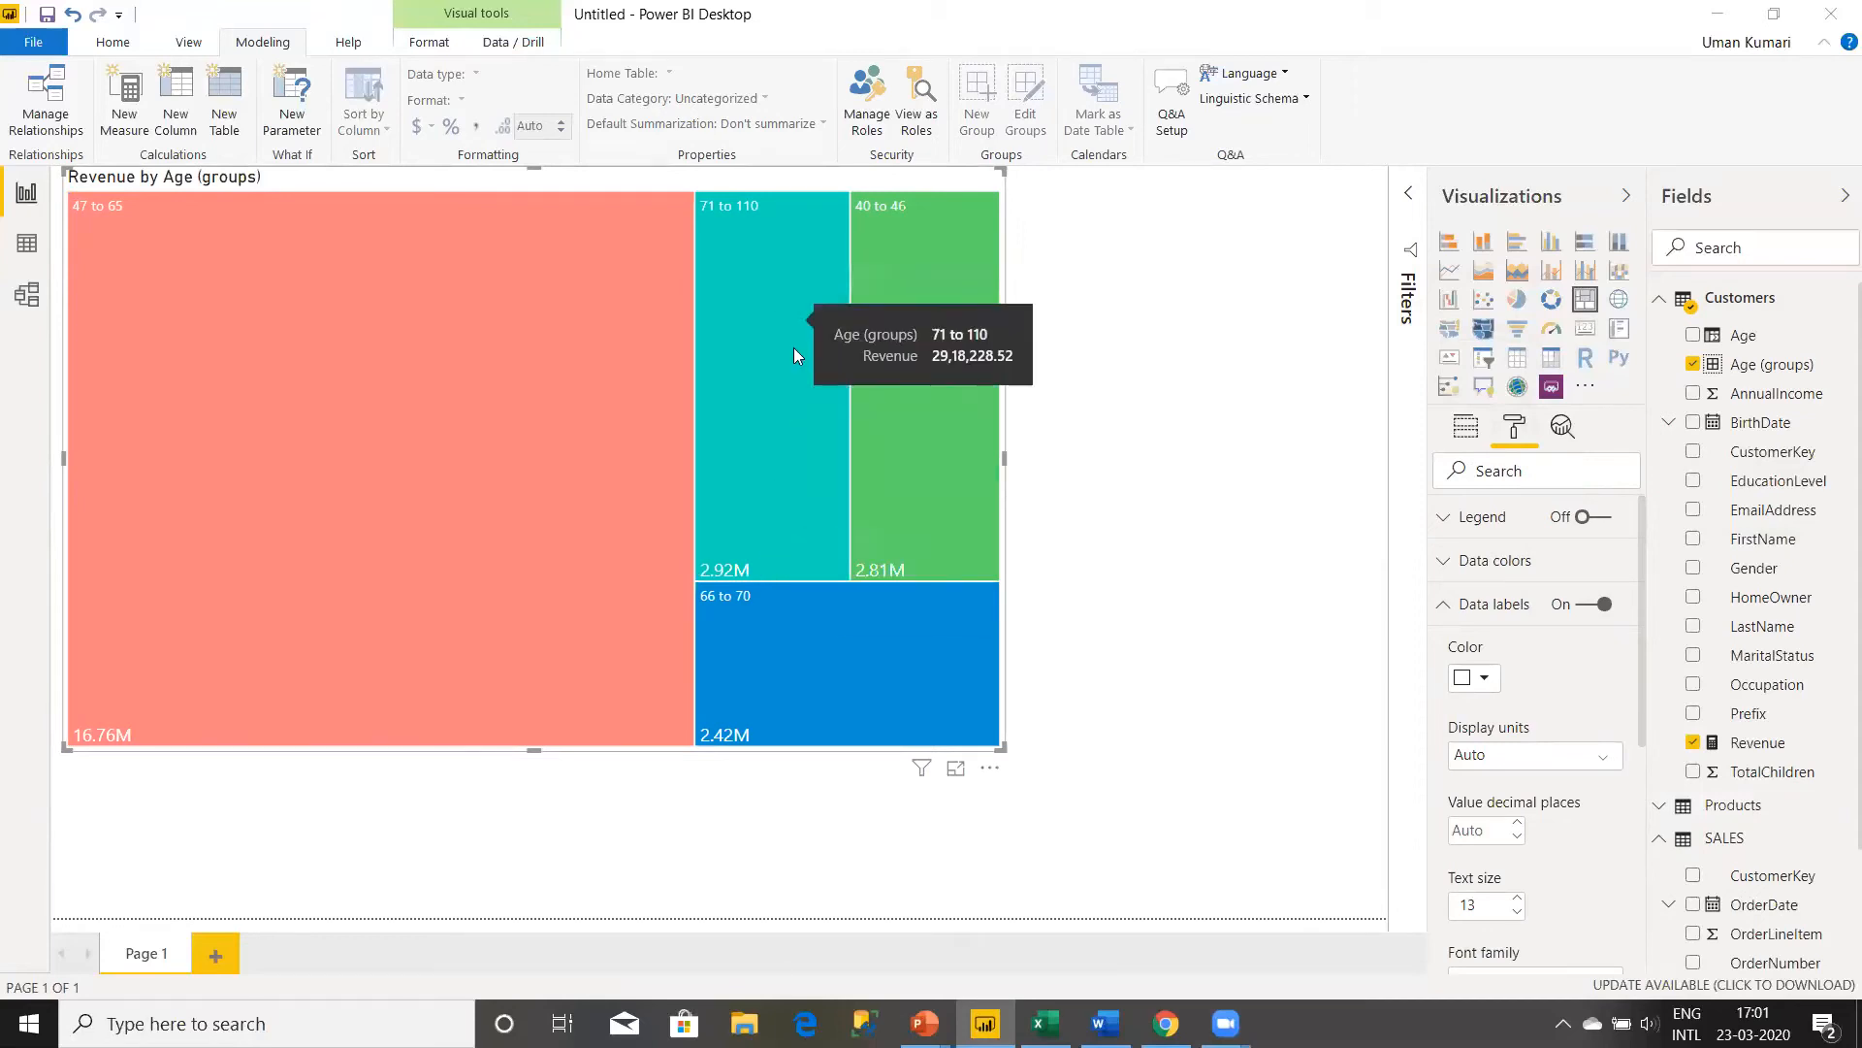
pyautogui.moveTo(932, 311)
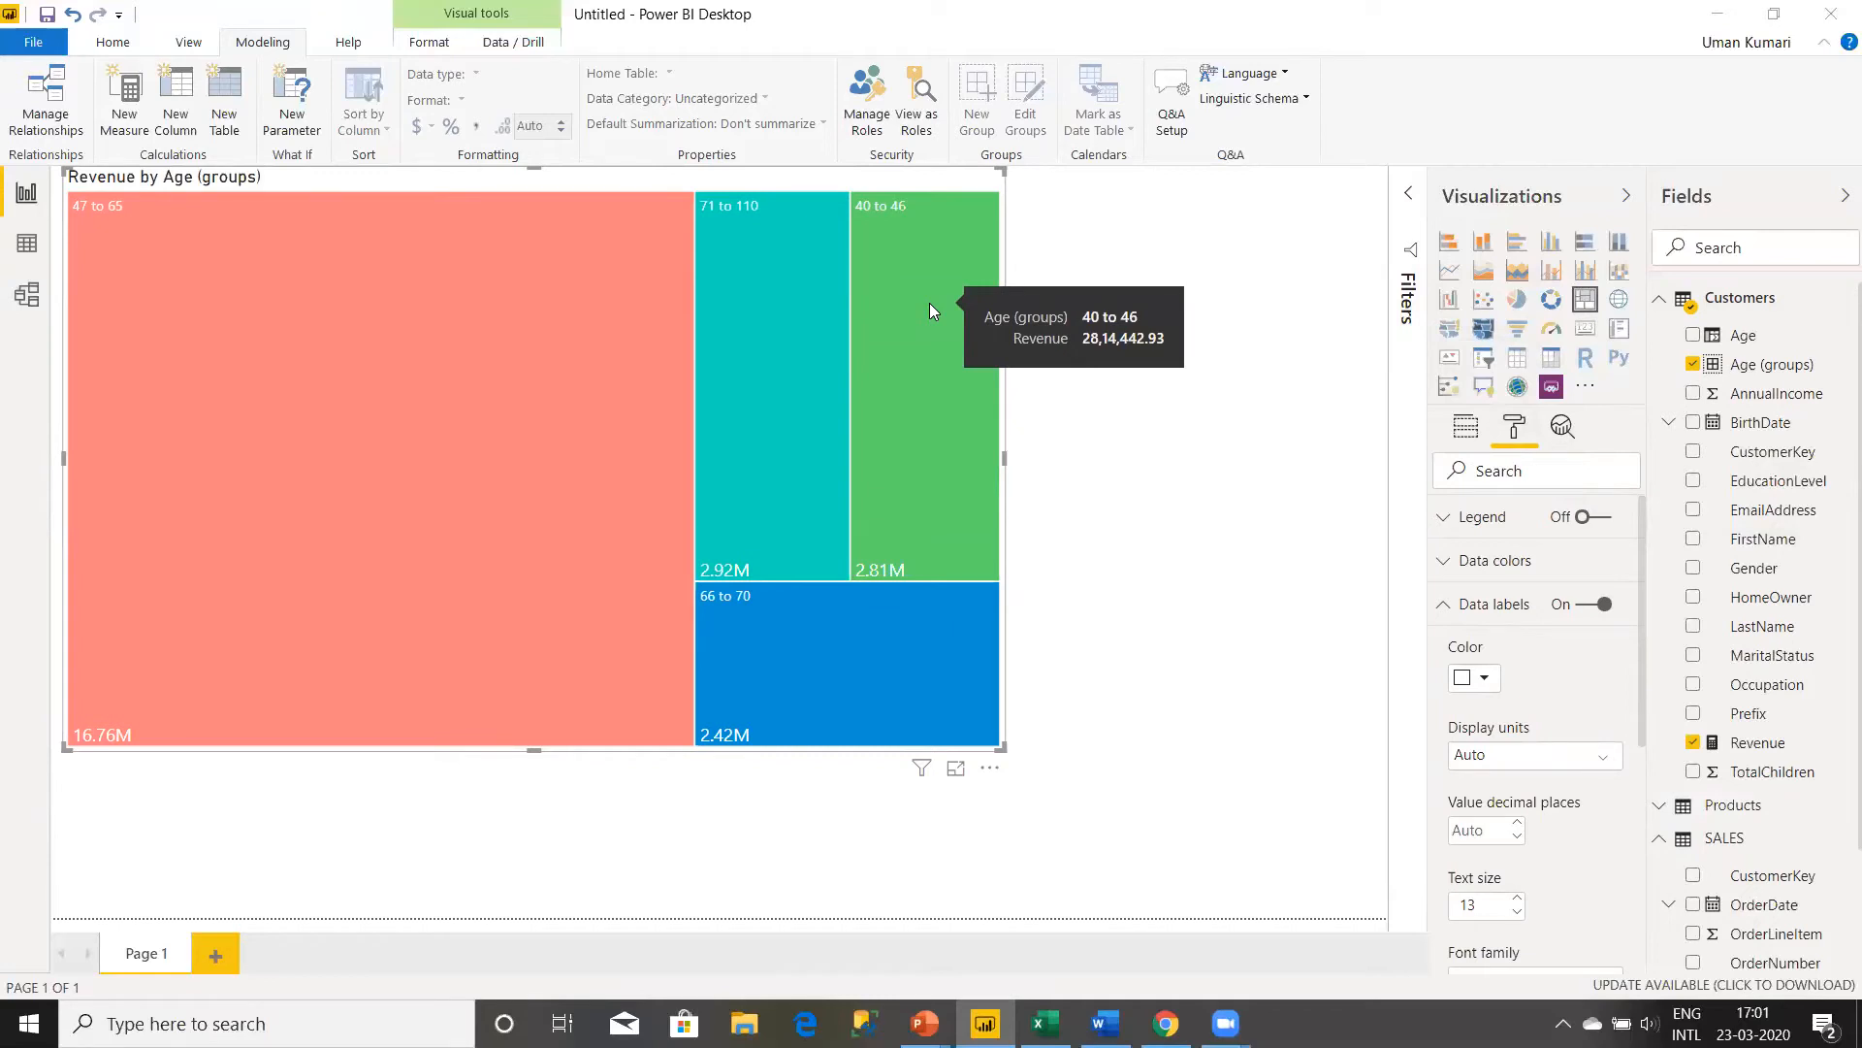
# - Edit the Age (groups) field, moving age 66 out of the "66 to 70" group and into the "47 to 65" group
pyautogui.click(1079, 429)
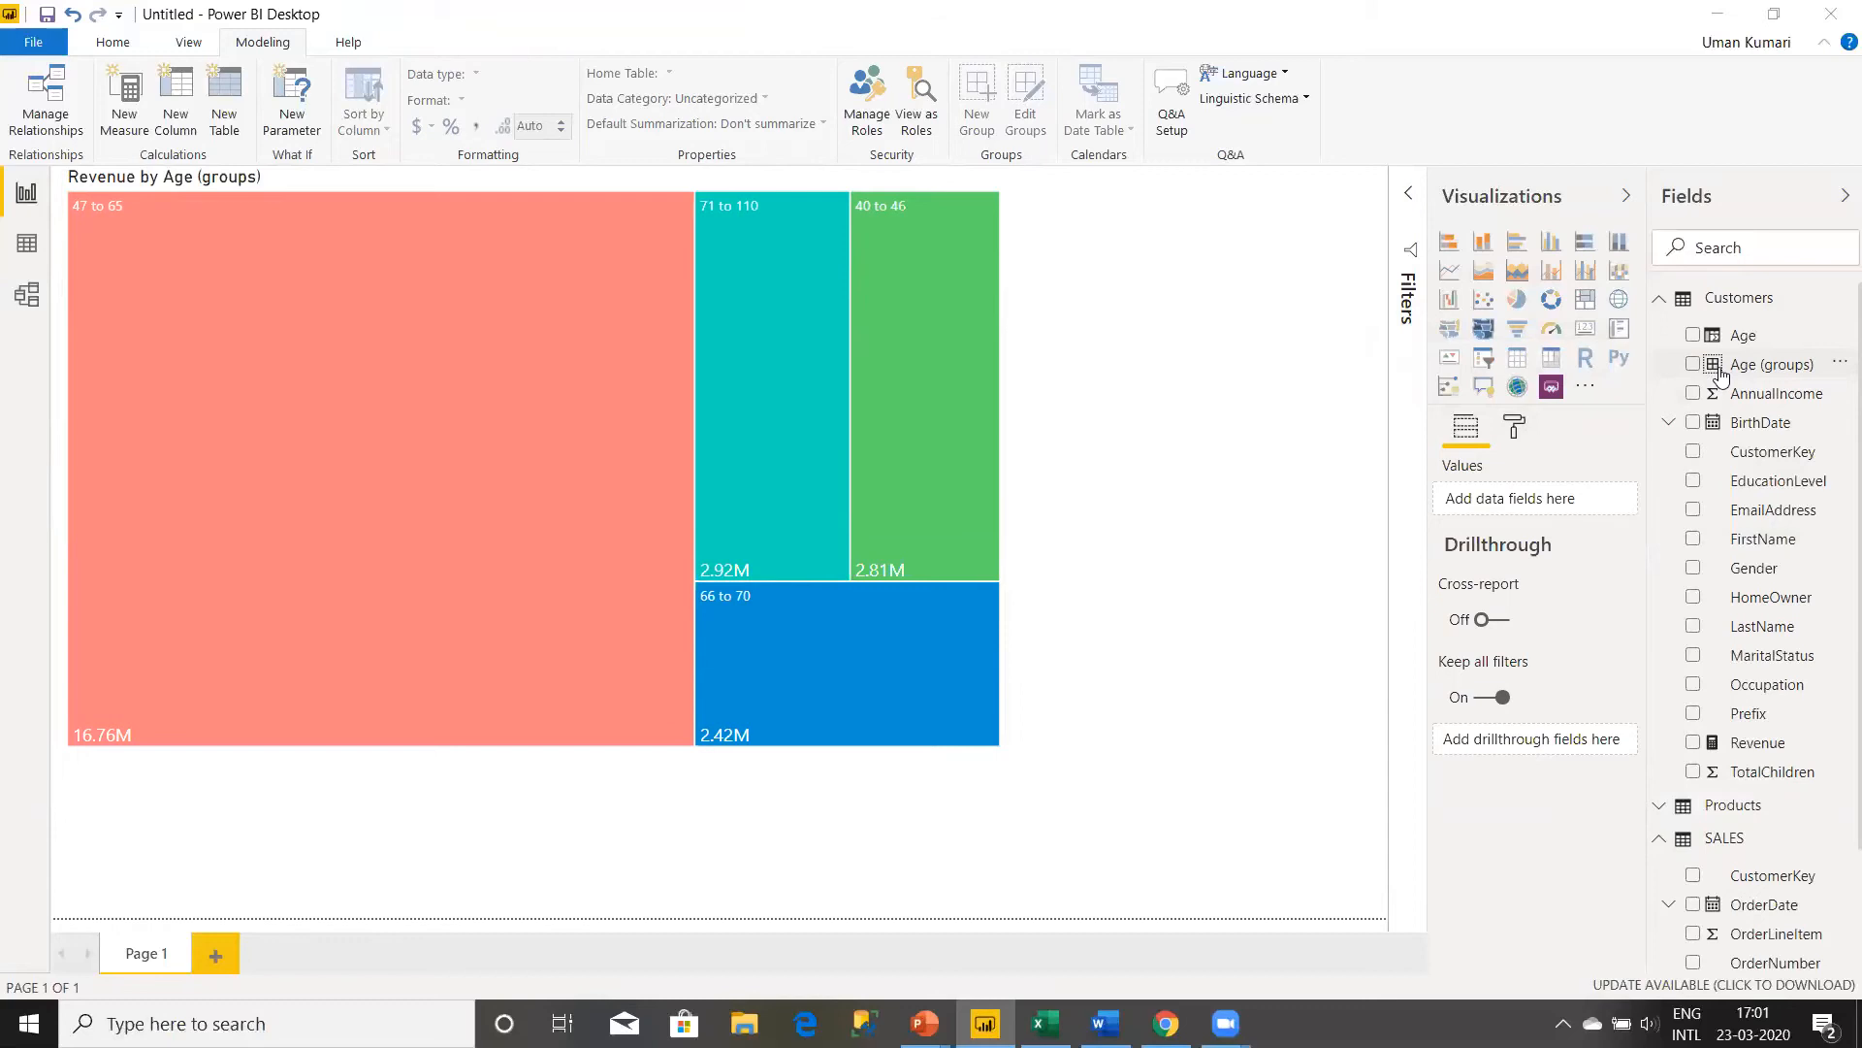
pyautogui.rightClick(1806, 373)
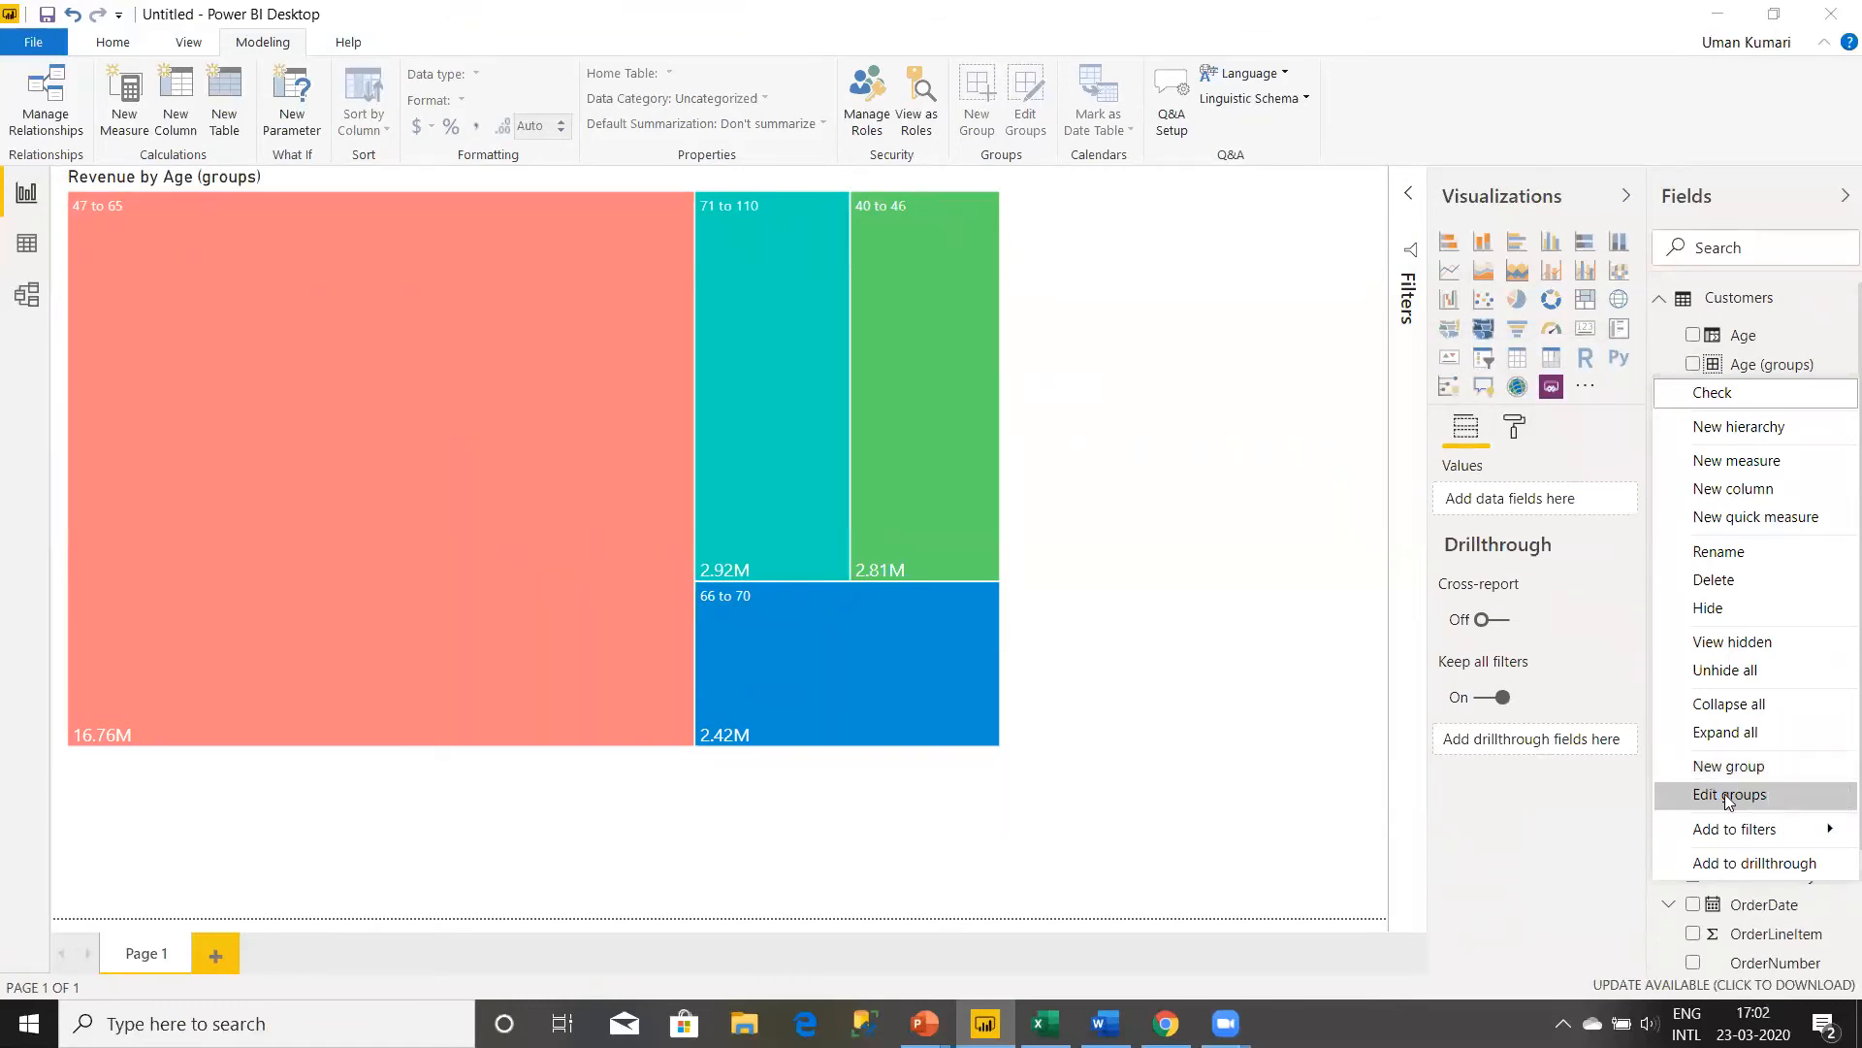
pyautogui.click(1790, 798)
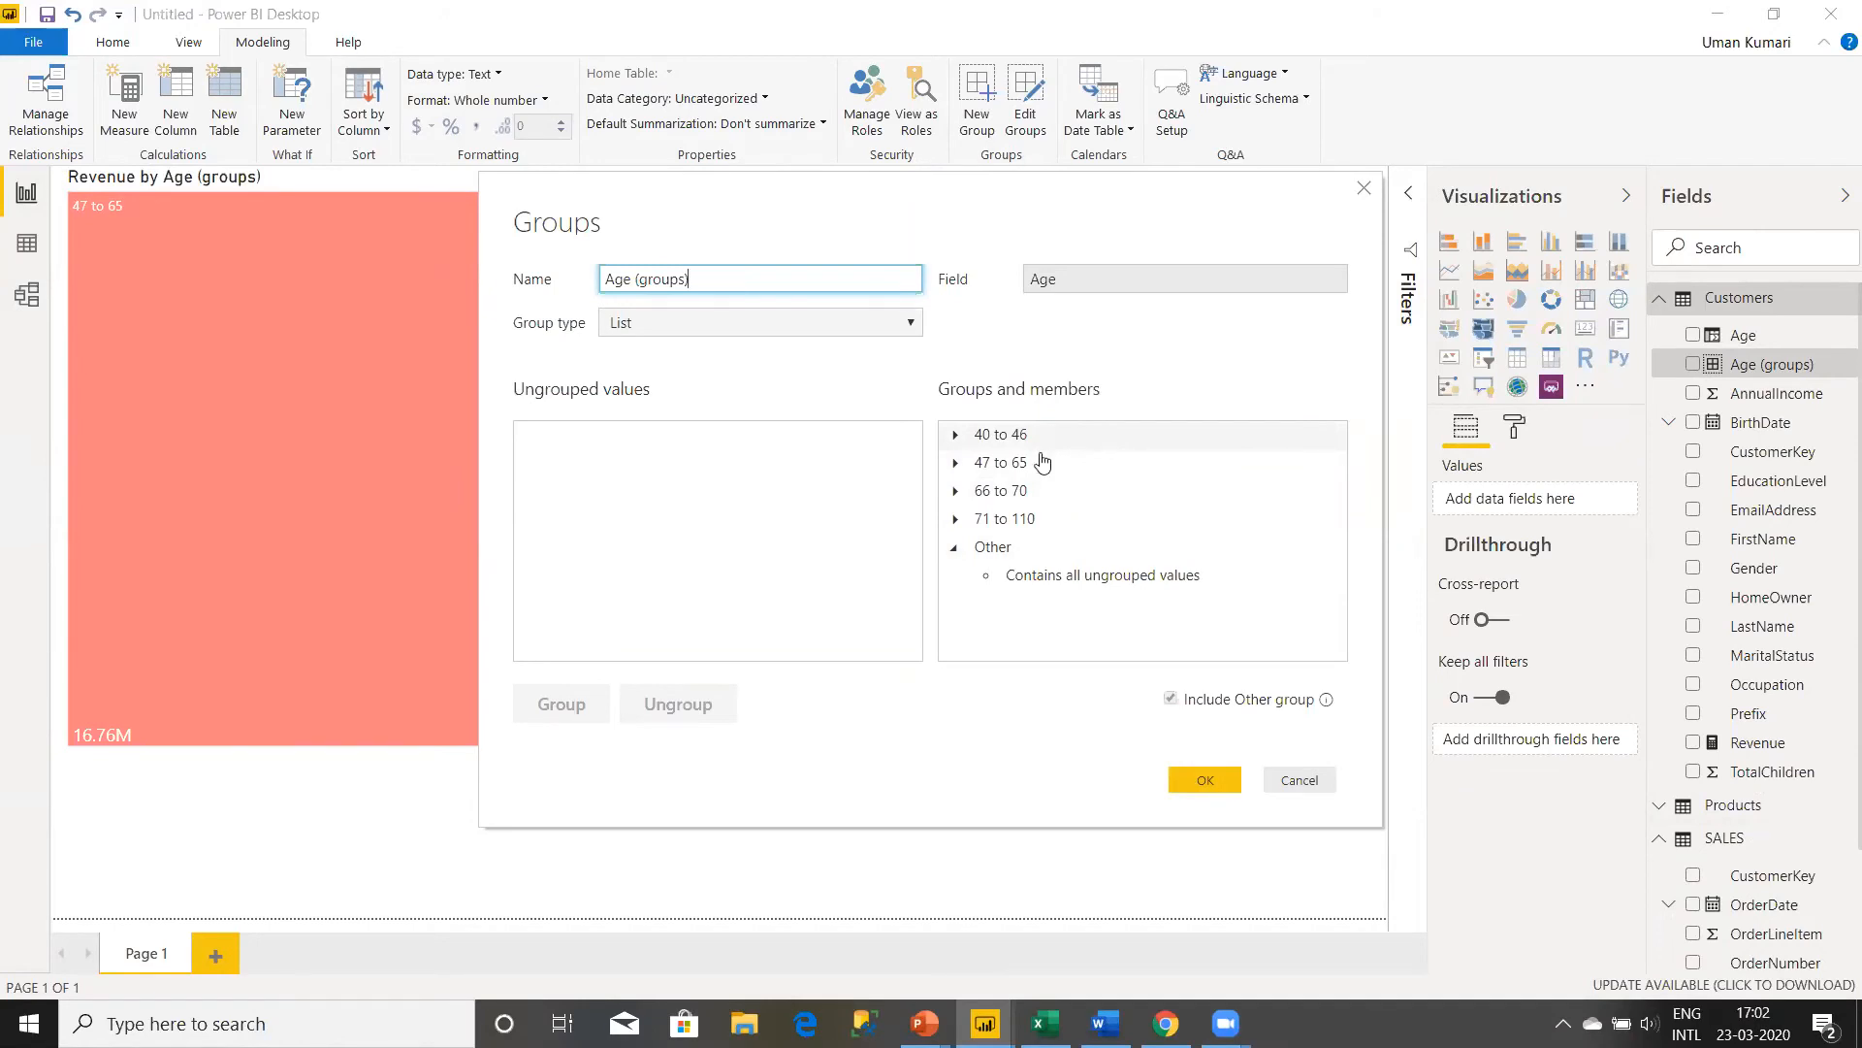
pyautogui.click(957, 492)
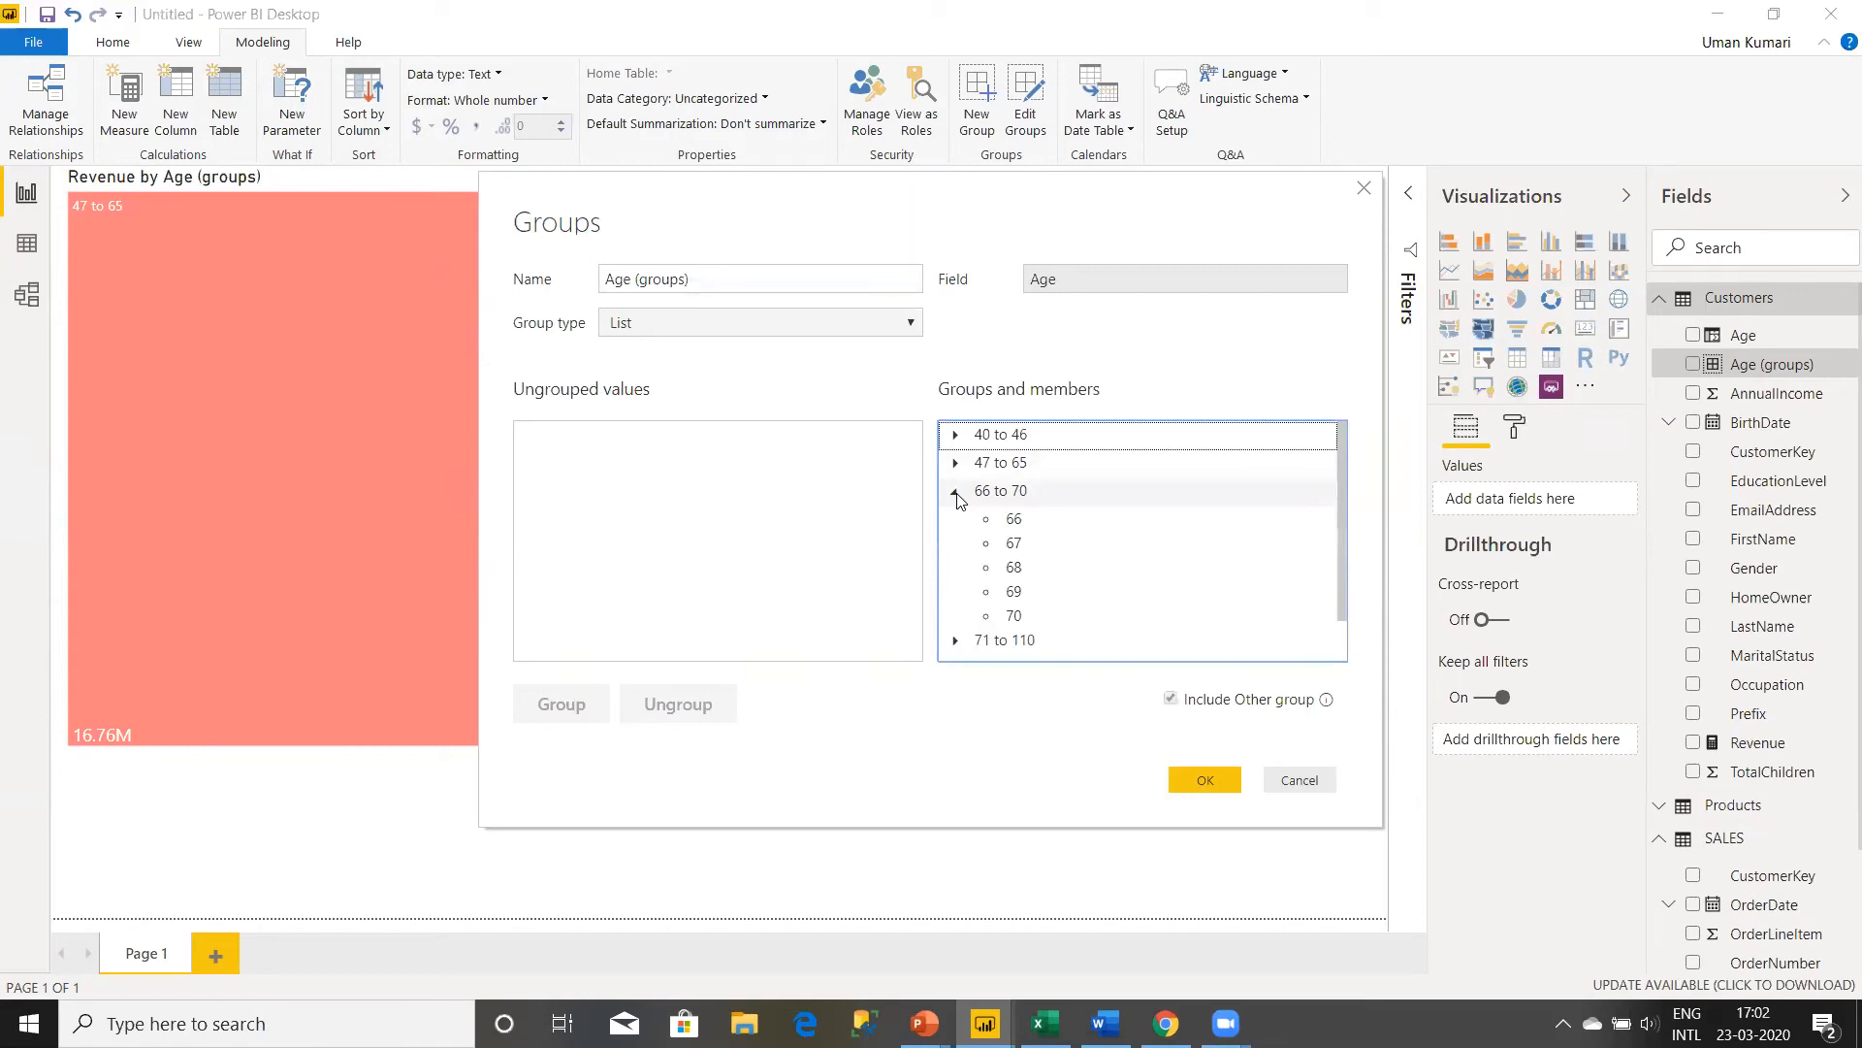
pyautogui.click(1029, 525)
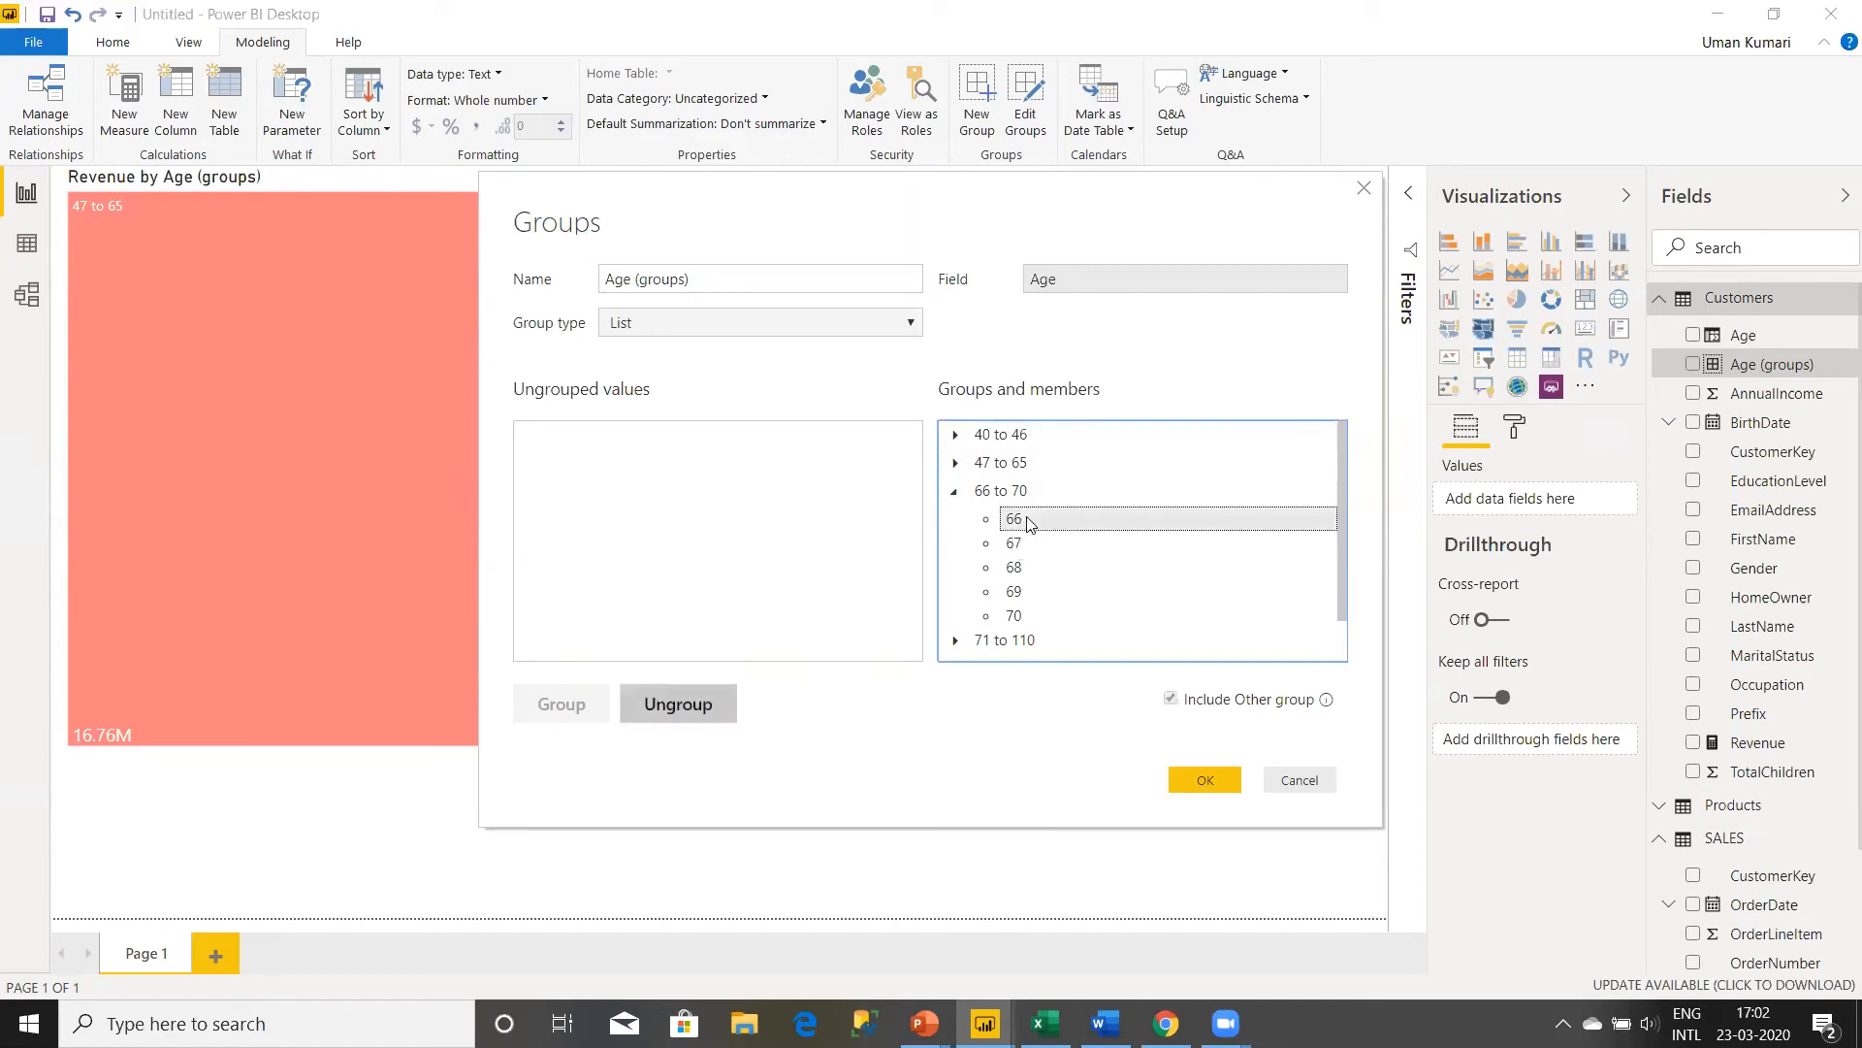
pyautogui.click(678, 706)
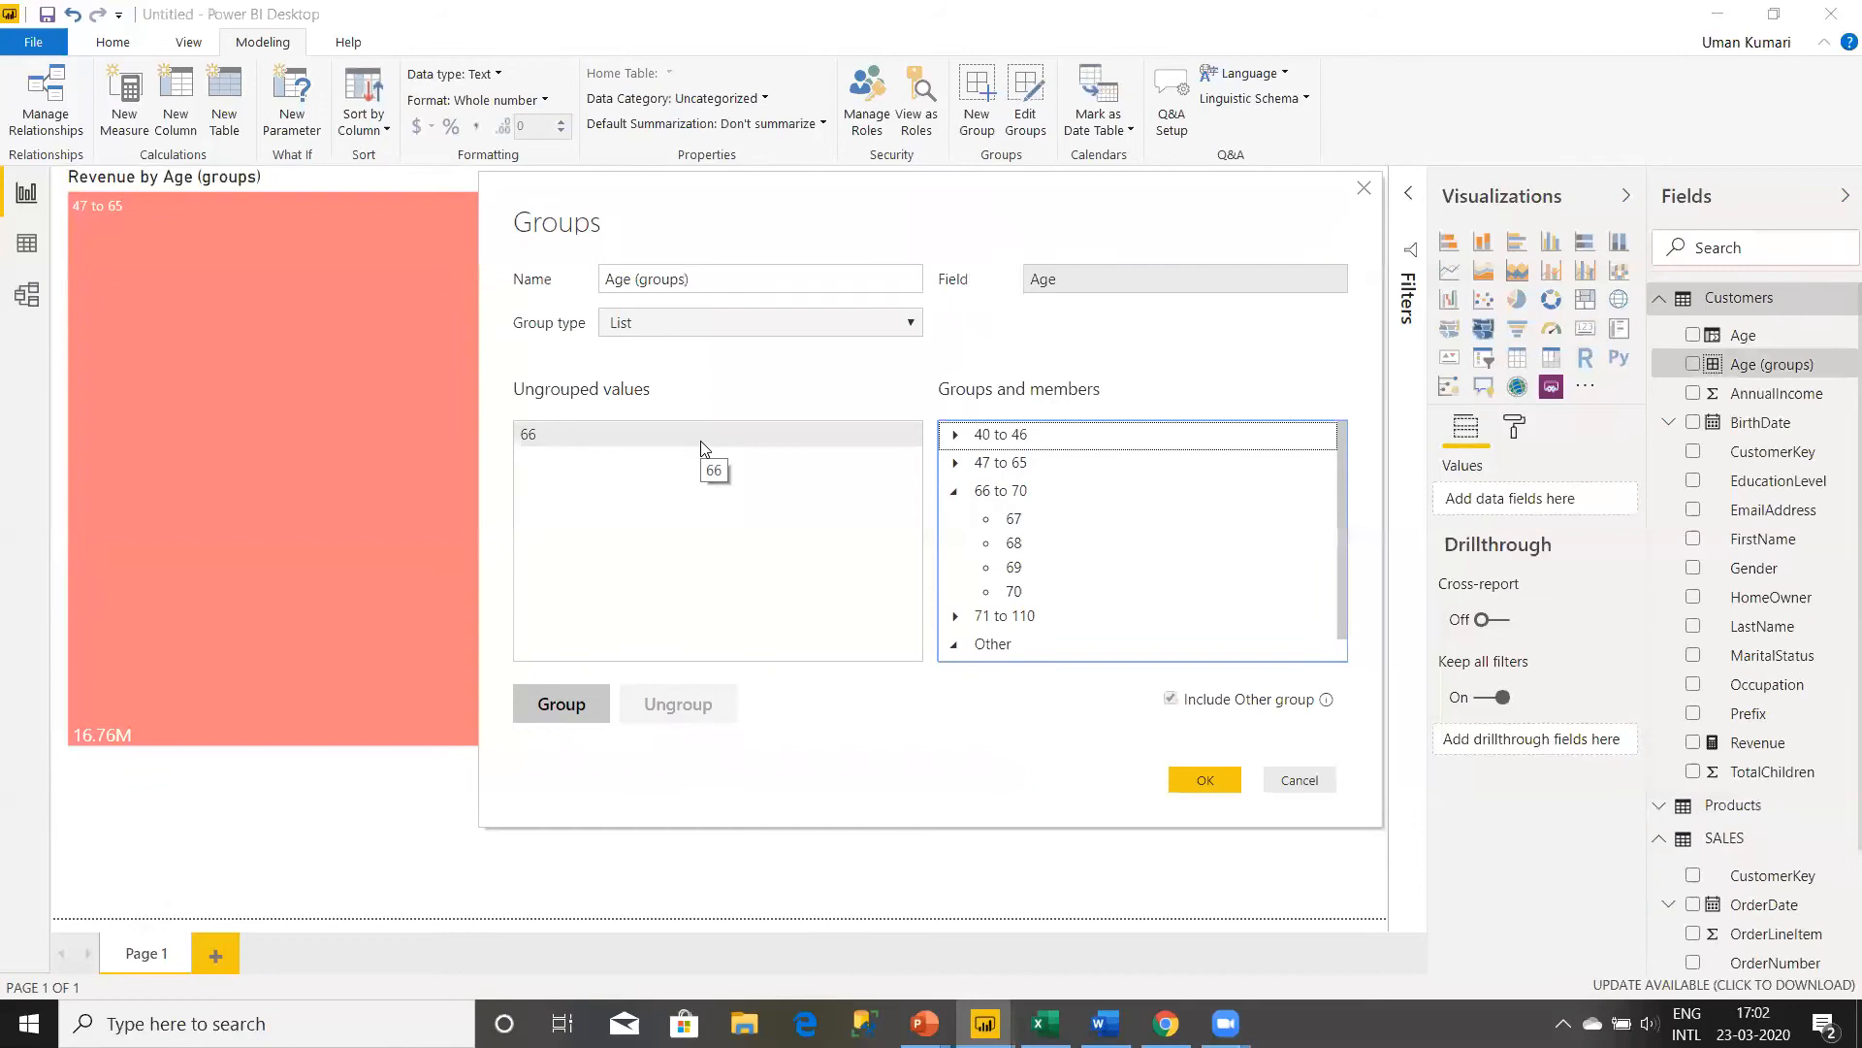
pyautogui.click(1014, 473)
pyautogui.click(582, 706)
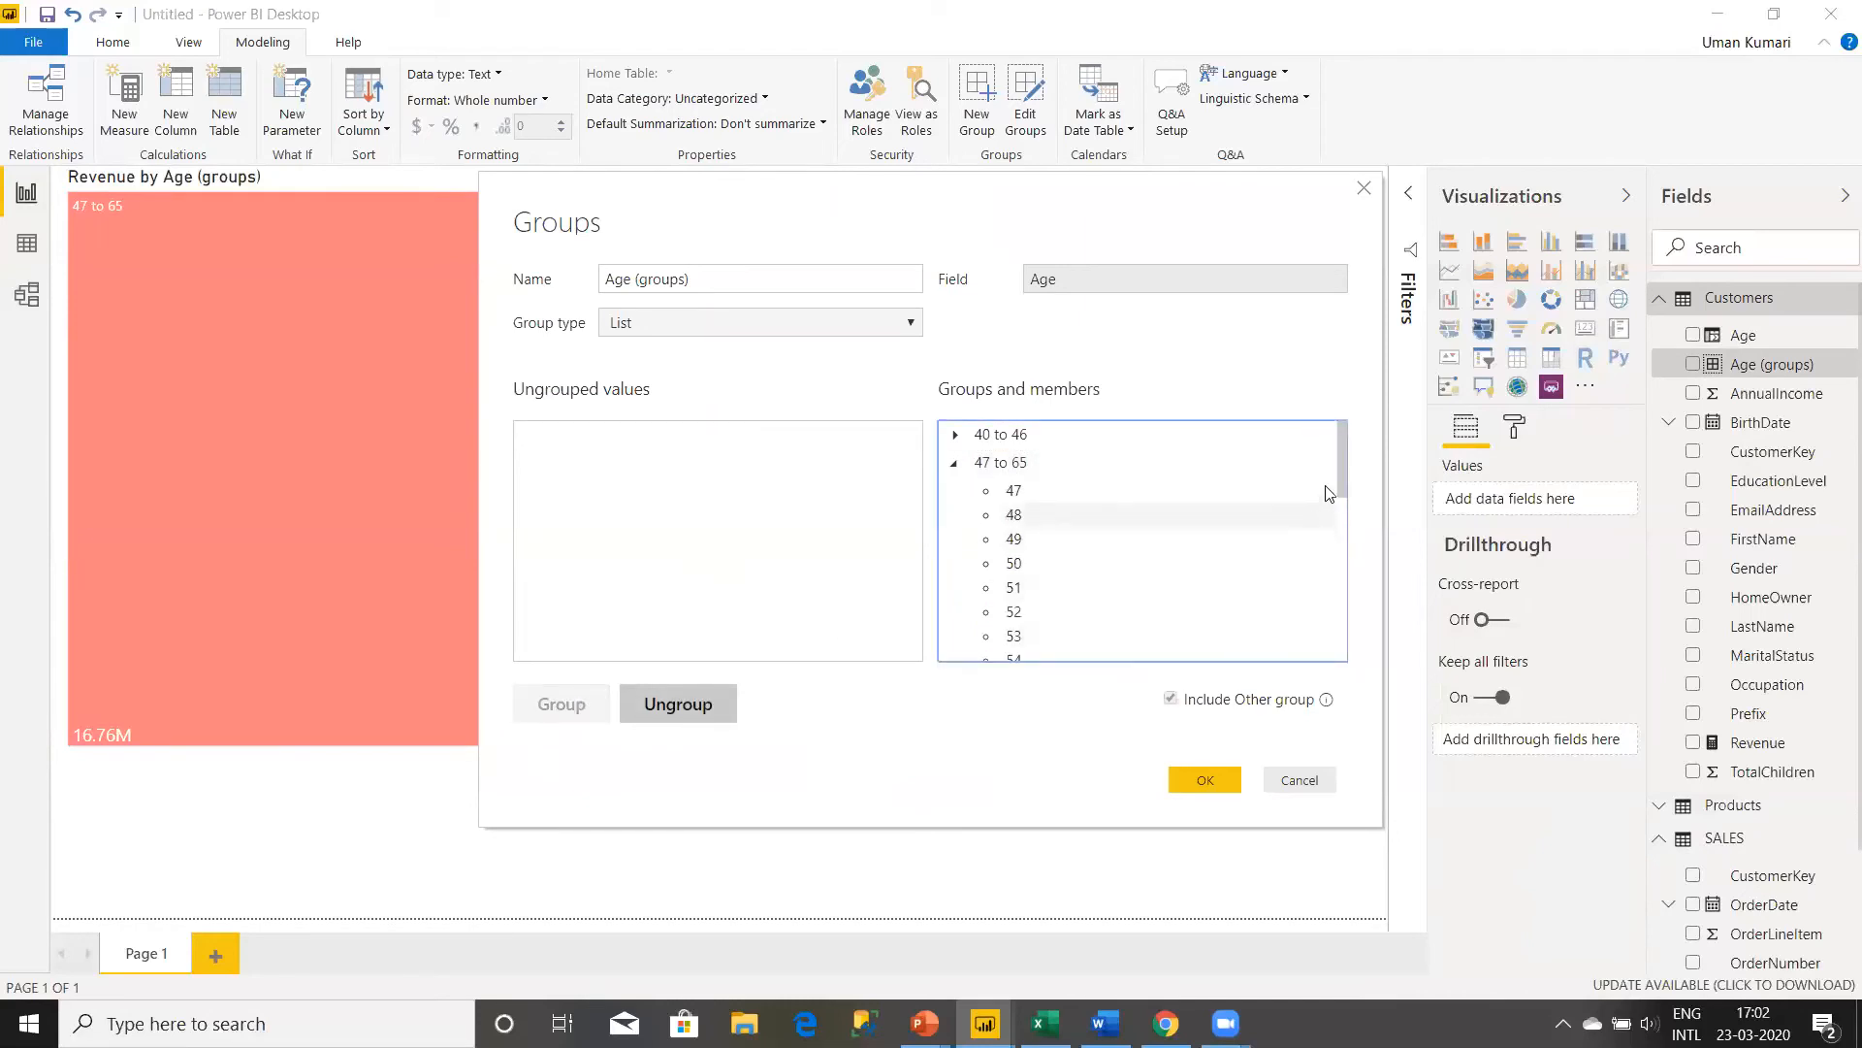
# - Rename the "47 to 65" age group as "47 to 66"
pyautogui.moveTo(1344, 487)
pyautogui.mouseDown()
pyautogui.moveTo(1340, 627)
pyautogui.moveTo(1335, 477)
pyautogui.mouseUp()
pyautogui.doubleClick(1128, 462)
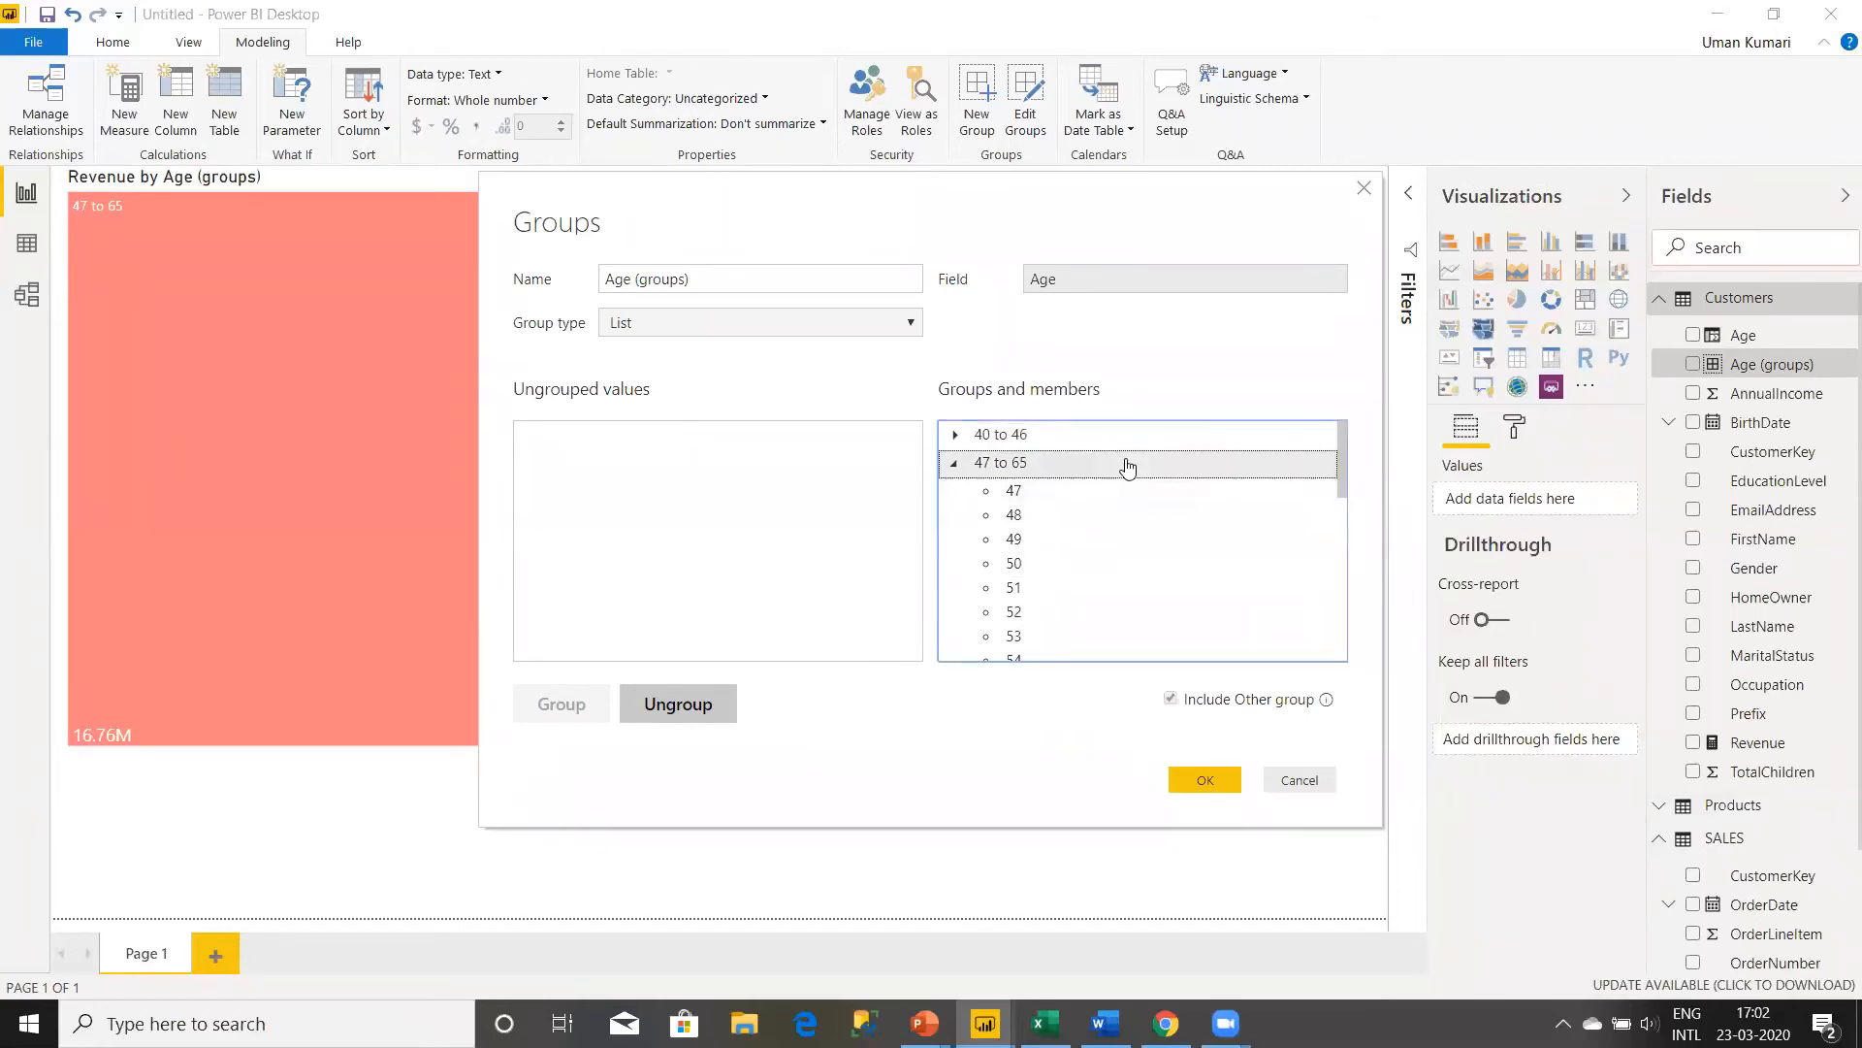
pyautogui.click(1127, 458)
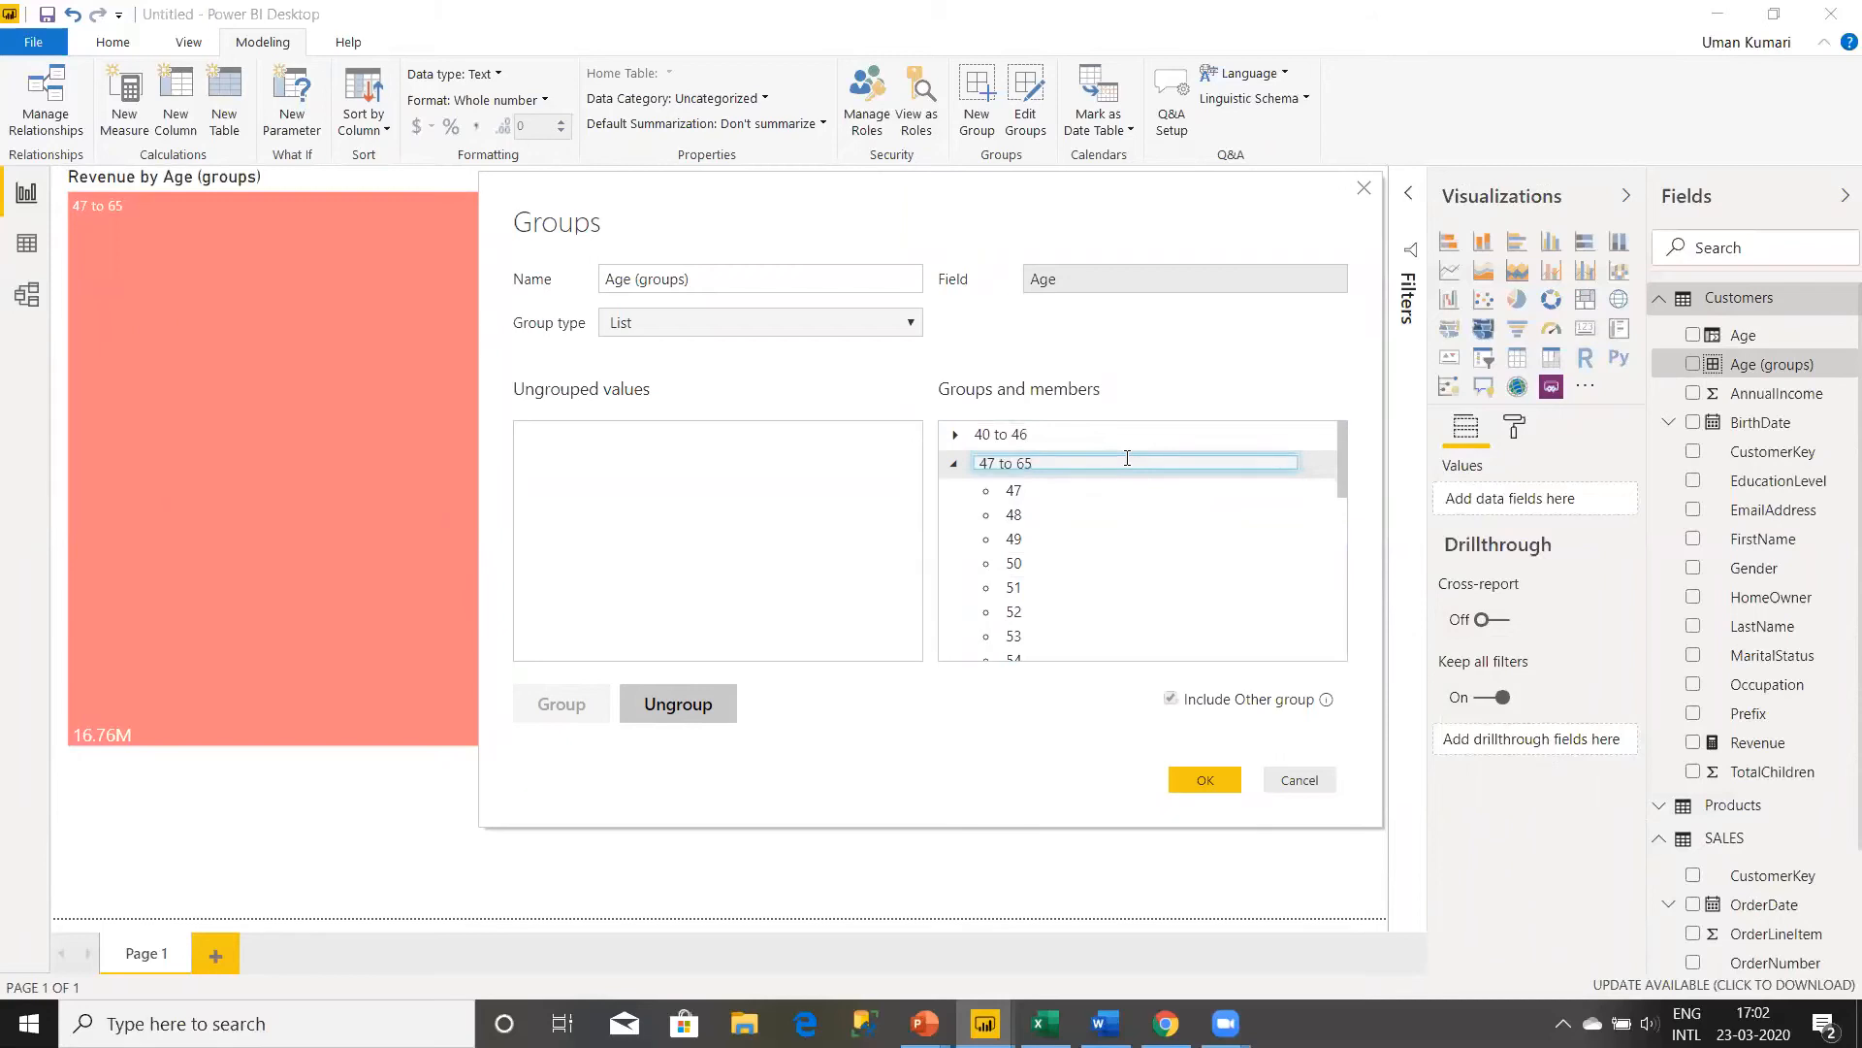
pyautogui.press('BackSpace')
pyautogui.write('6')
pyautogui.press('Return')
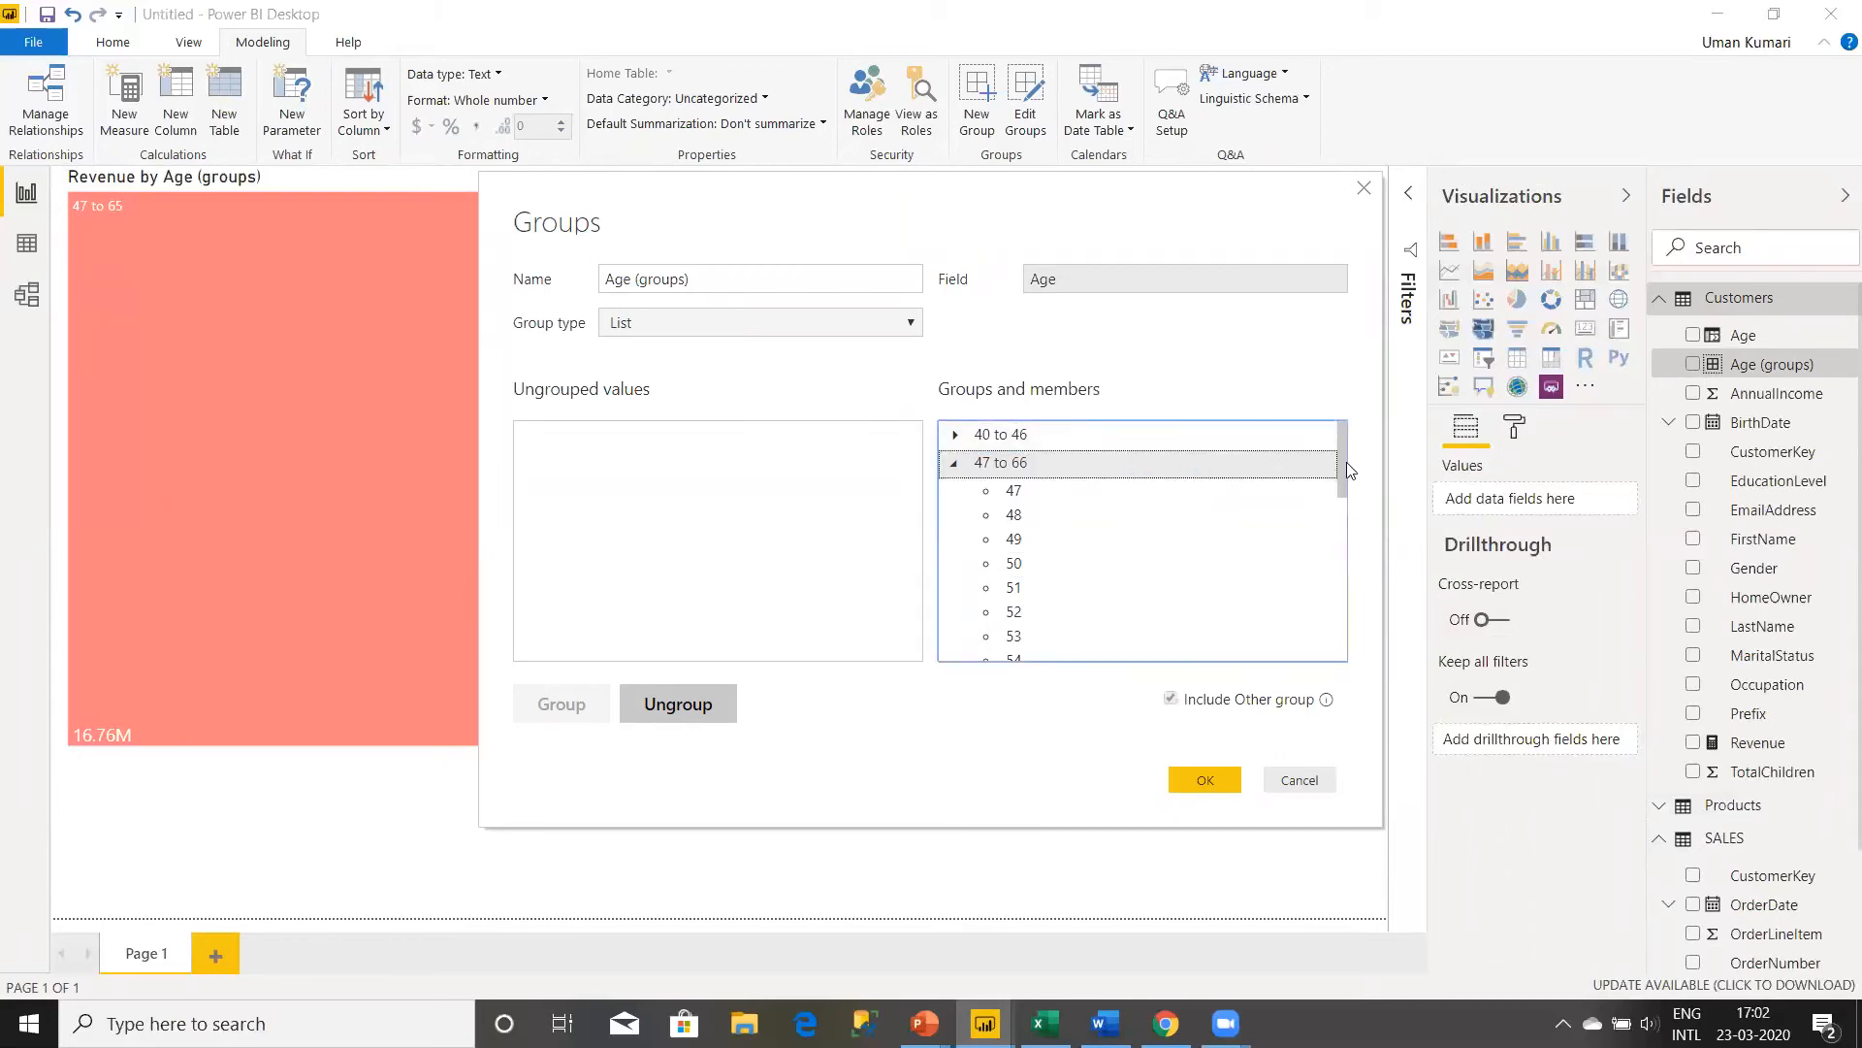
# - Rename the "66 to 70" age group as "67 to 70" and apply the edited groups
pyautogui.moveTo(1341, 462); pyautogui.dragTo(1347, 611)
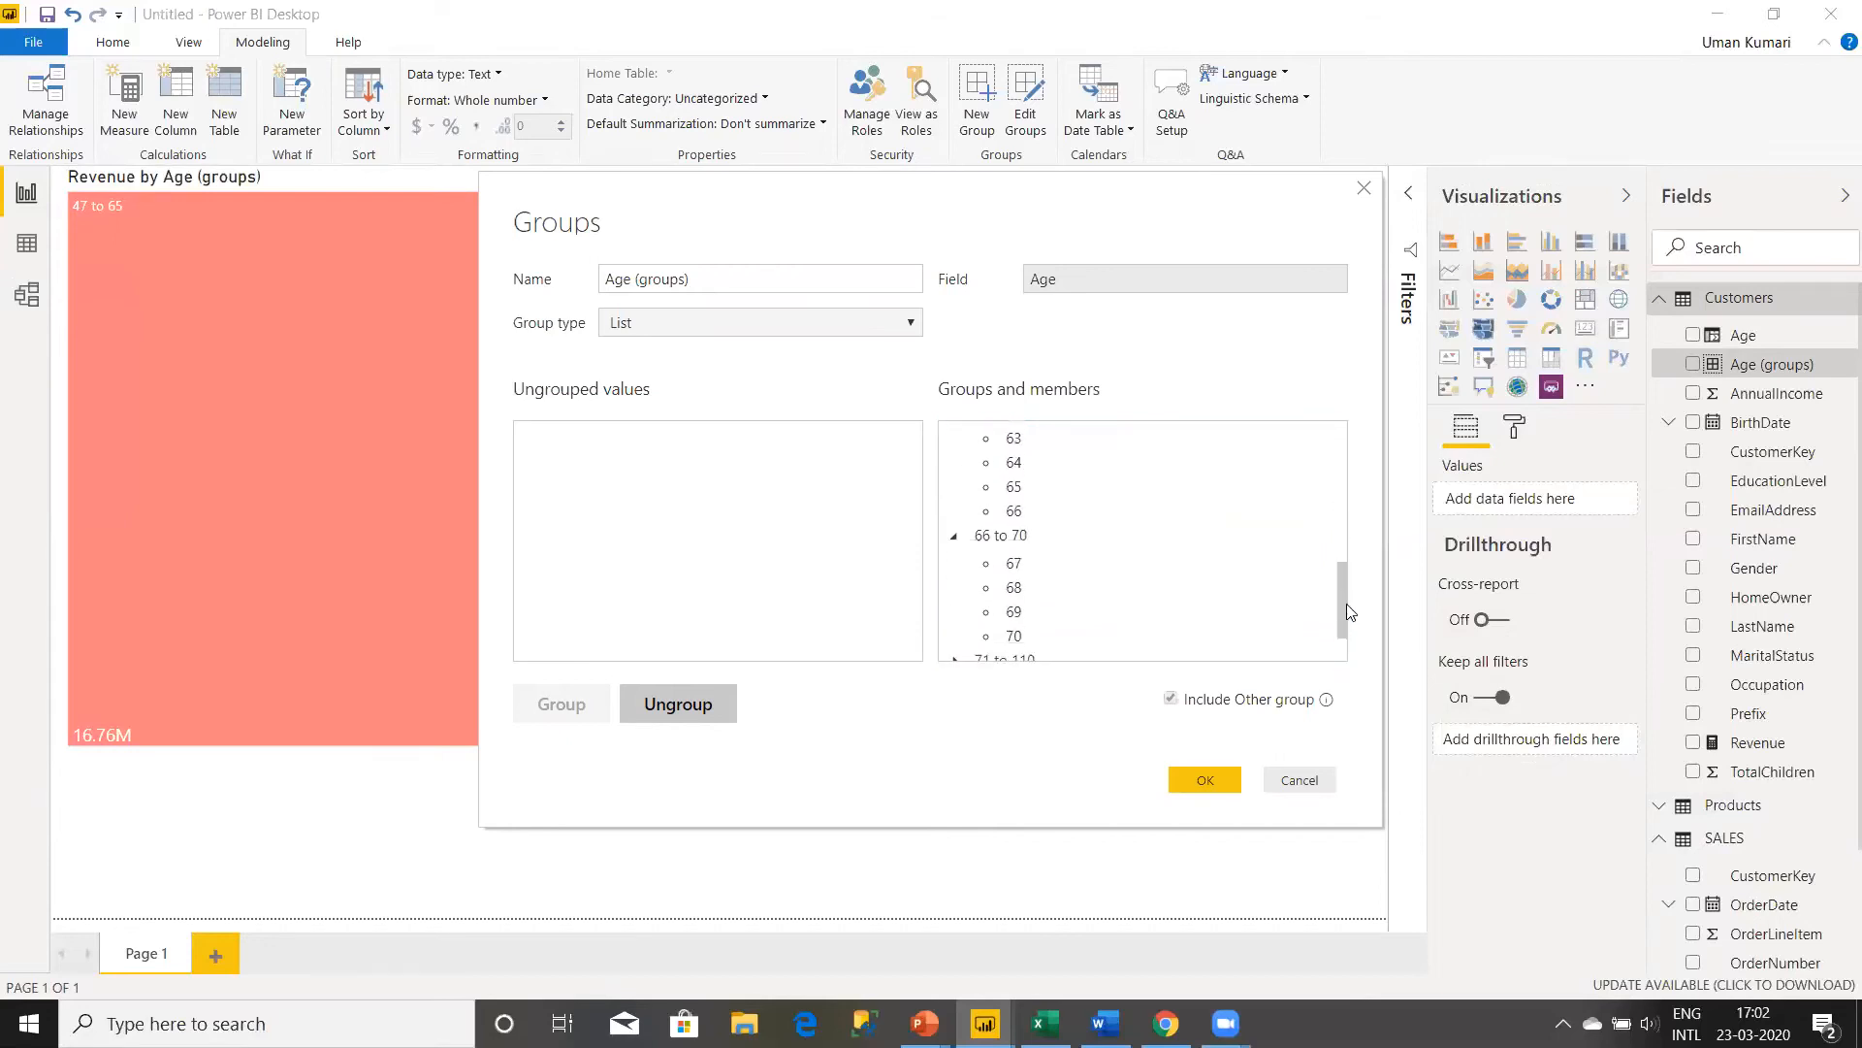
pyautogui.doubleClick(1071, 533)
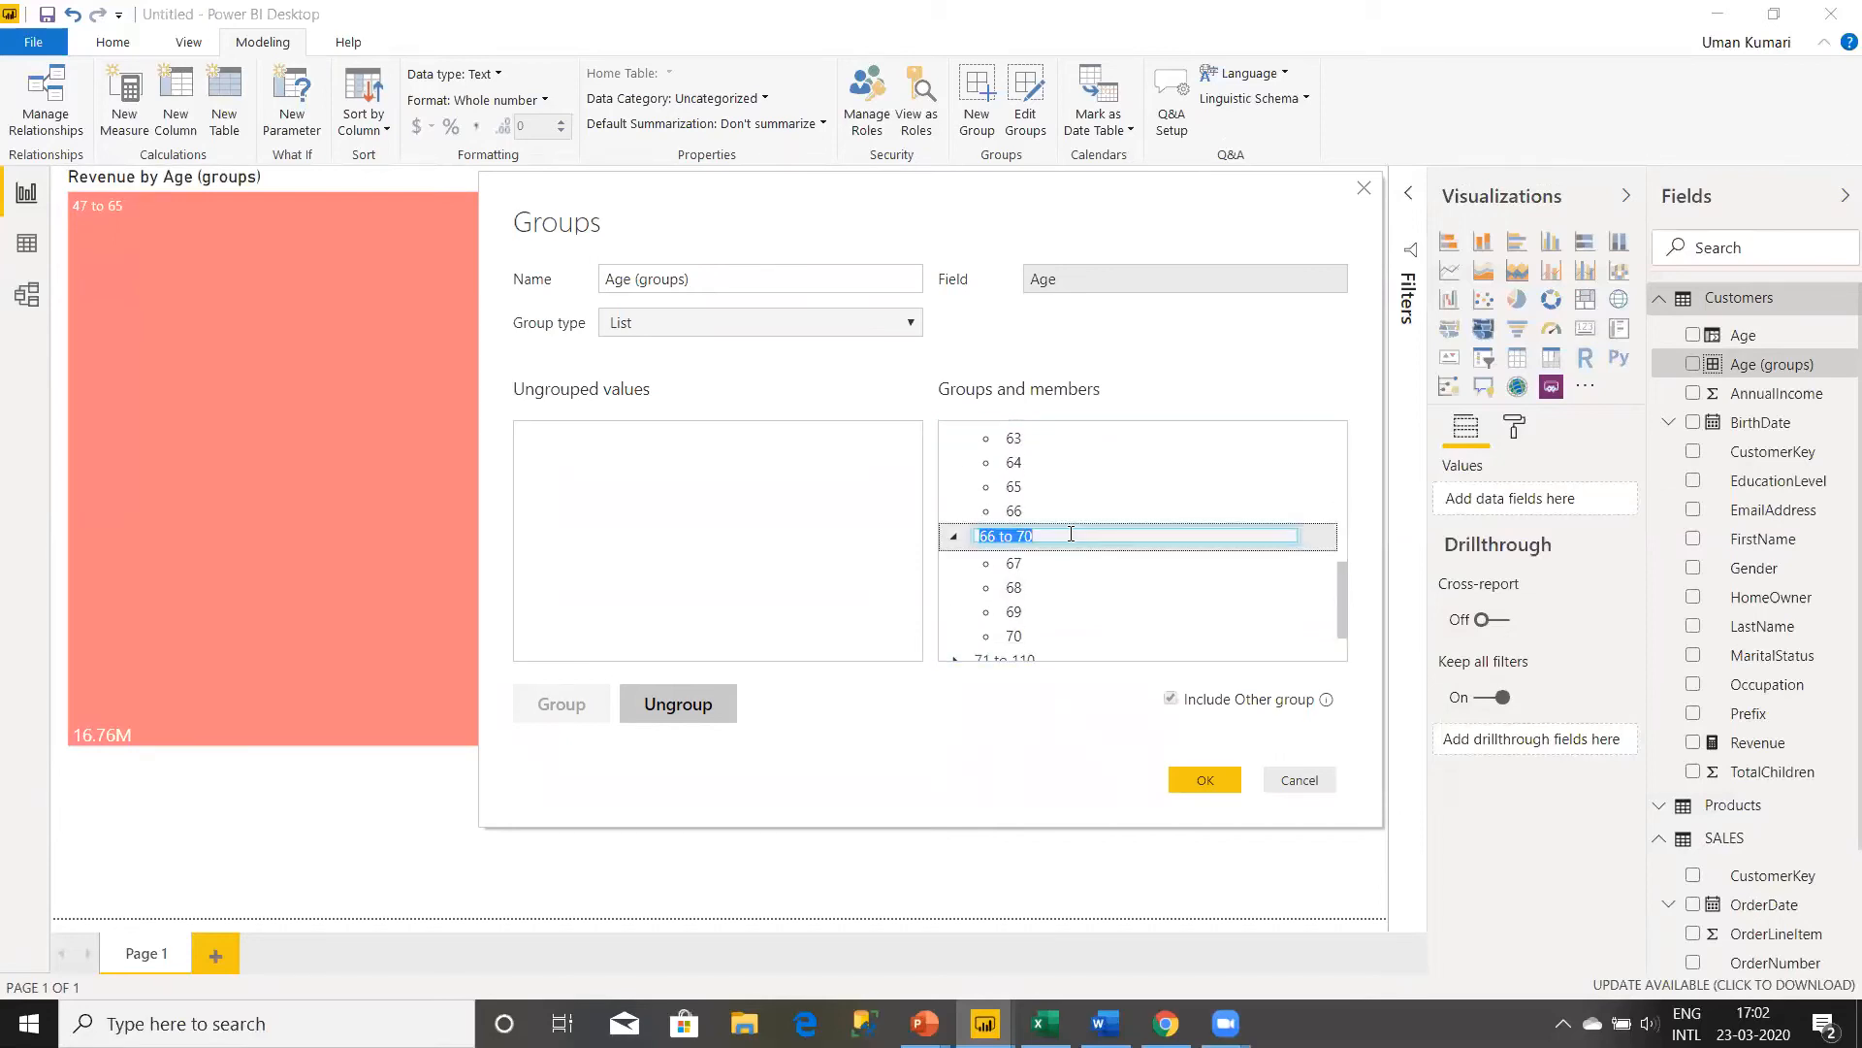
pyautogui.press('Home')
pyautogui.press('Delete')
pyautogui.write('7')
pyautogui.press('Return')
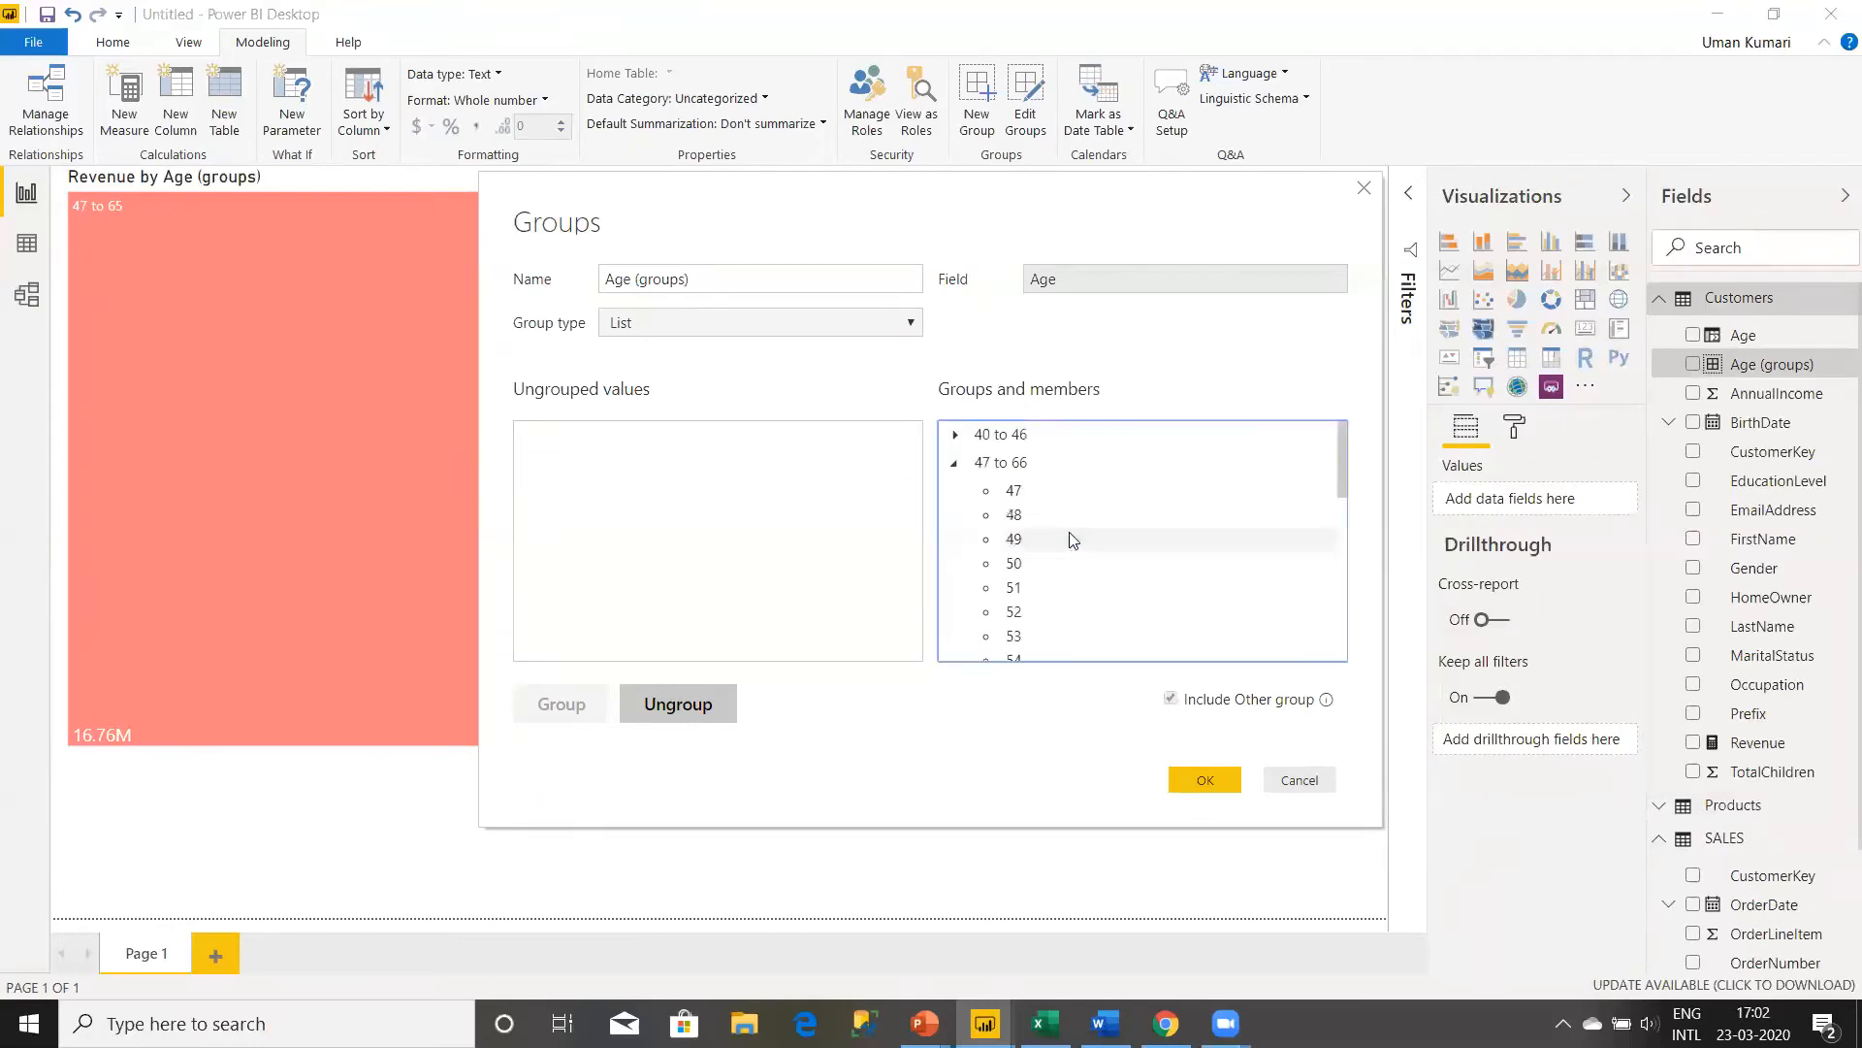
pyautogui.click(1193, 780)
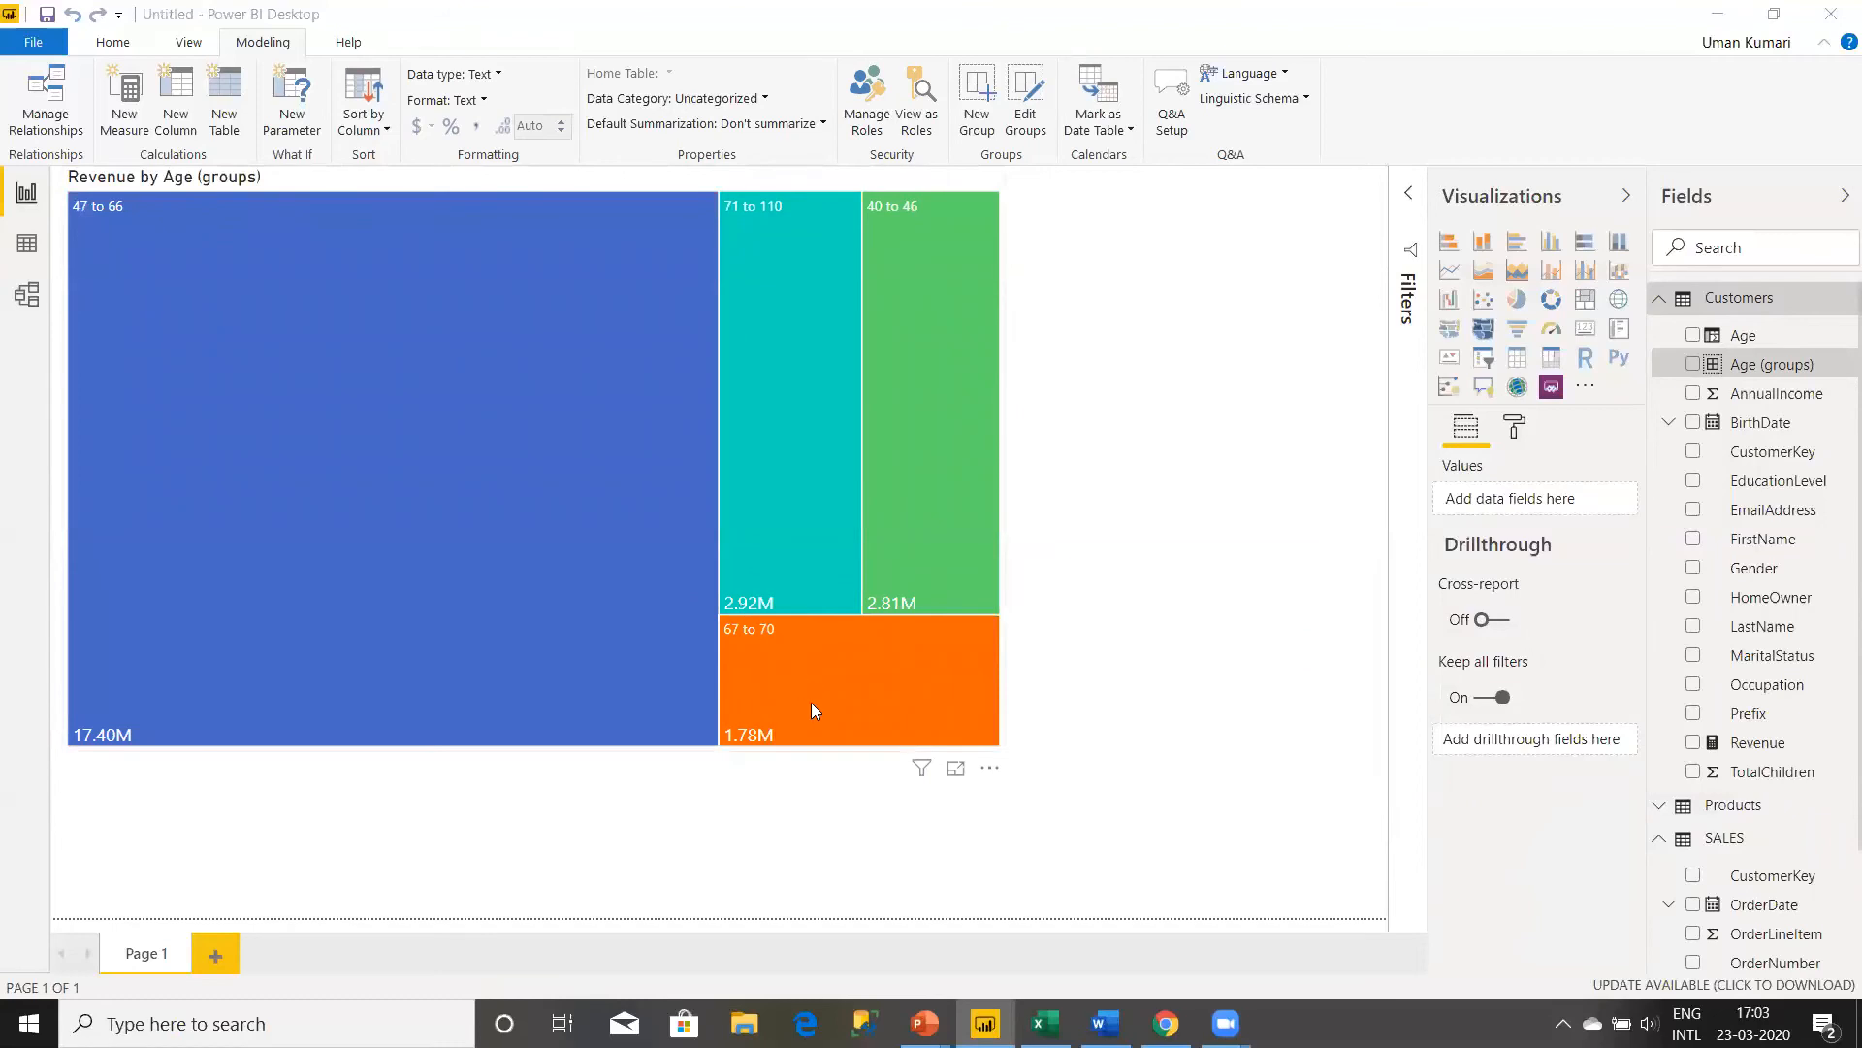
# - Create a new bin-type group from the Age field named Age (bins), with a bin size of 5
pyautogui.moveTo(780, 640)
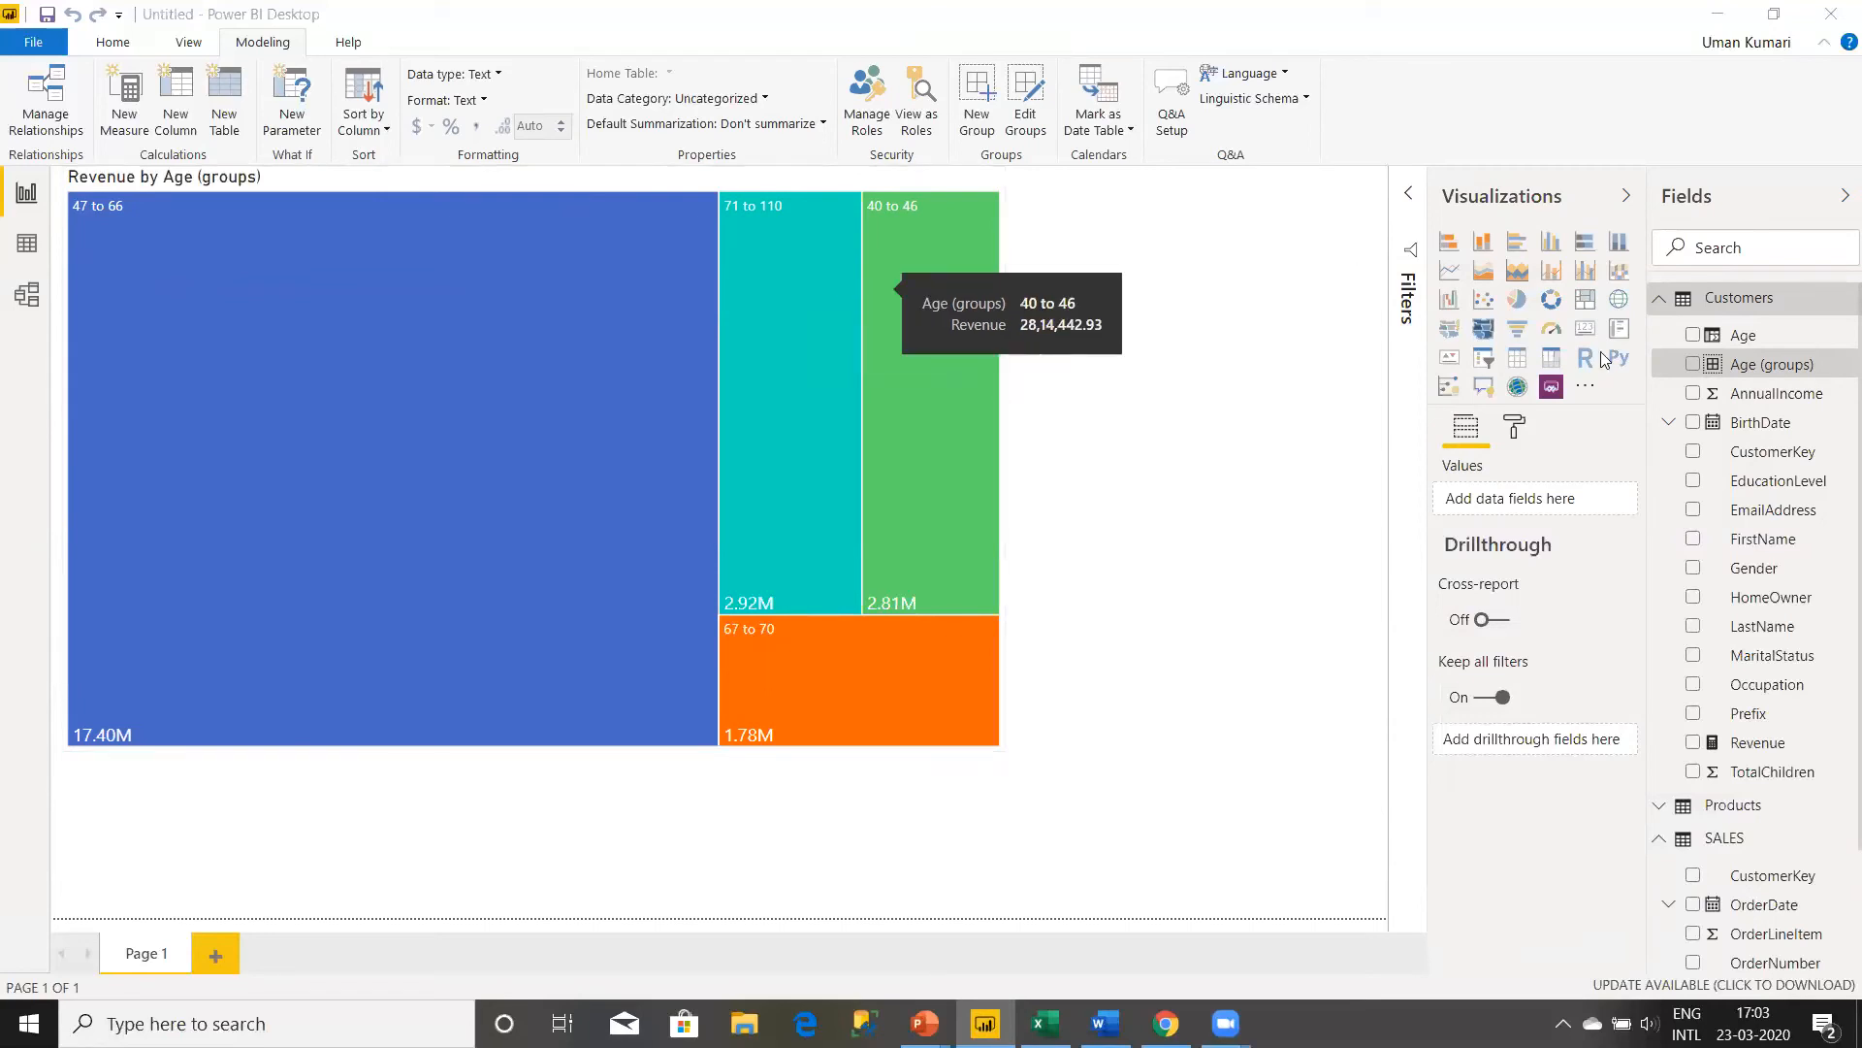
pyautogui.click(1775, 336)
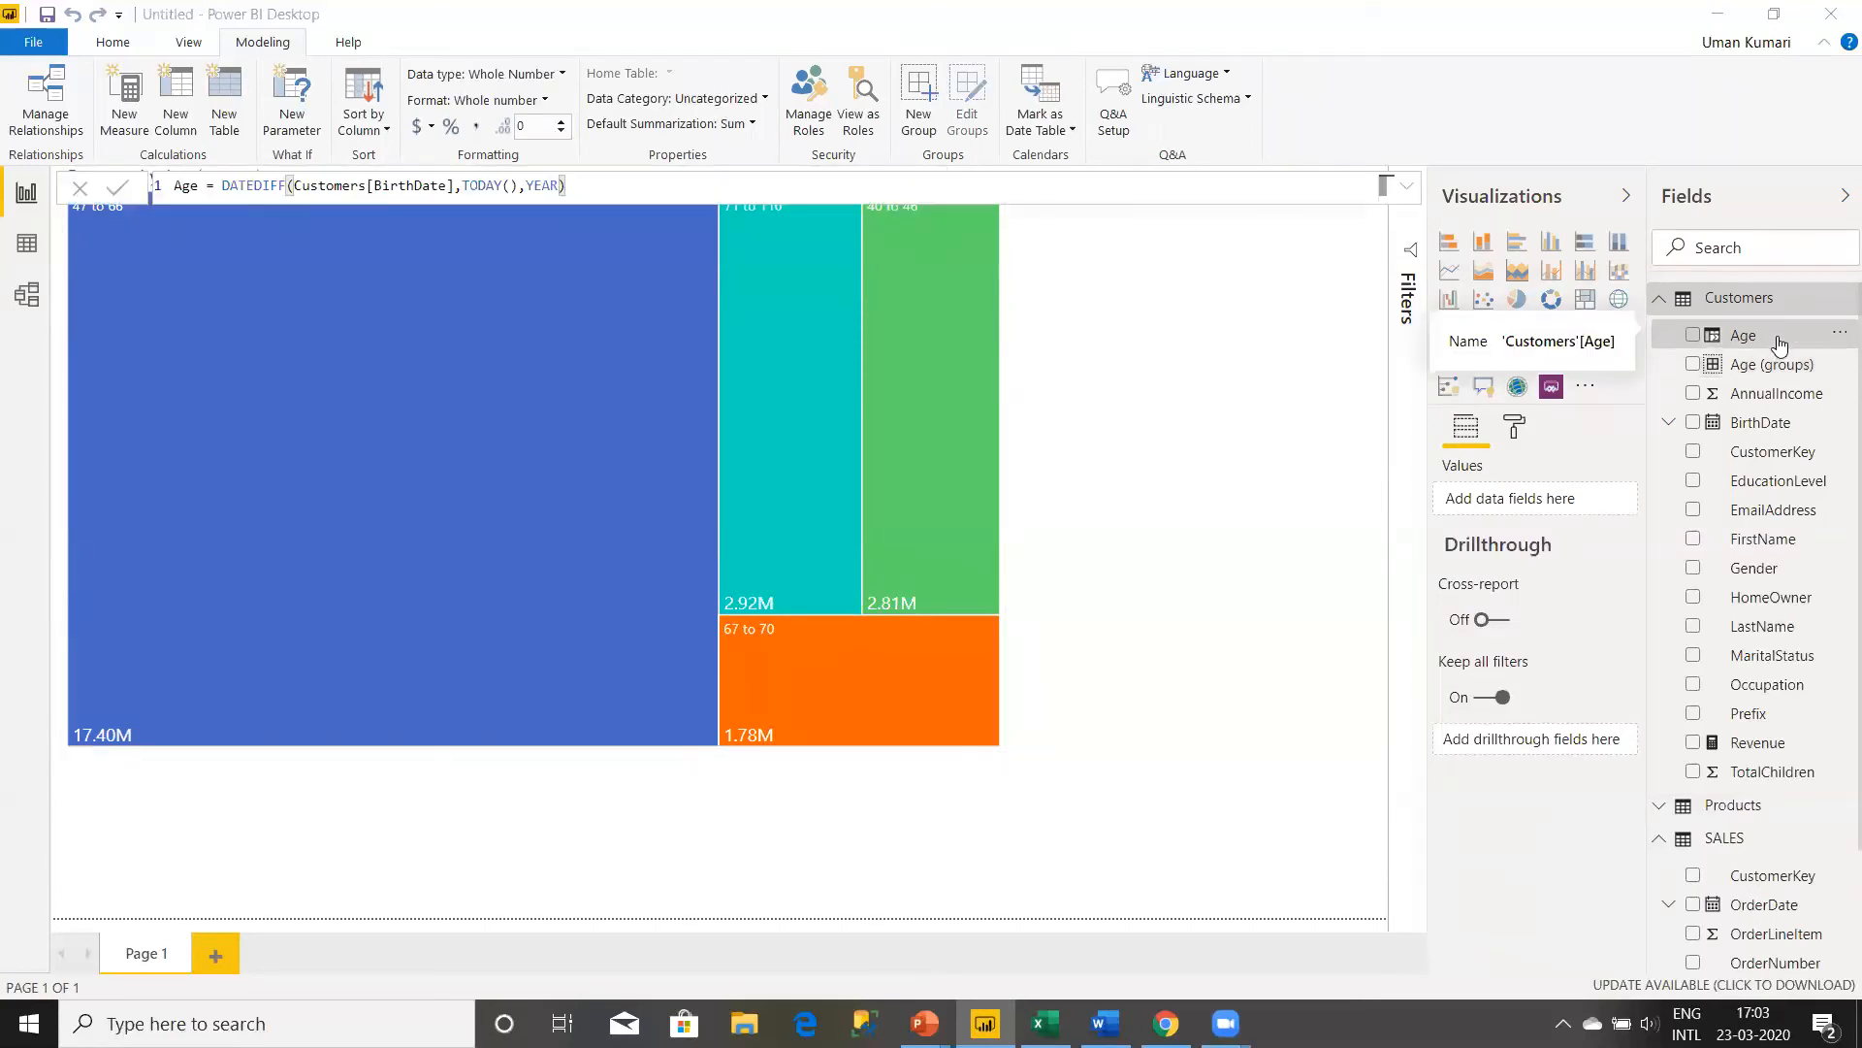
pyautogui.click(1836, 336)
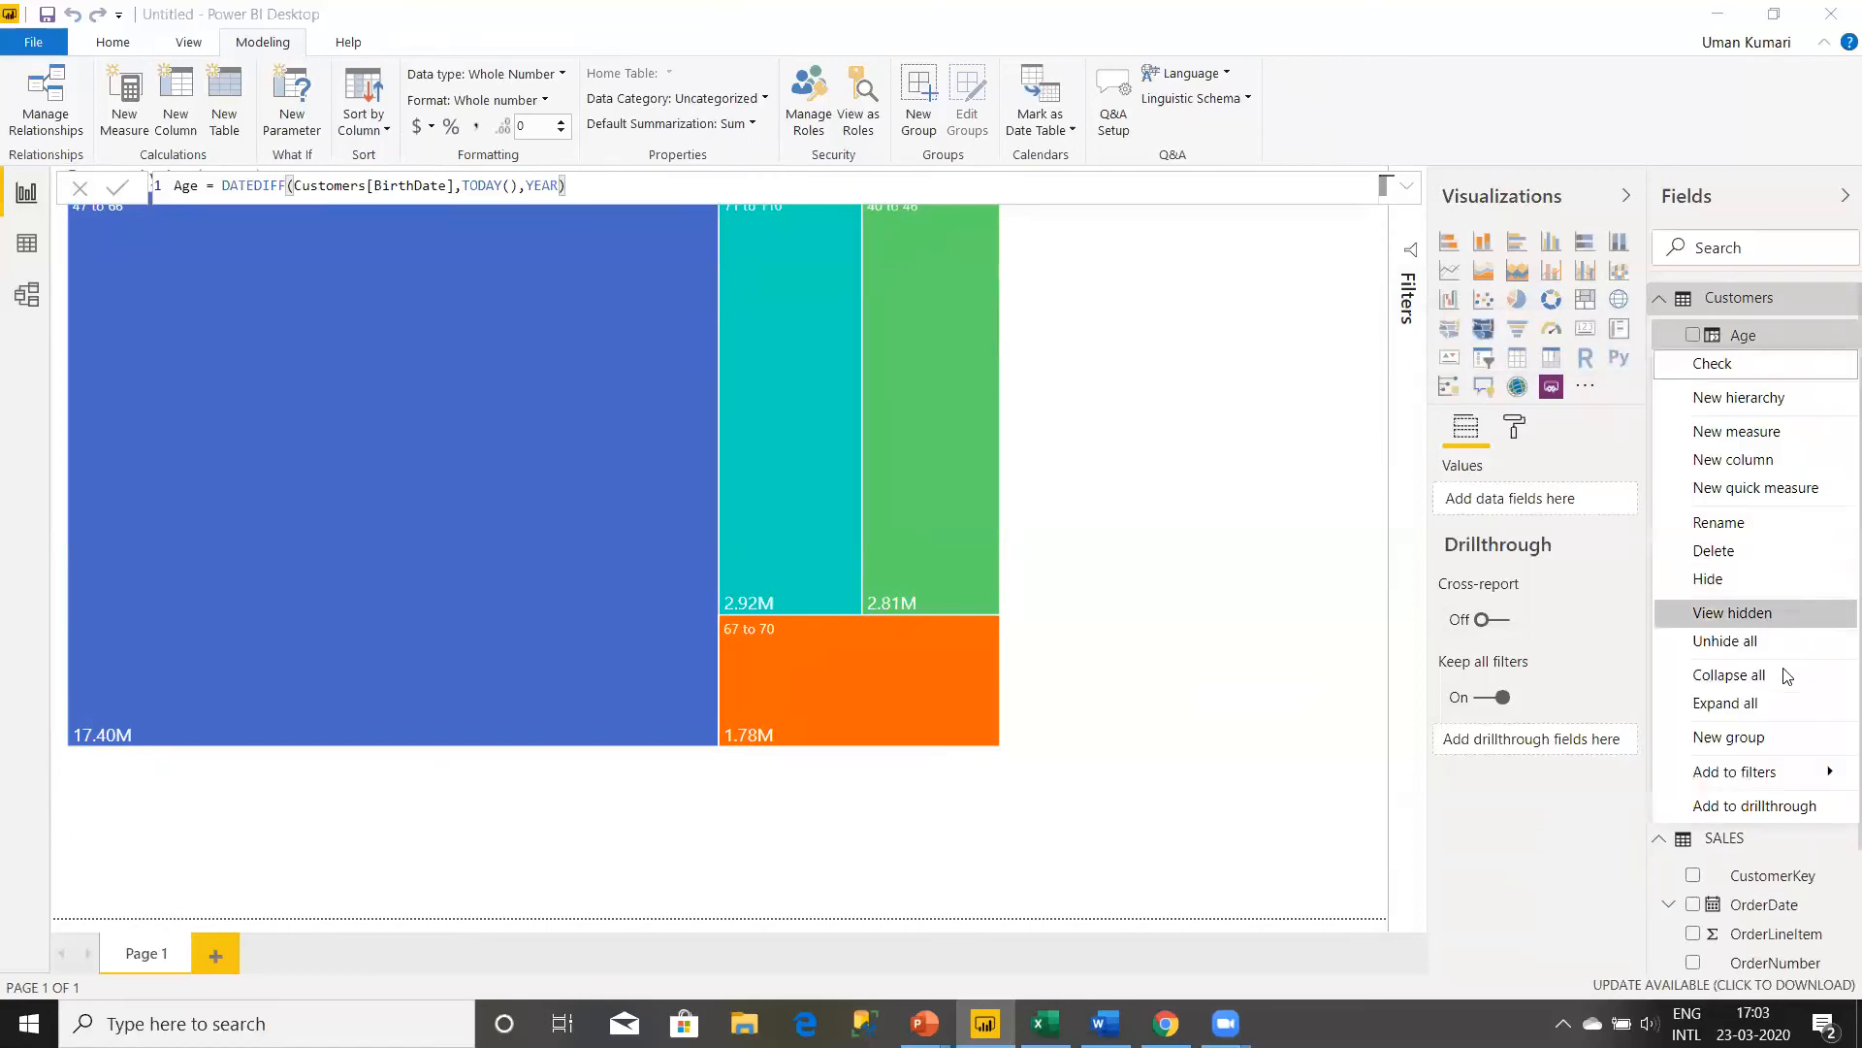
pyautogui.click(1779, 735)
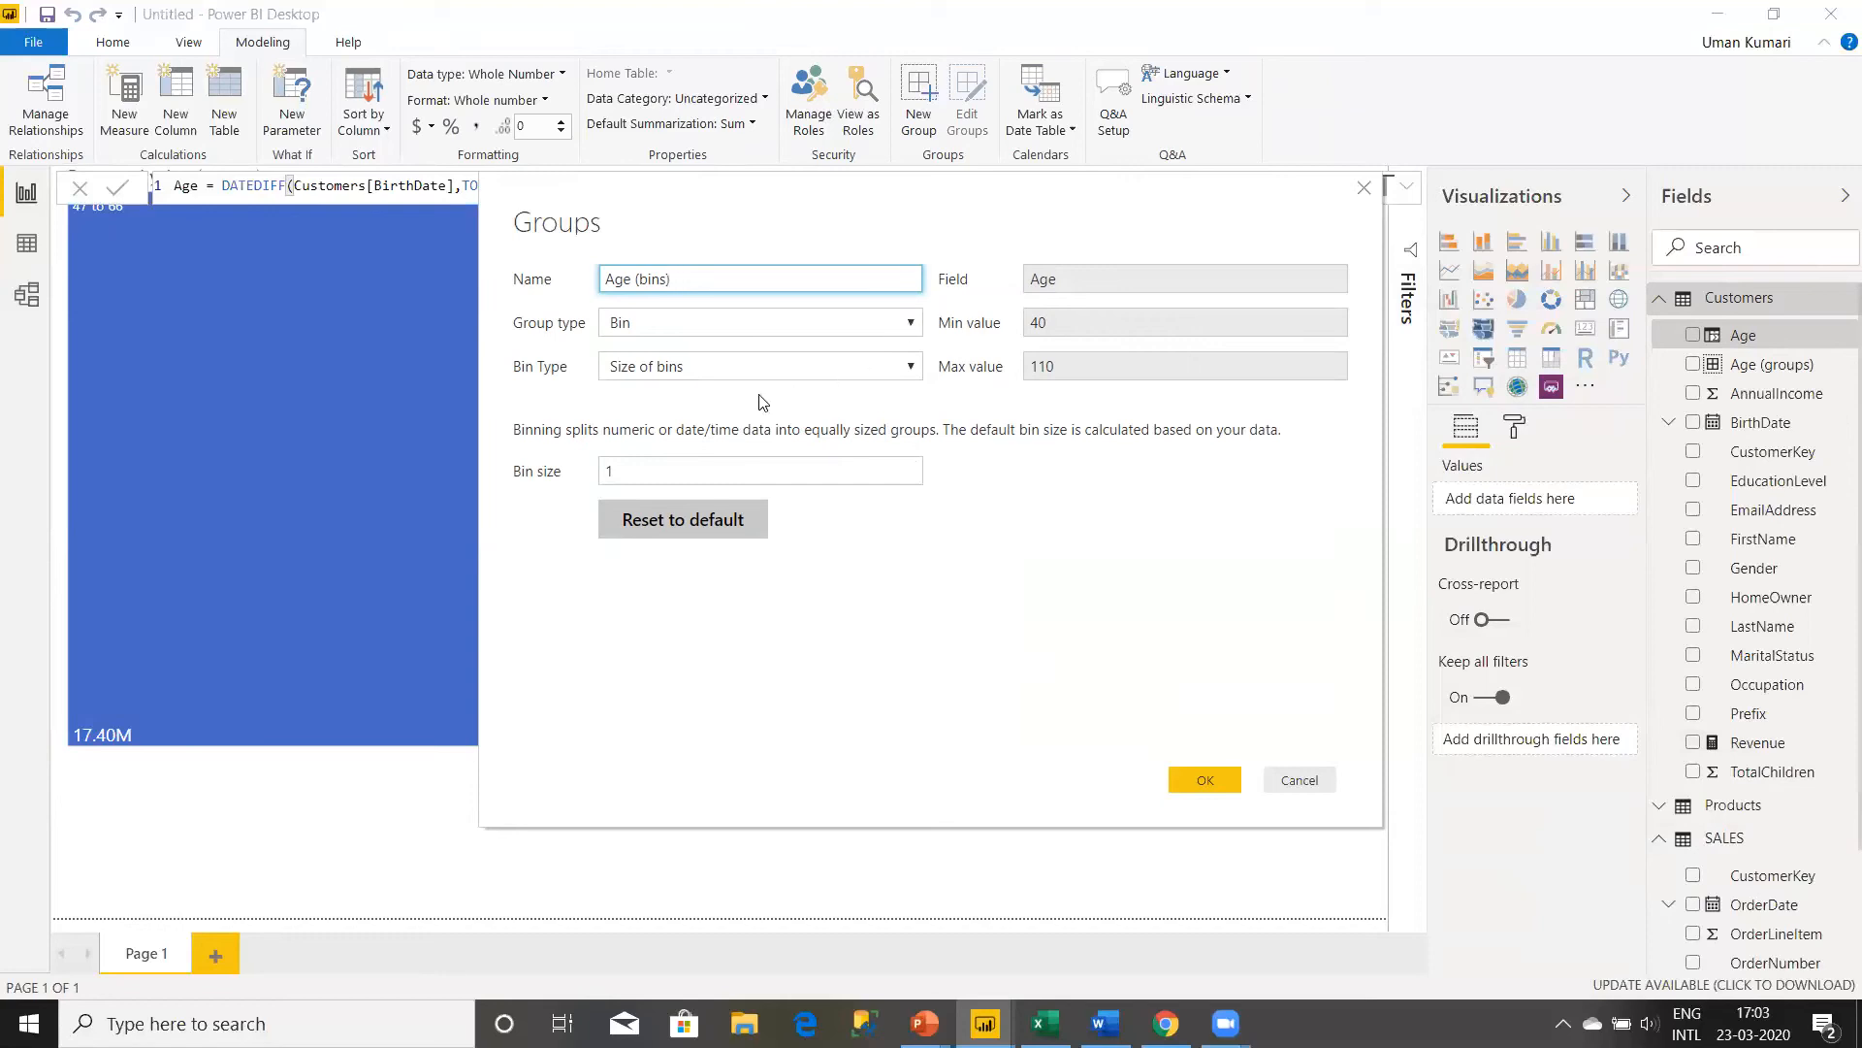
pyautogui.click(909, 472)
pyautogui.write('5')
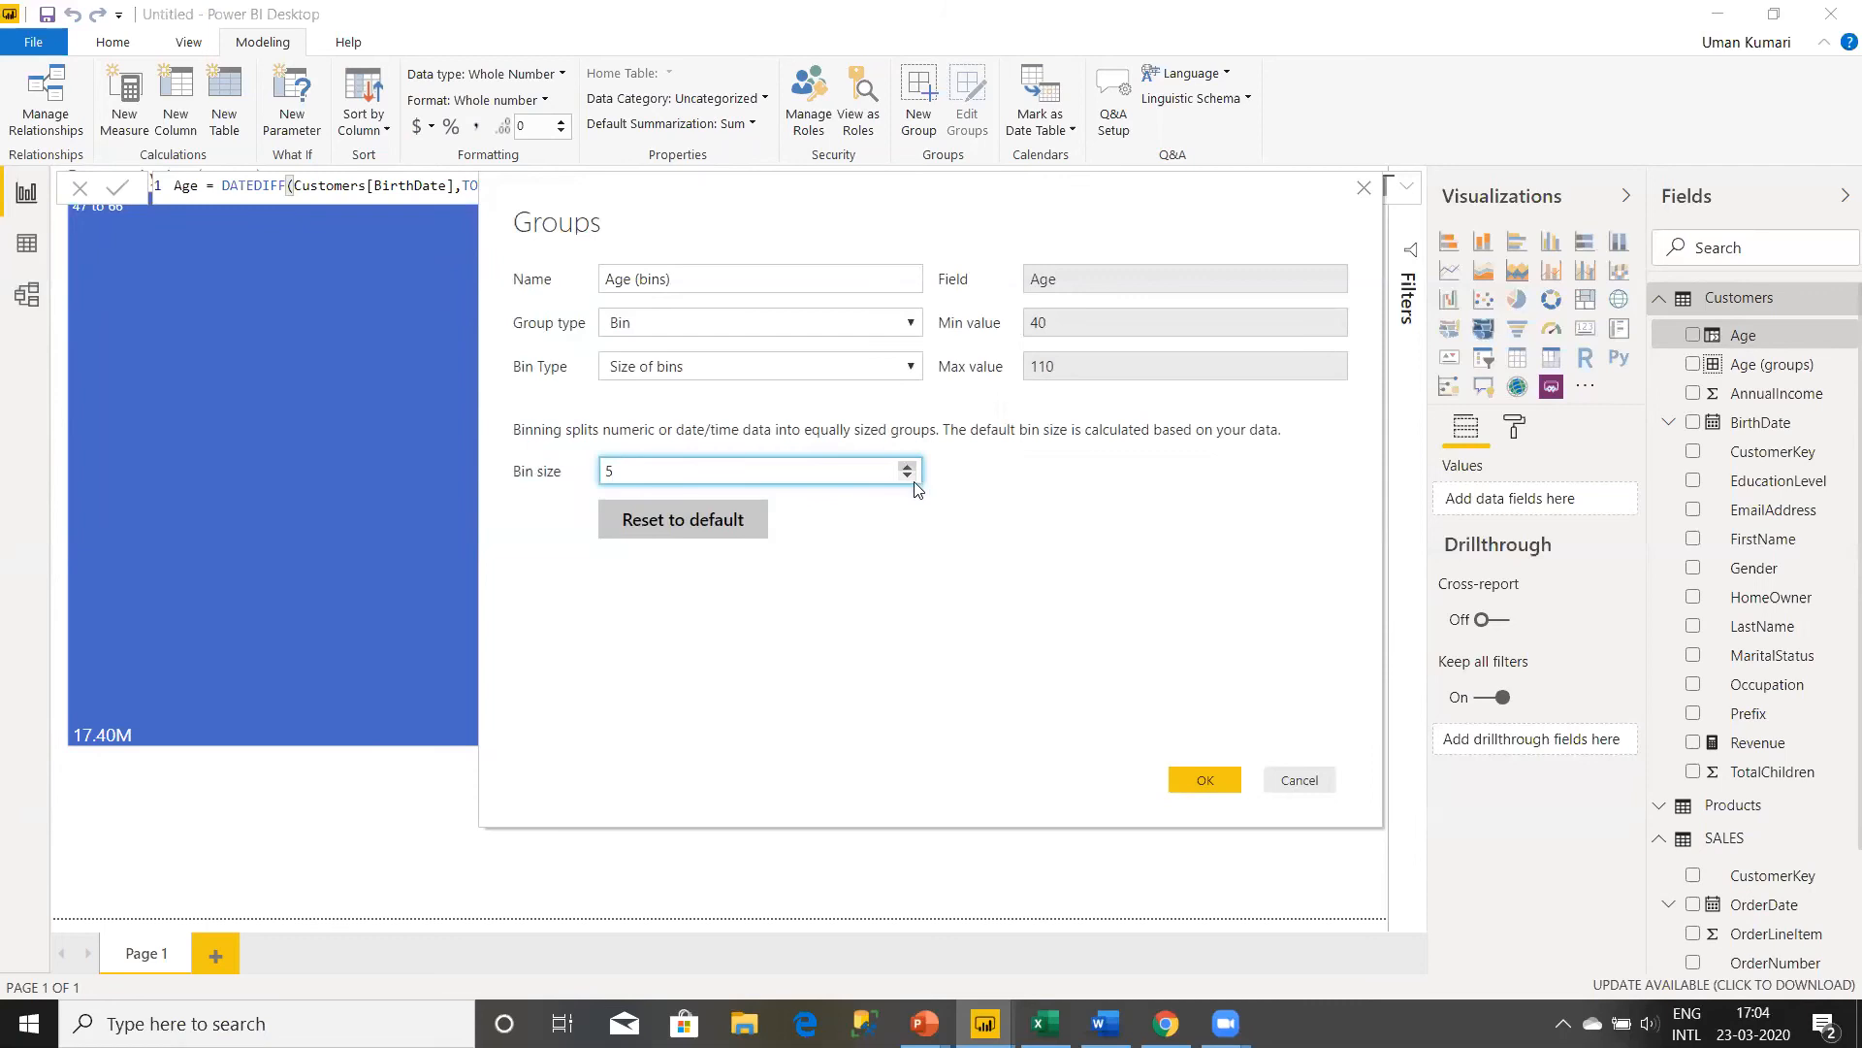
pyautogui.click(1205, 780)
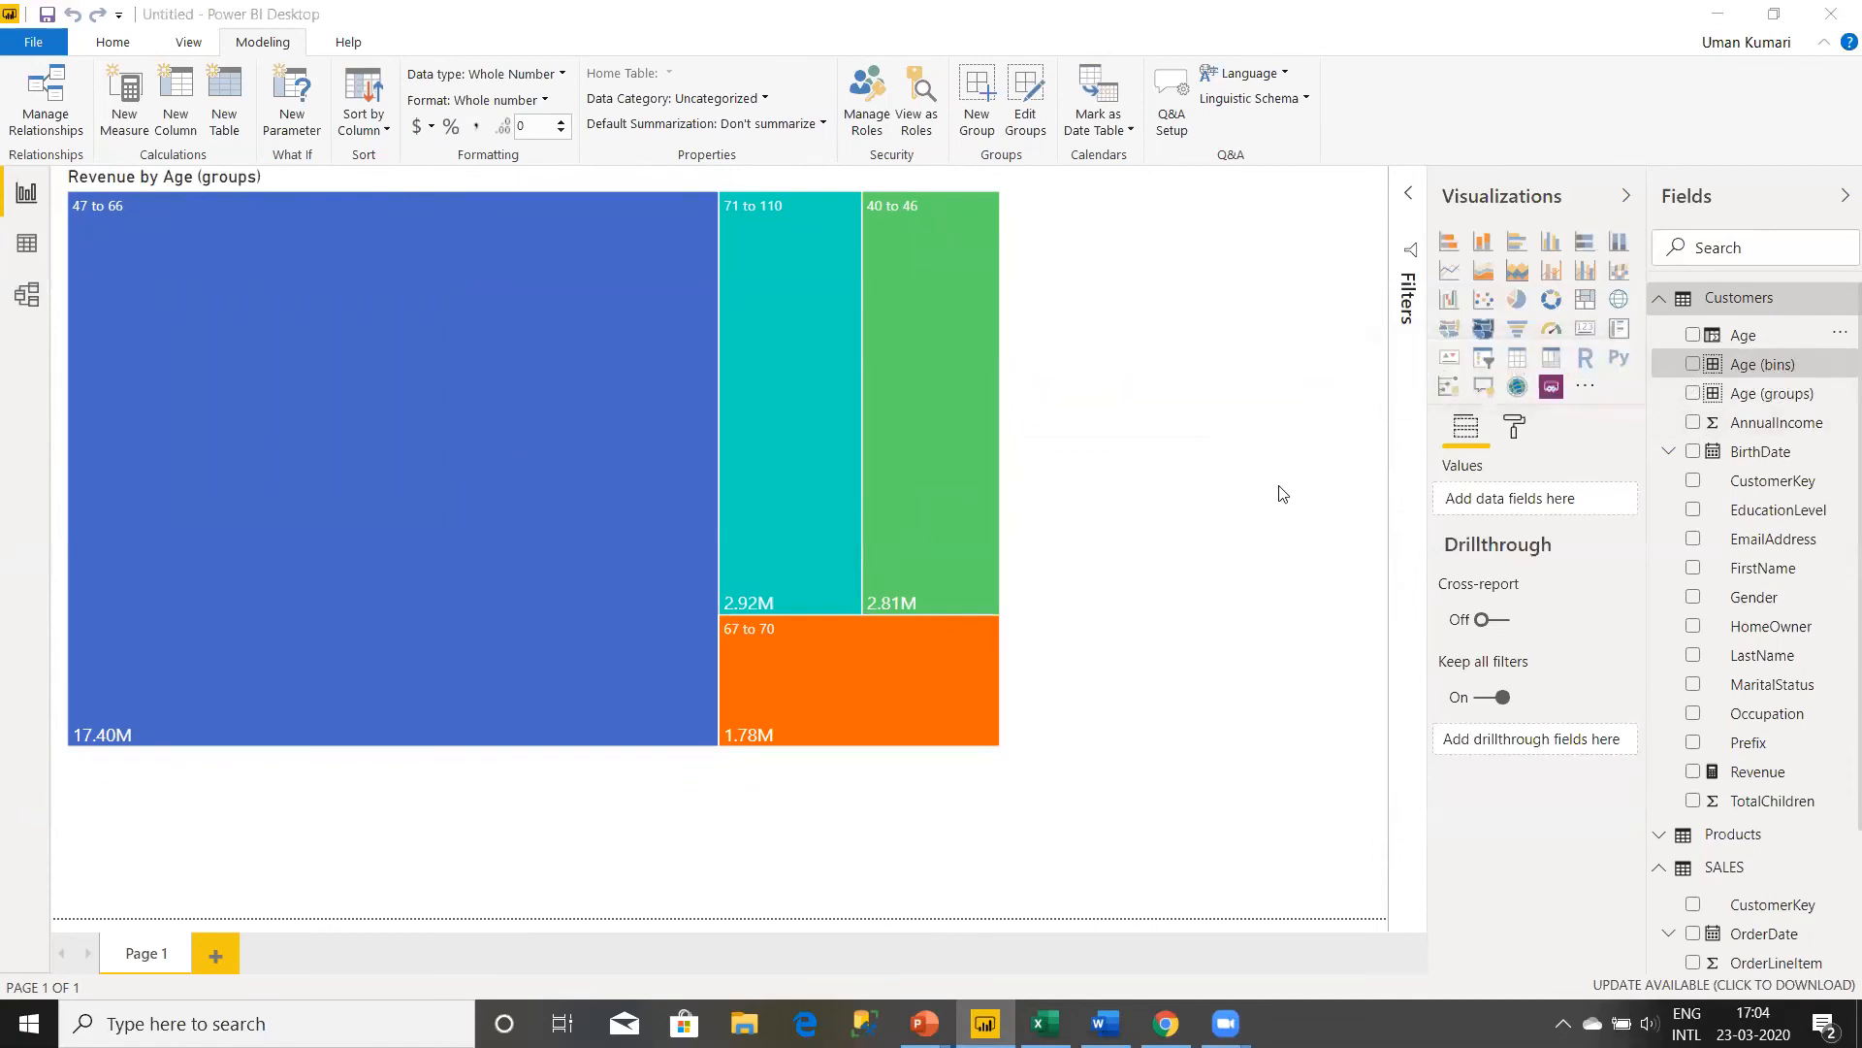
# - Compare the Age (bins) column with Age in the Customers data table and return to the report page
pyautogui.click(26, 245)
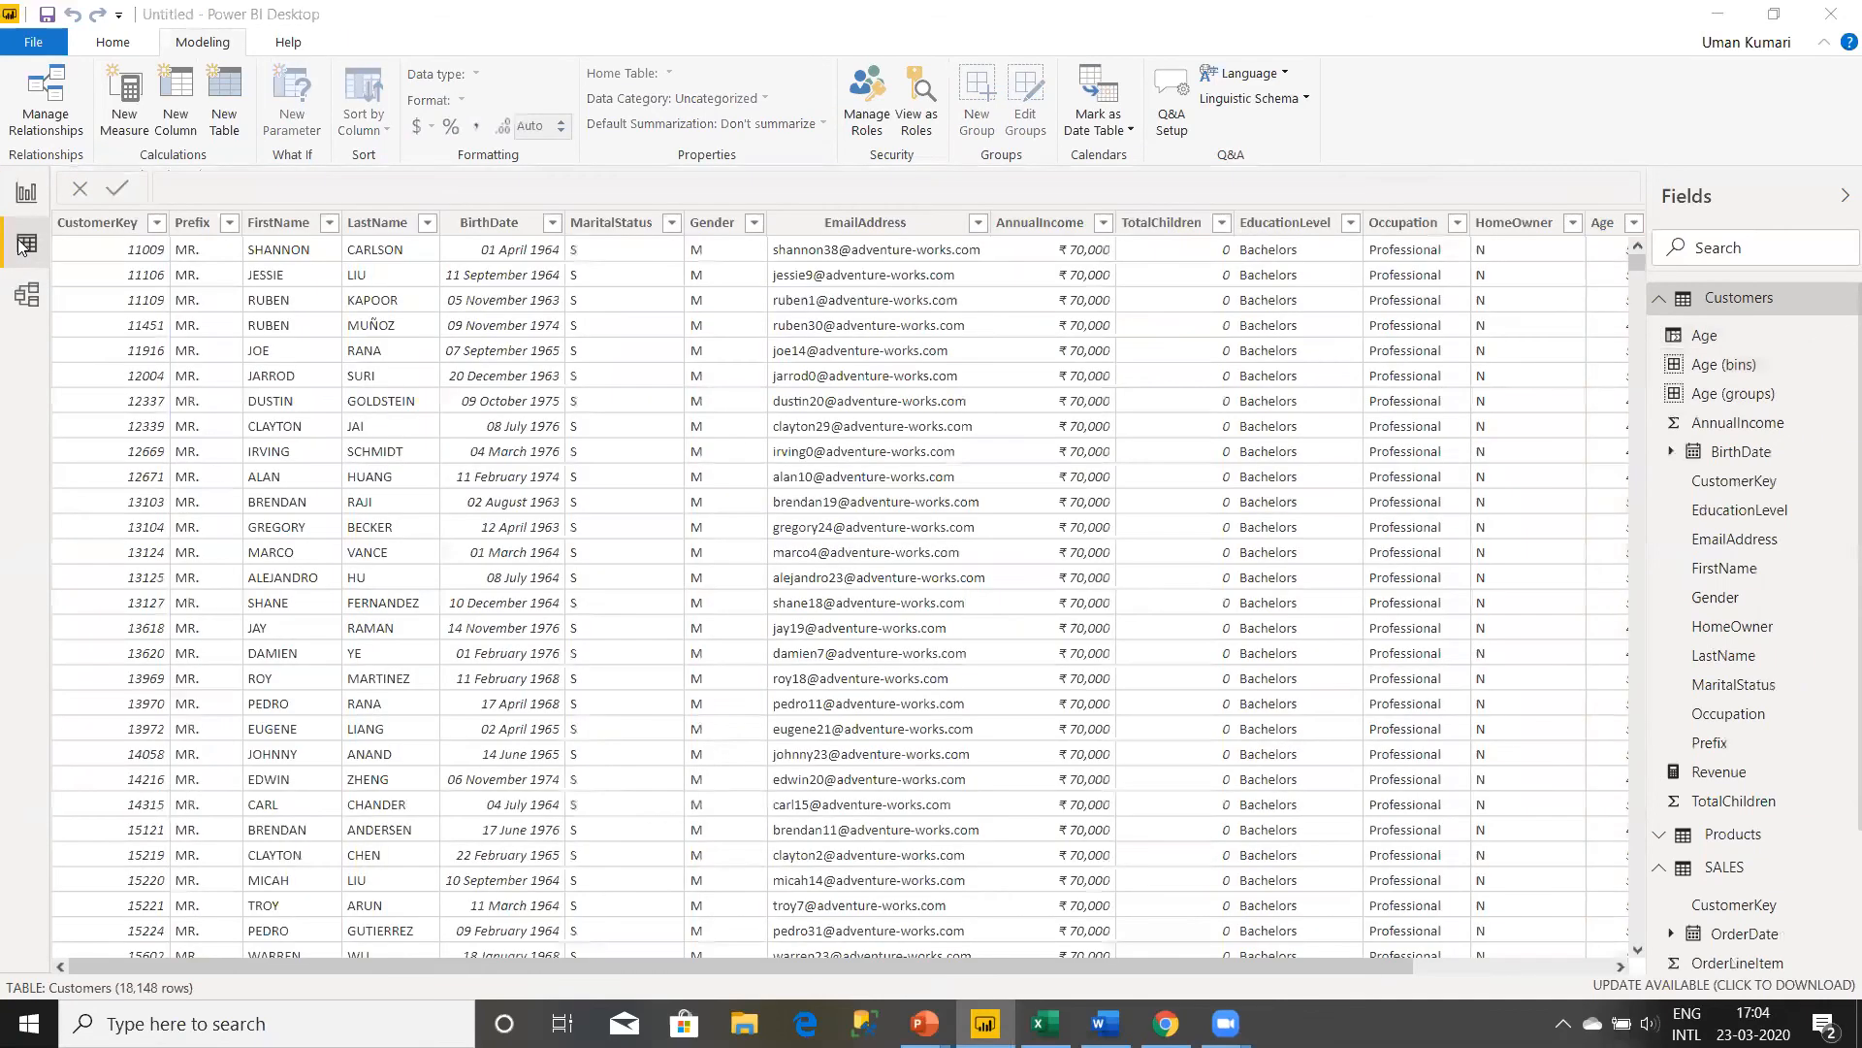
pyautogui.click(1623, 968)
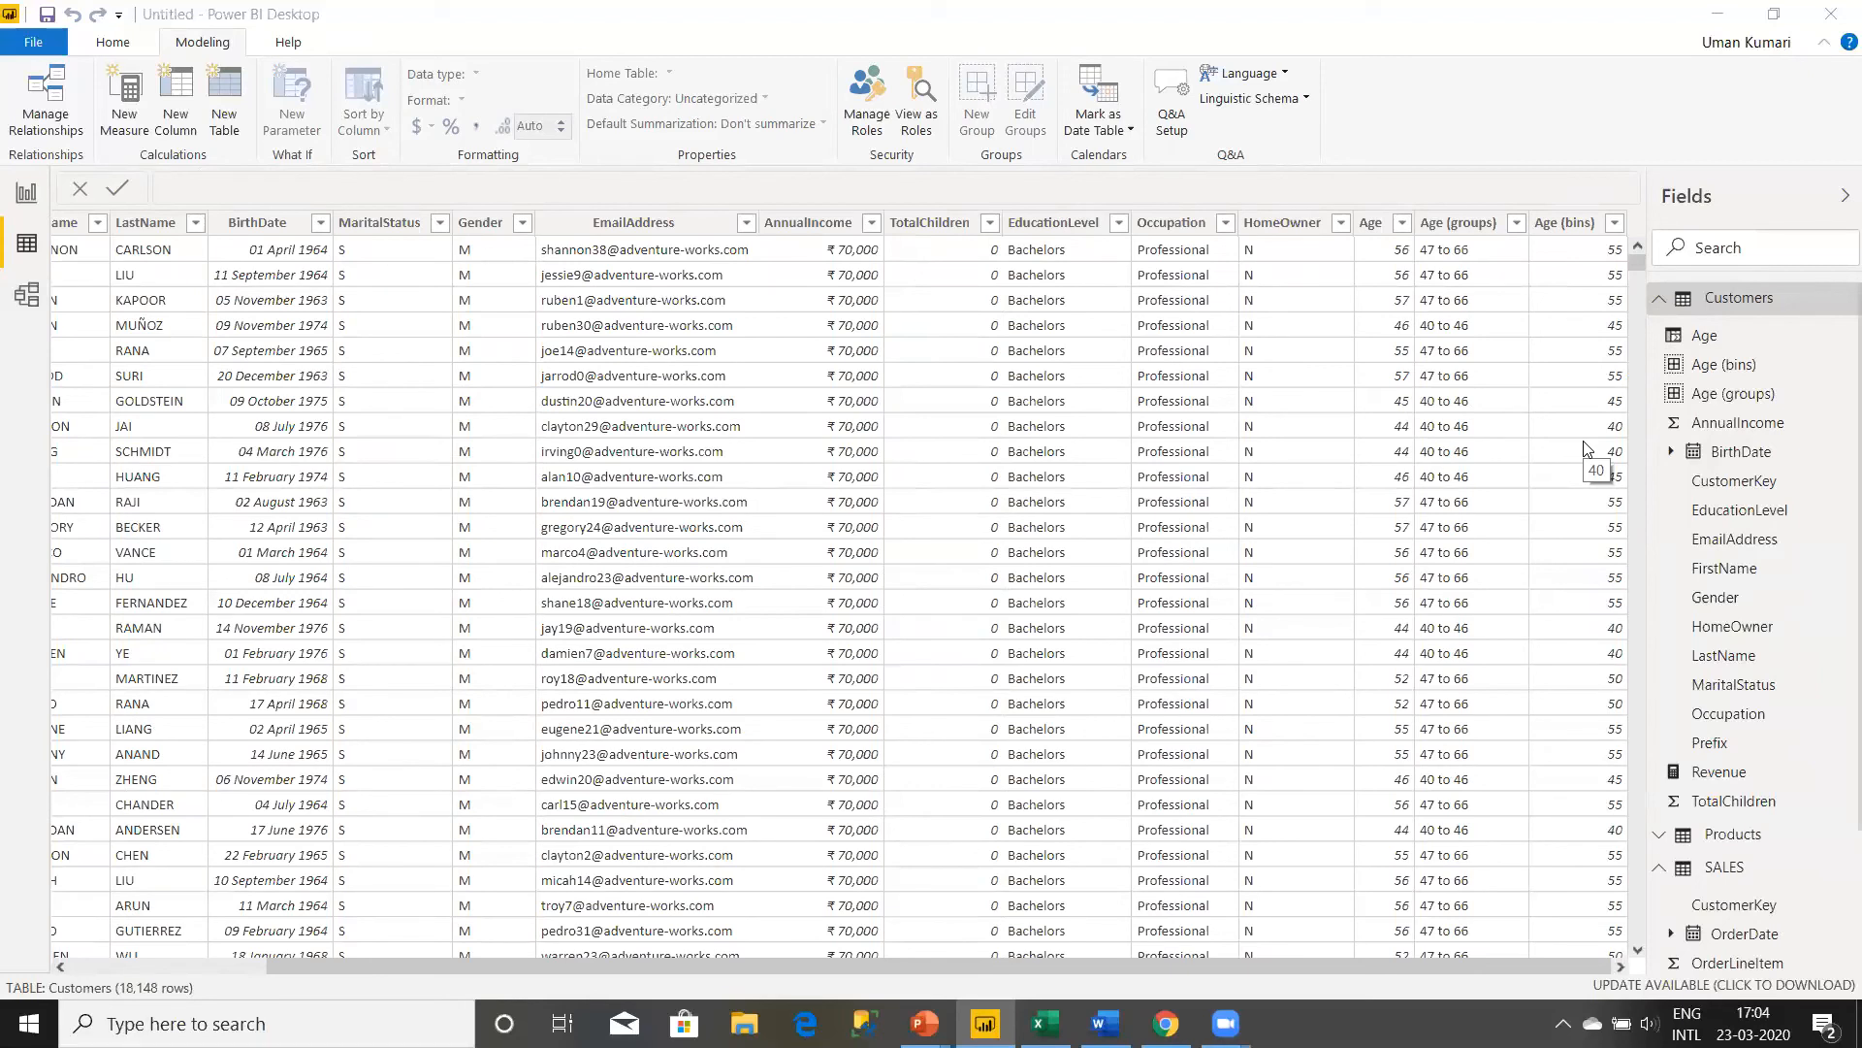
pyautogui.click(42, 186)
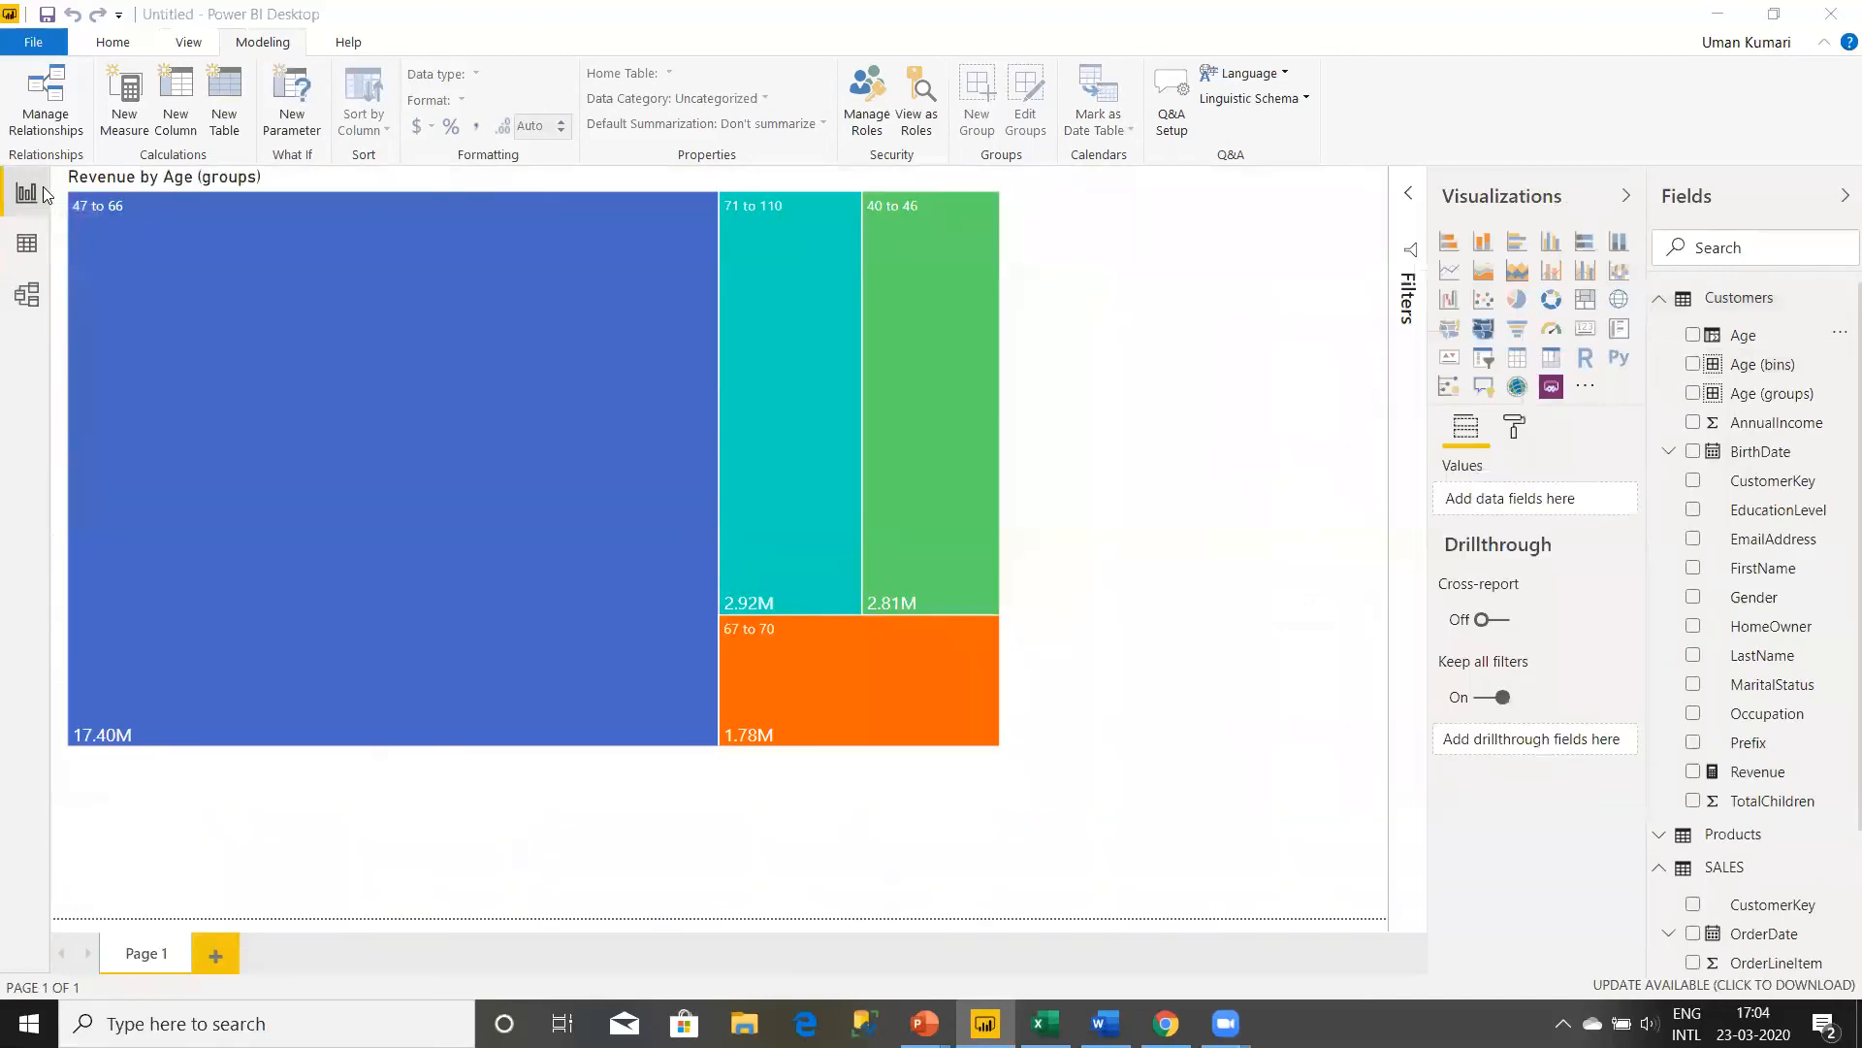
# - Replace Age (groups) with Age (bins) as the treemap's grouping field
pyautogui.click(578, 375)
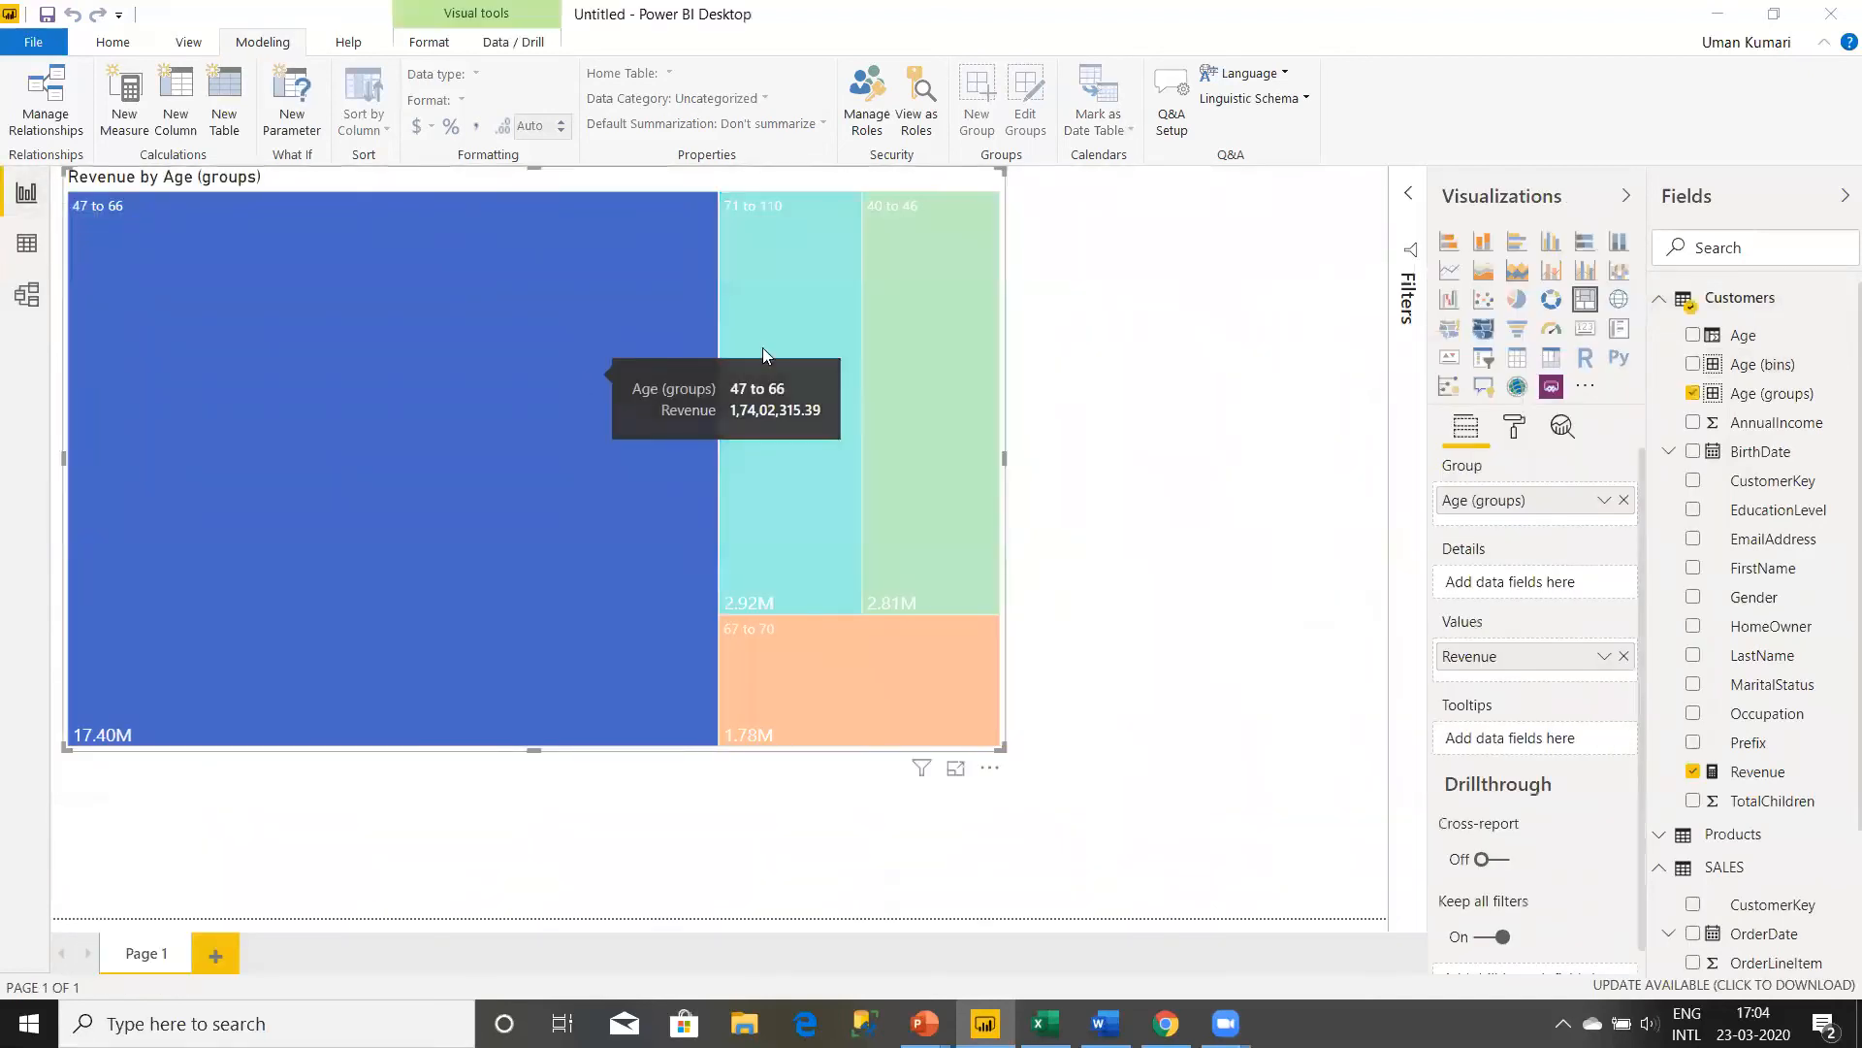
pyautogui.click(1625, 501)
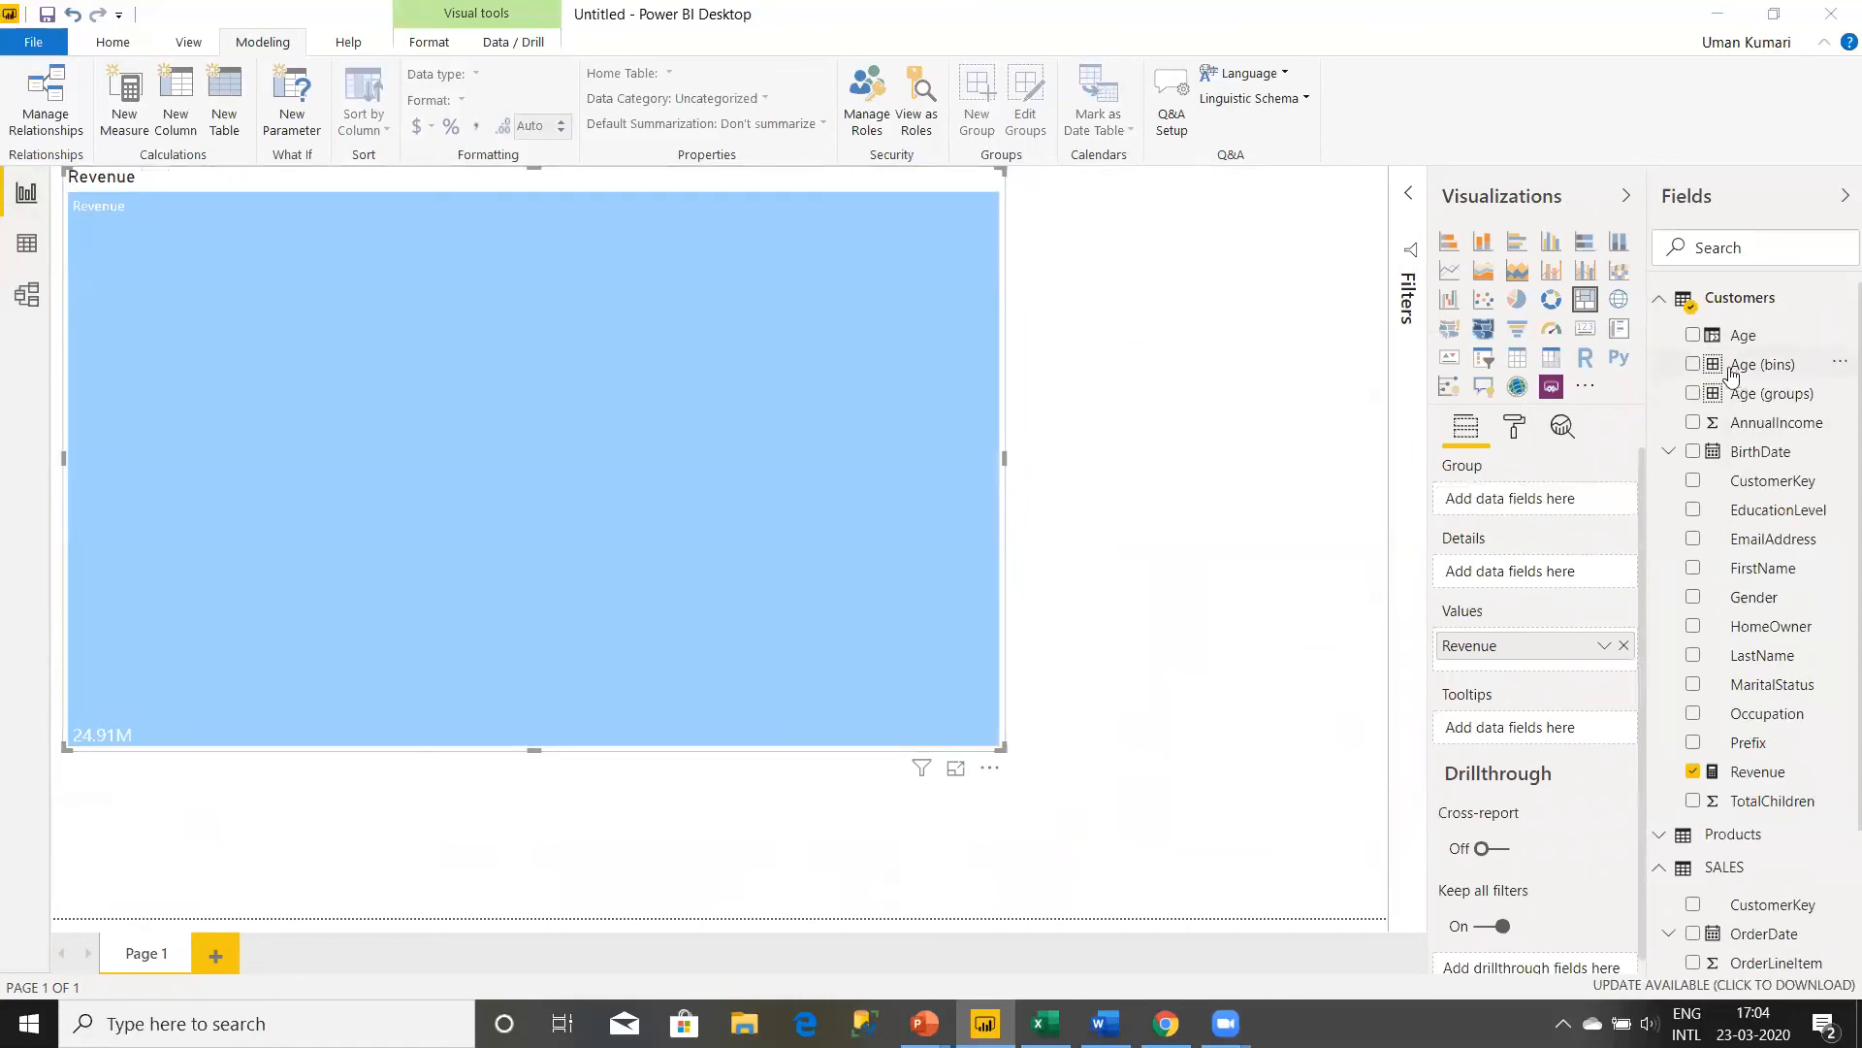
pyautogui.click(1695, 366)
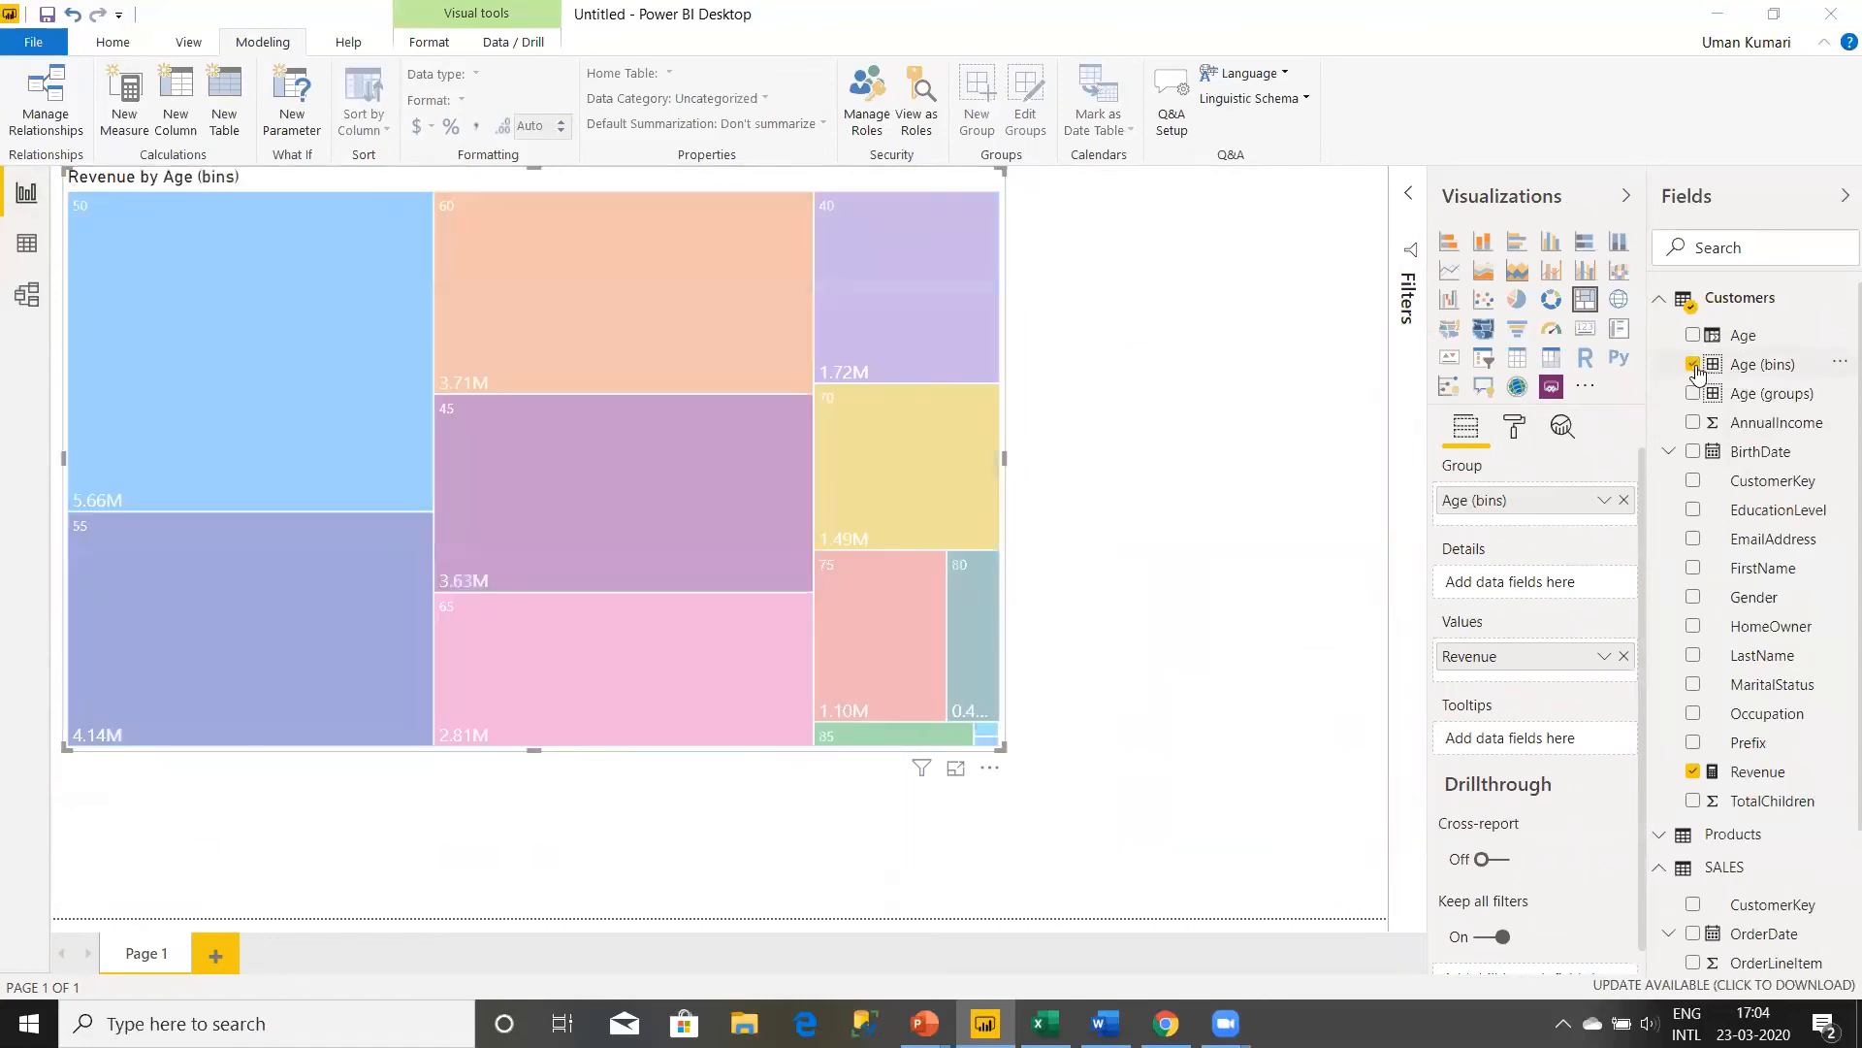
# - Clear the highlighting of individual age bins, enlarge the treemap in both directions, and inspect the revenue of bin 50
pyautogui.click(908, 563)
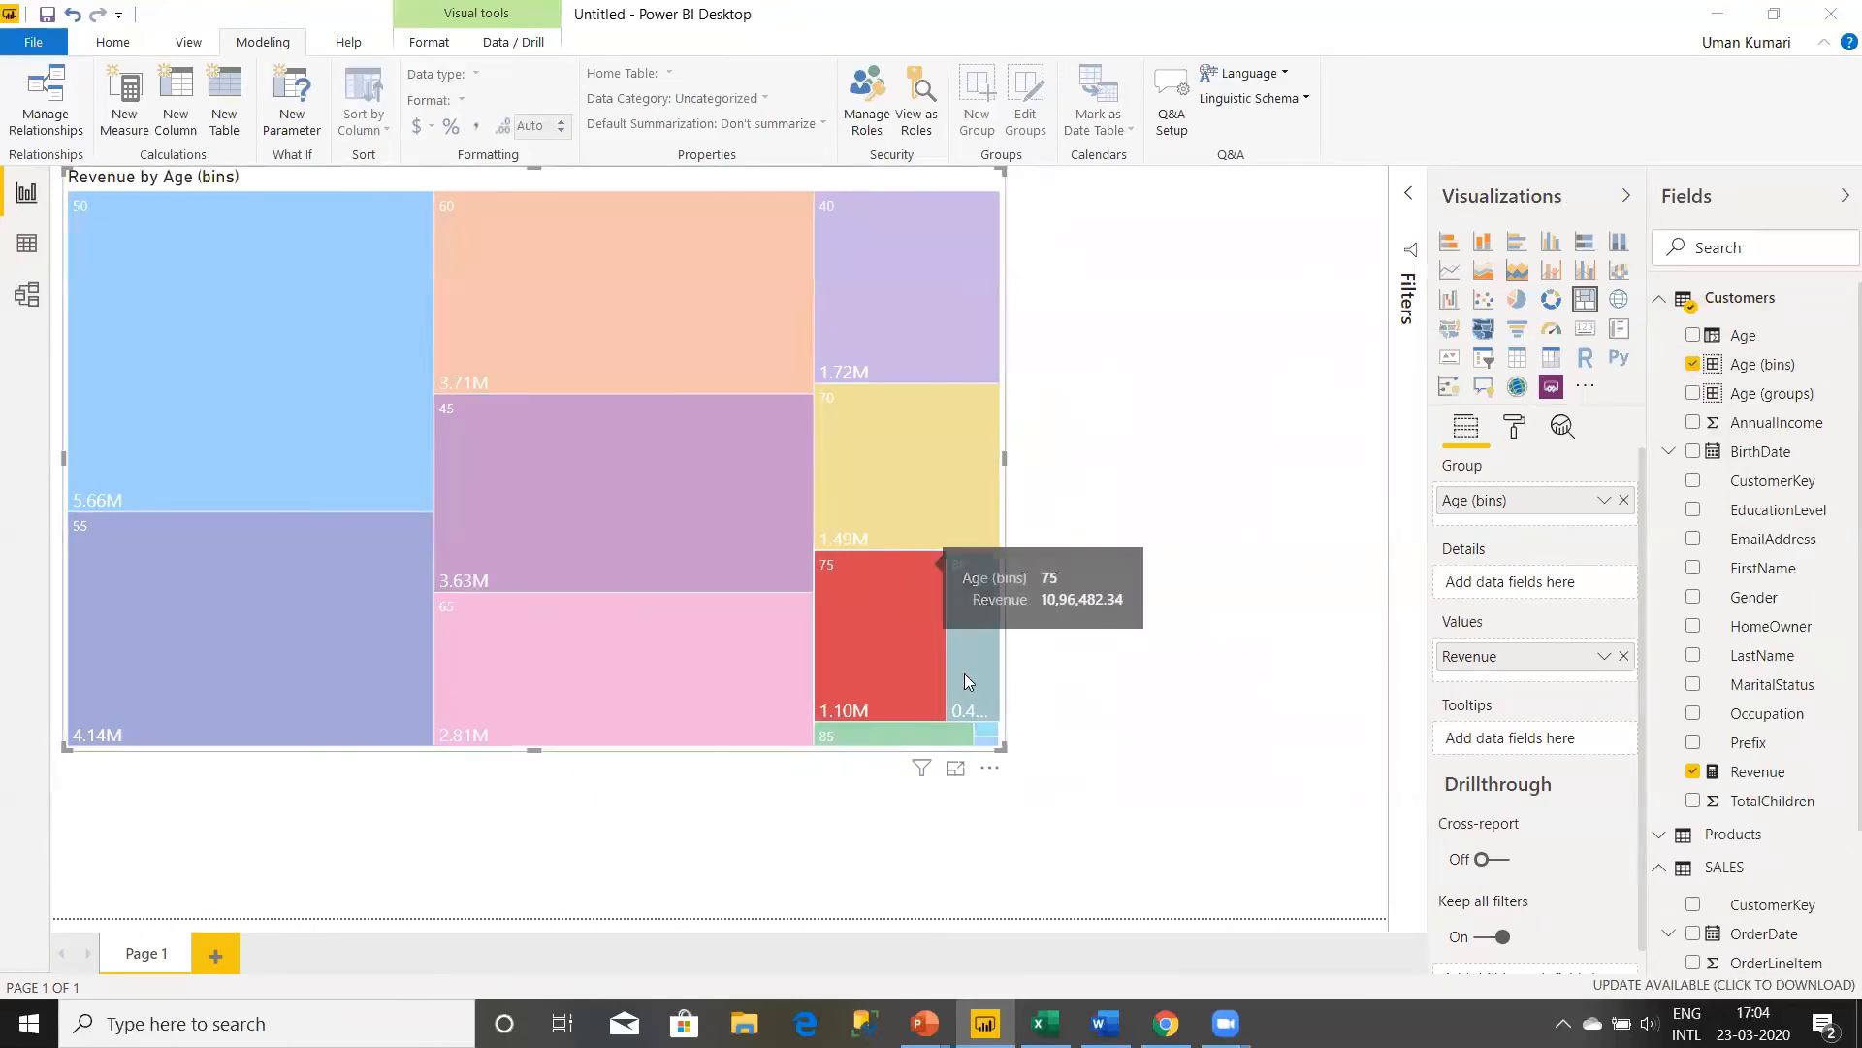
pyautogui.click(626, 617)
pyautogui.click(685, 607)
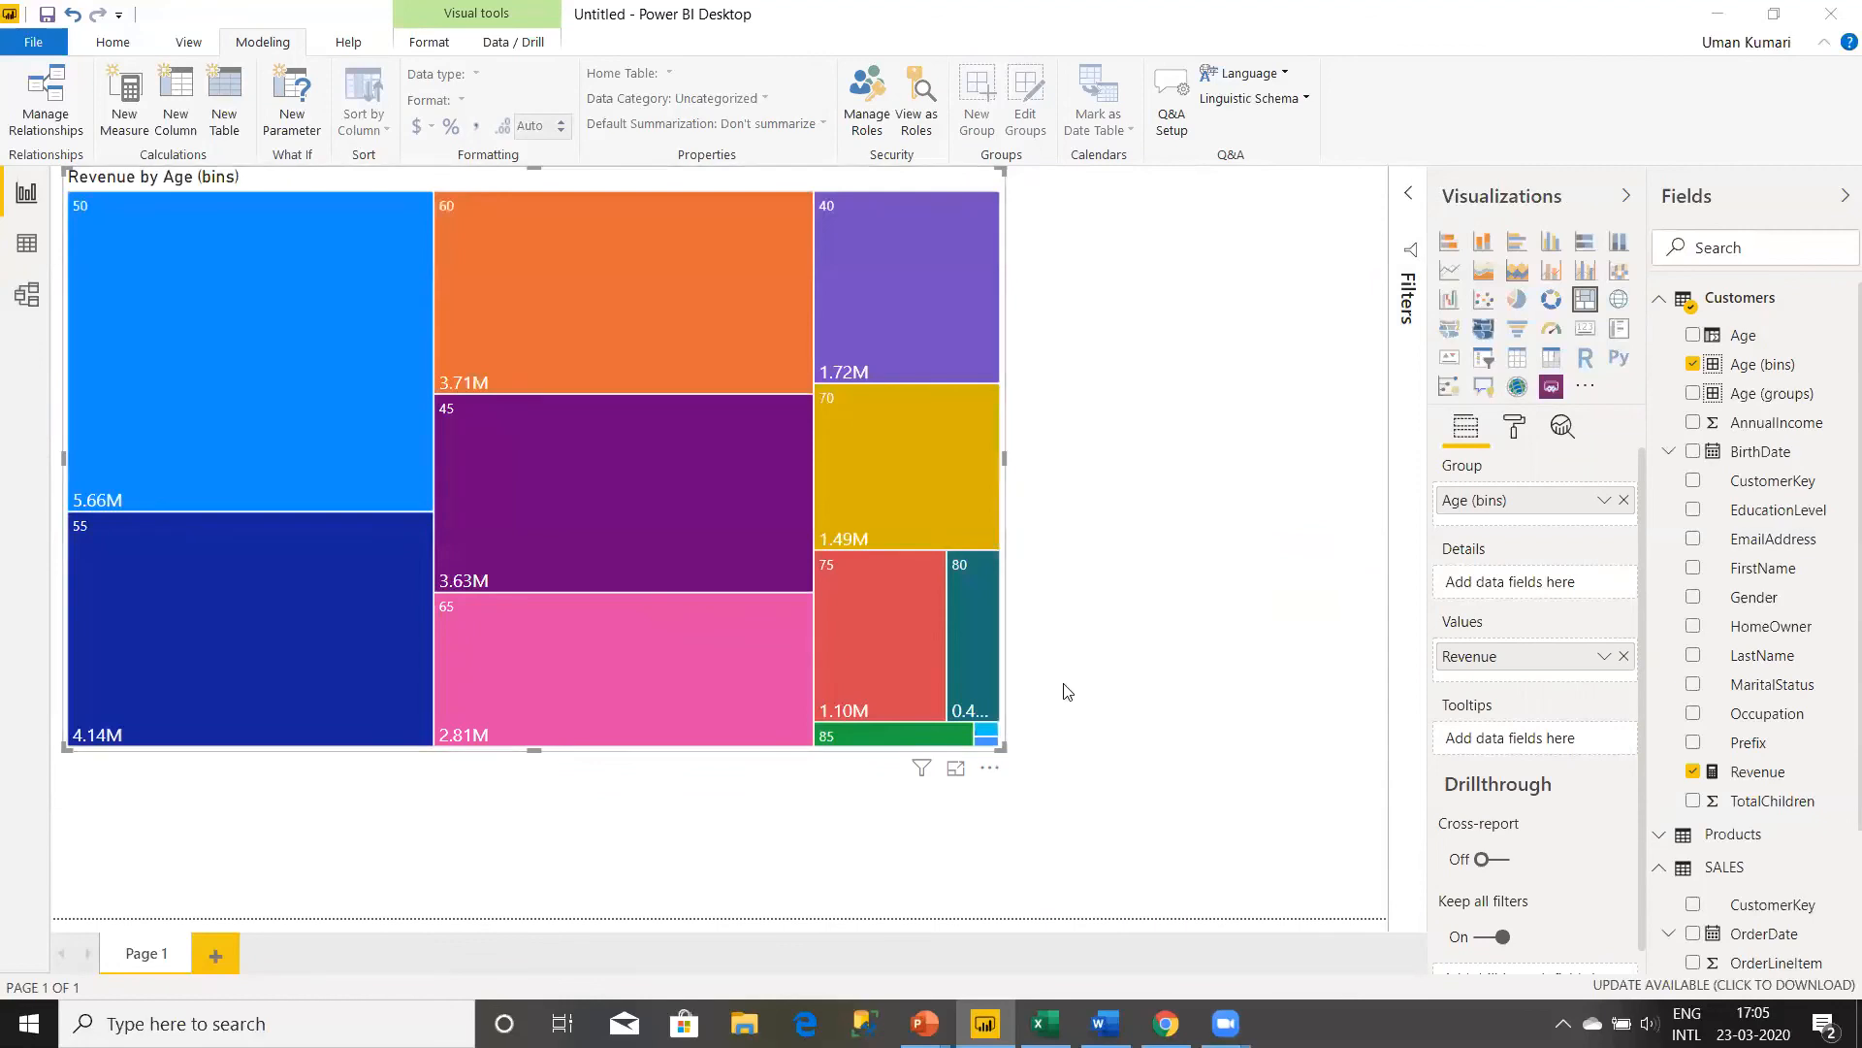
pyautogui.moveTo(999, 748); pyautogui.dragTo(1131, 840)
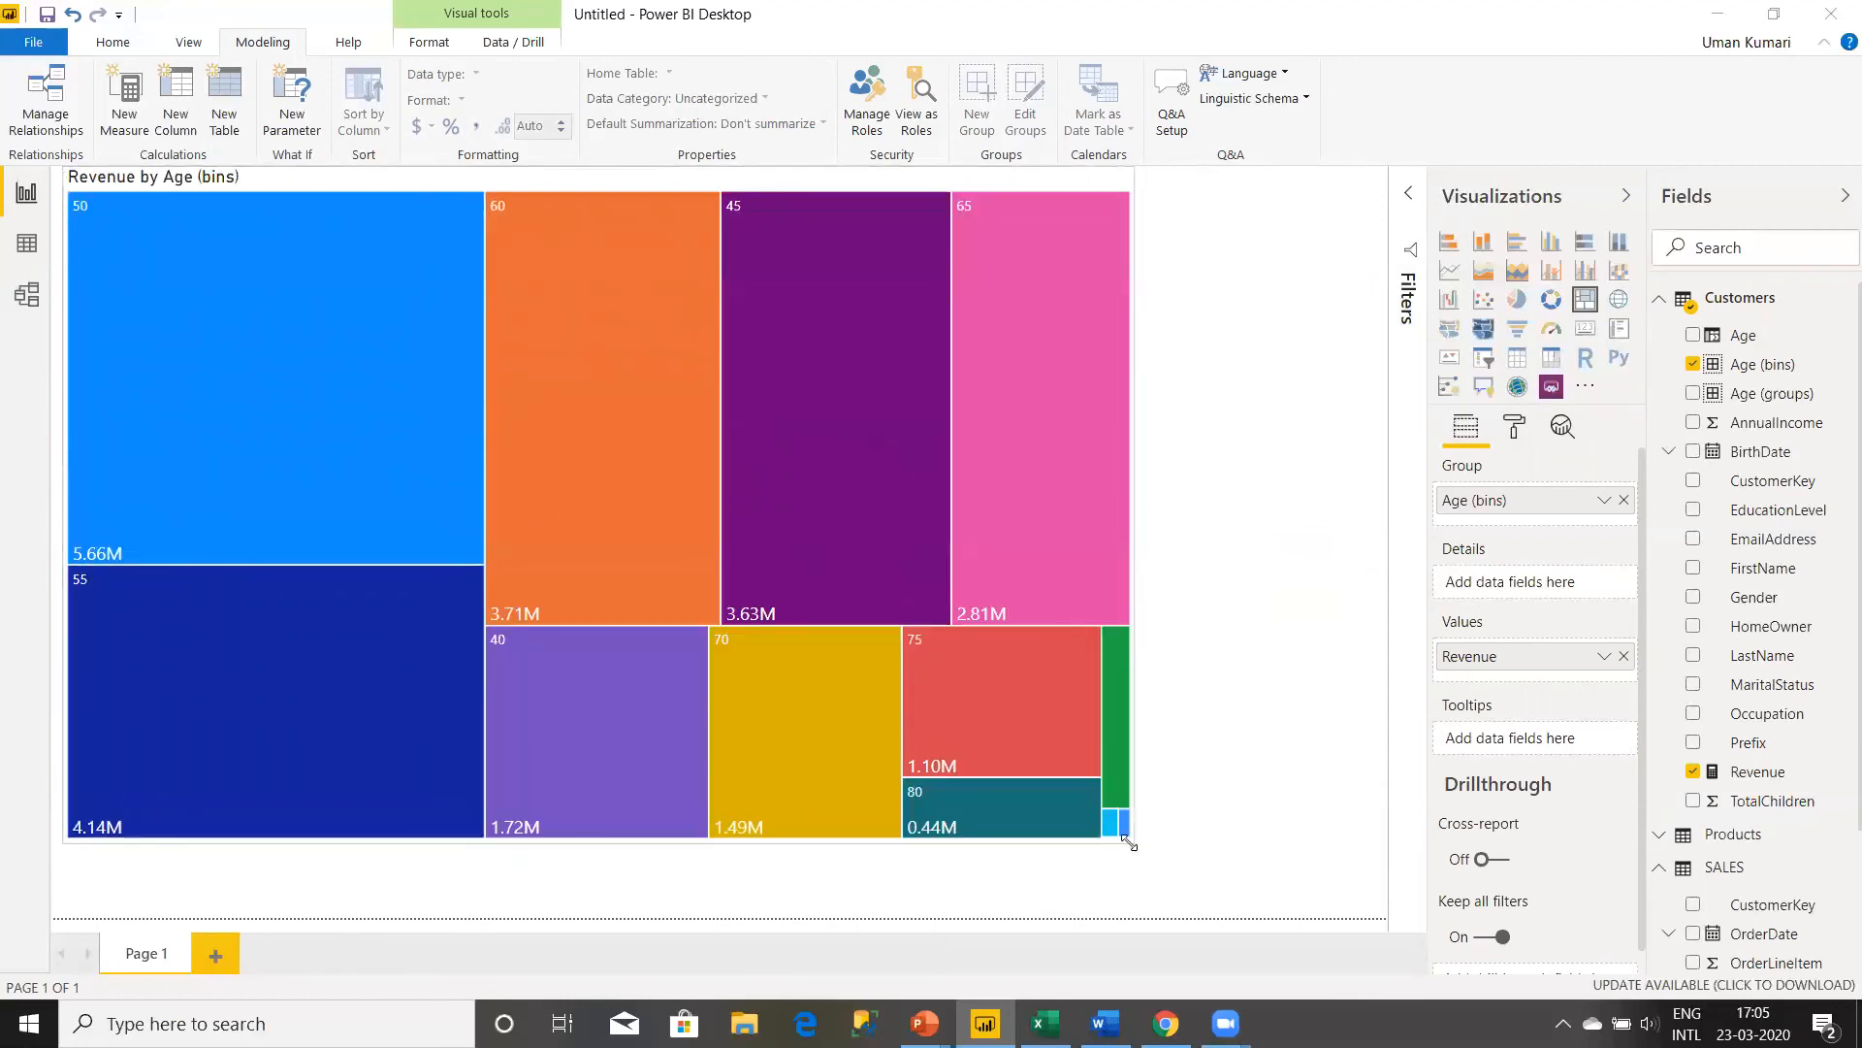
pyautogui.moveTo(281, 430)
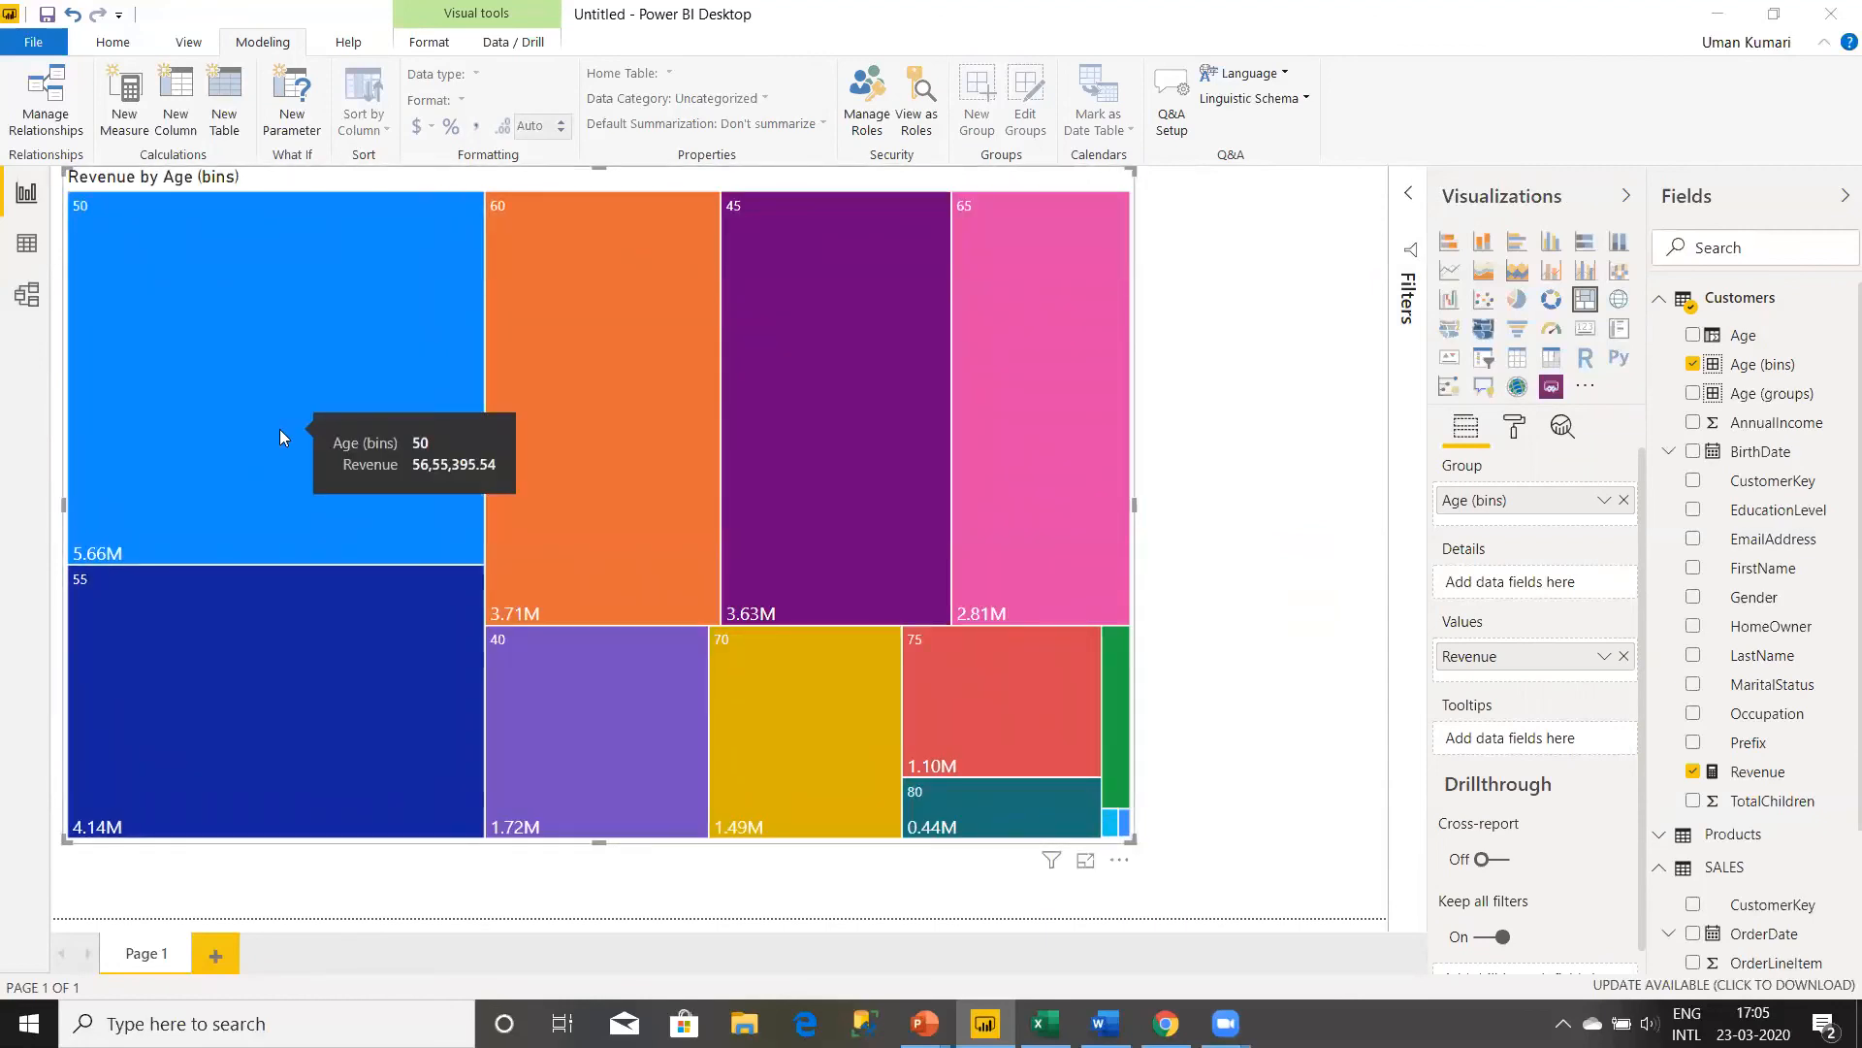
pyautogui.moveTo(166, 620)
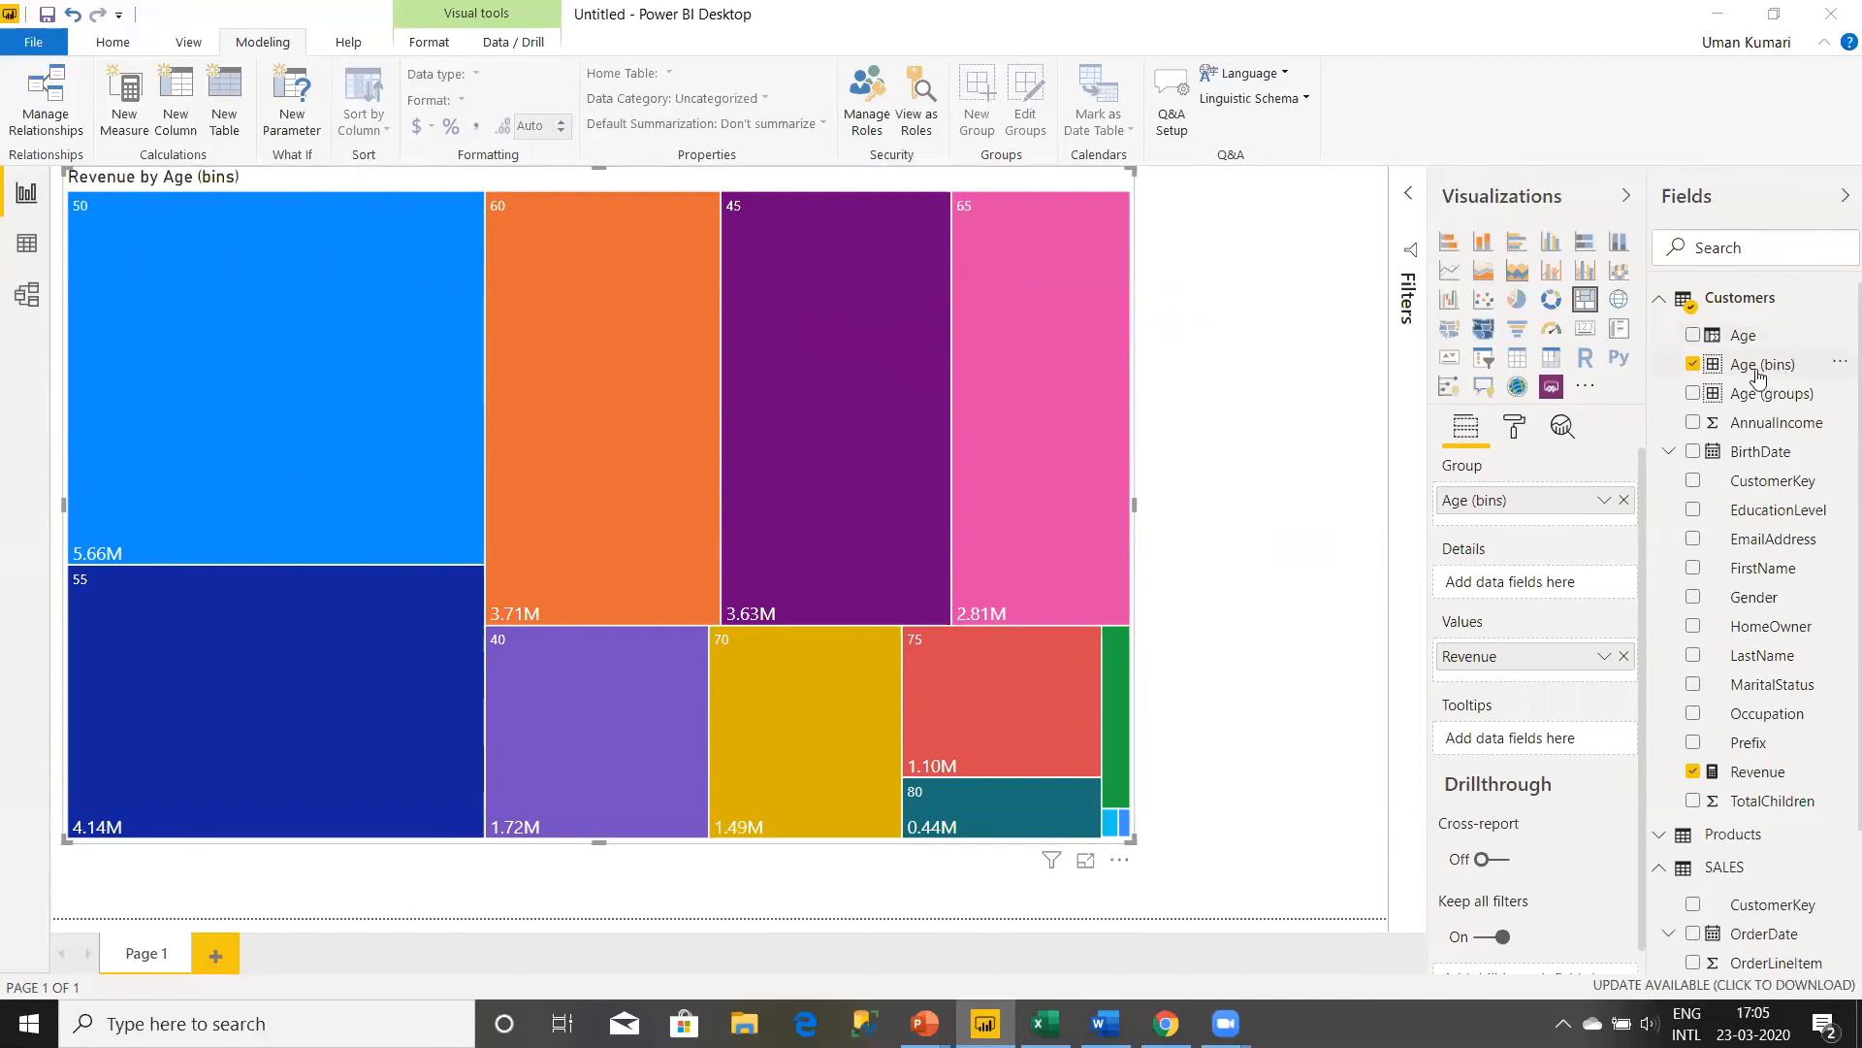
# - Edit the Age (bins) group to use a bin size of 10
pyautogui.rightClick(1810, 371)
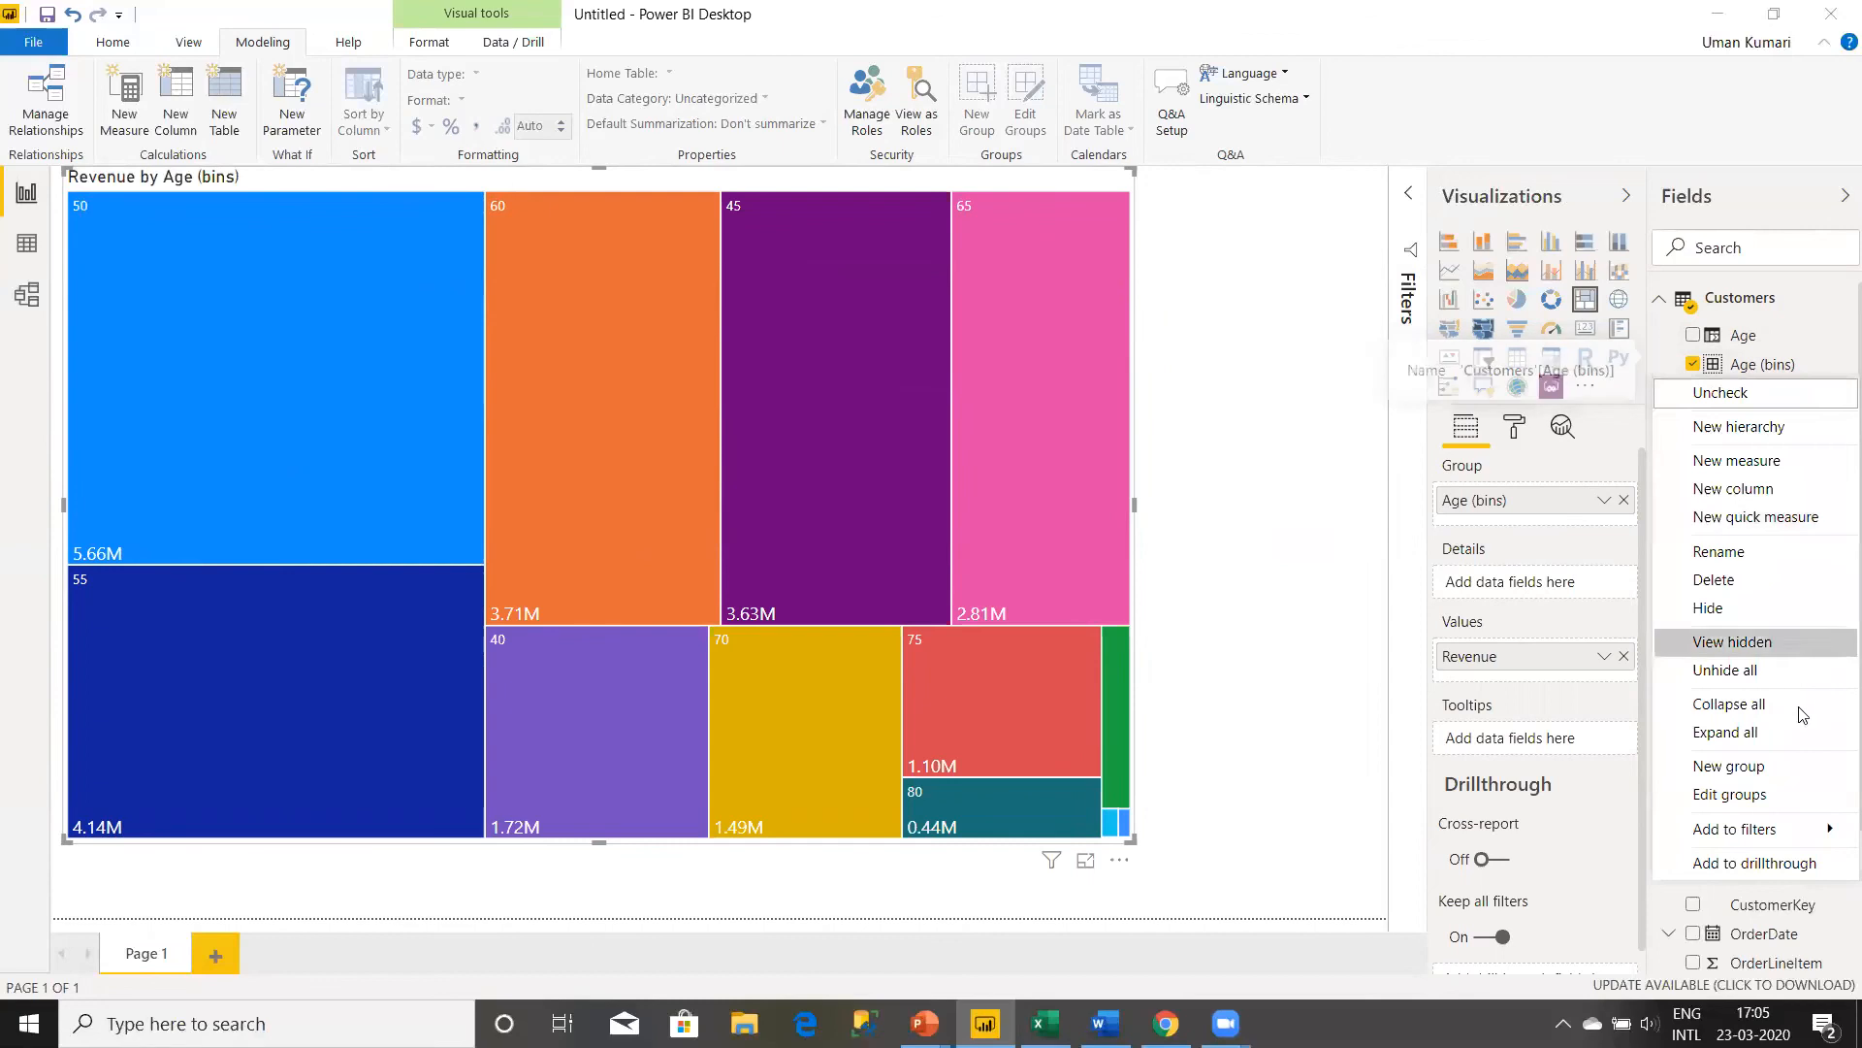
pyautogui.click(1806, 799)
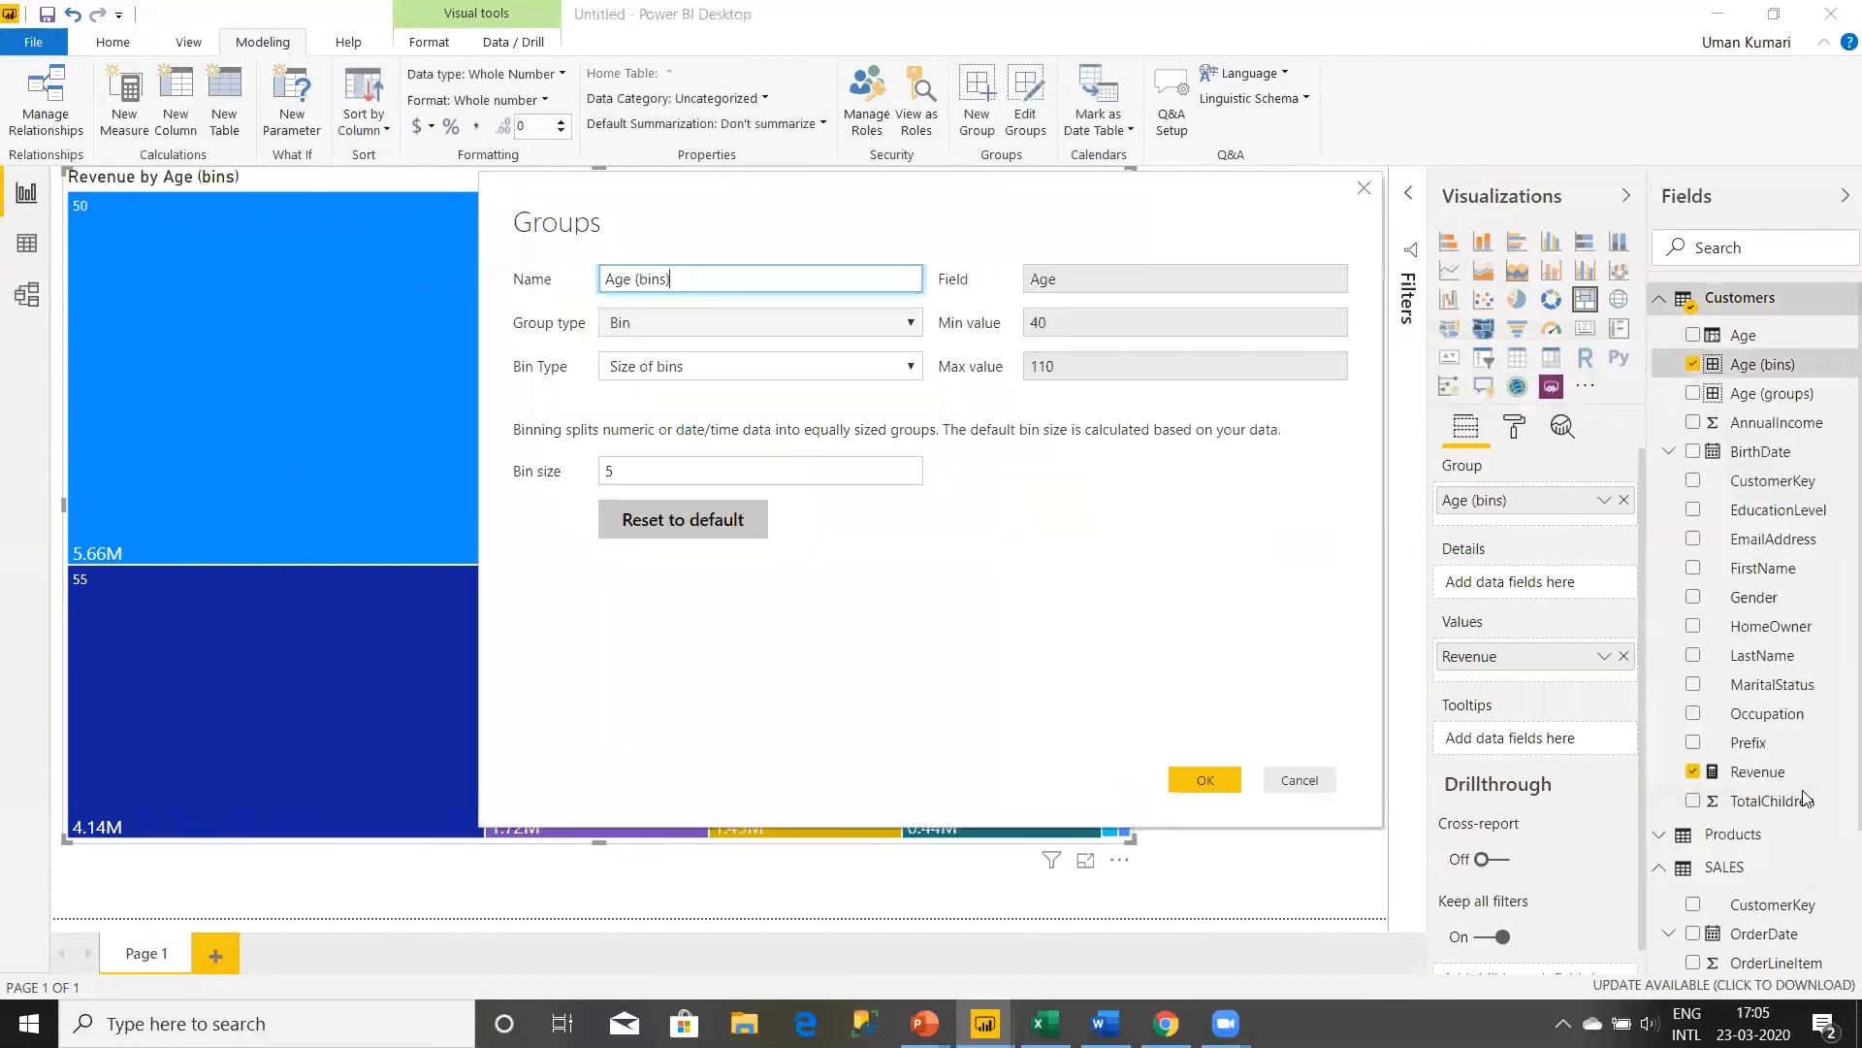
pyautogui.click(908, 468)
pyautogui.click(907, 467)
pyautogui.click(906, 467)
pyautogui.click(907, 466)
pyautogui.click(907, 466)
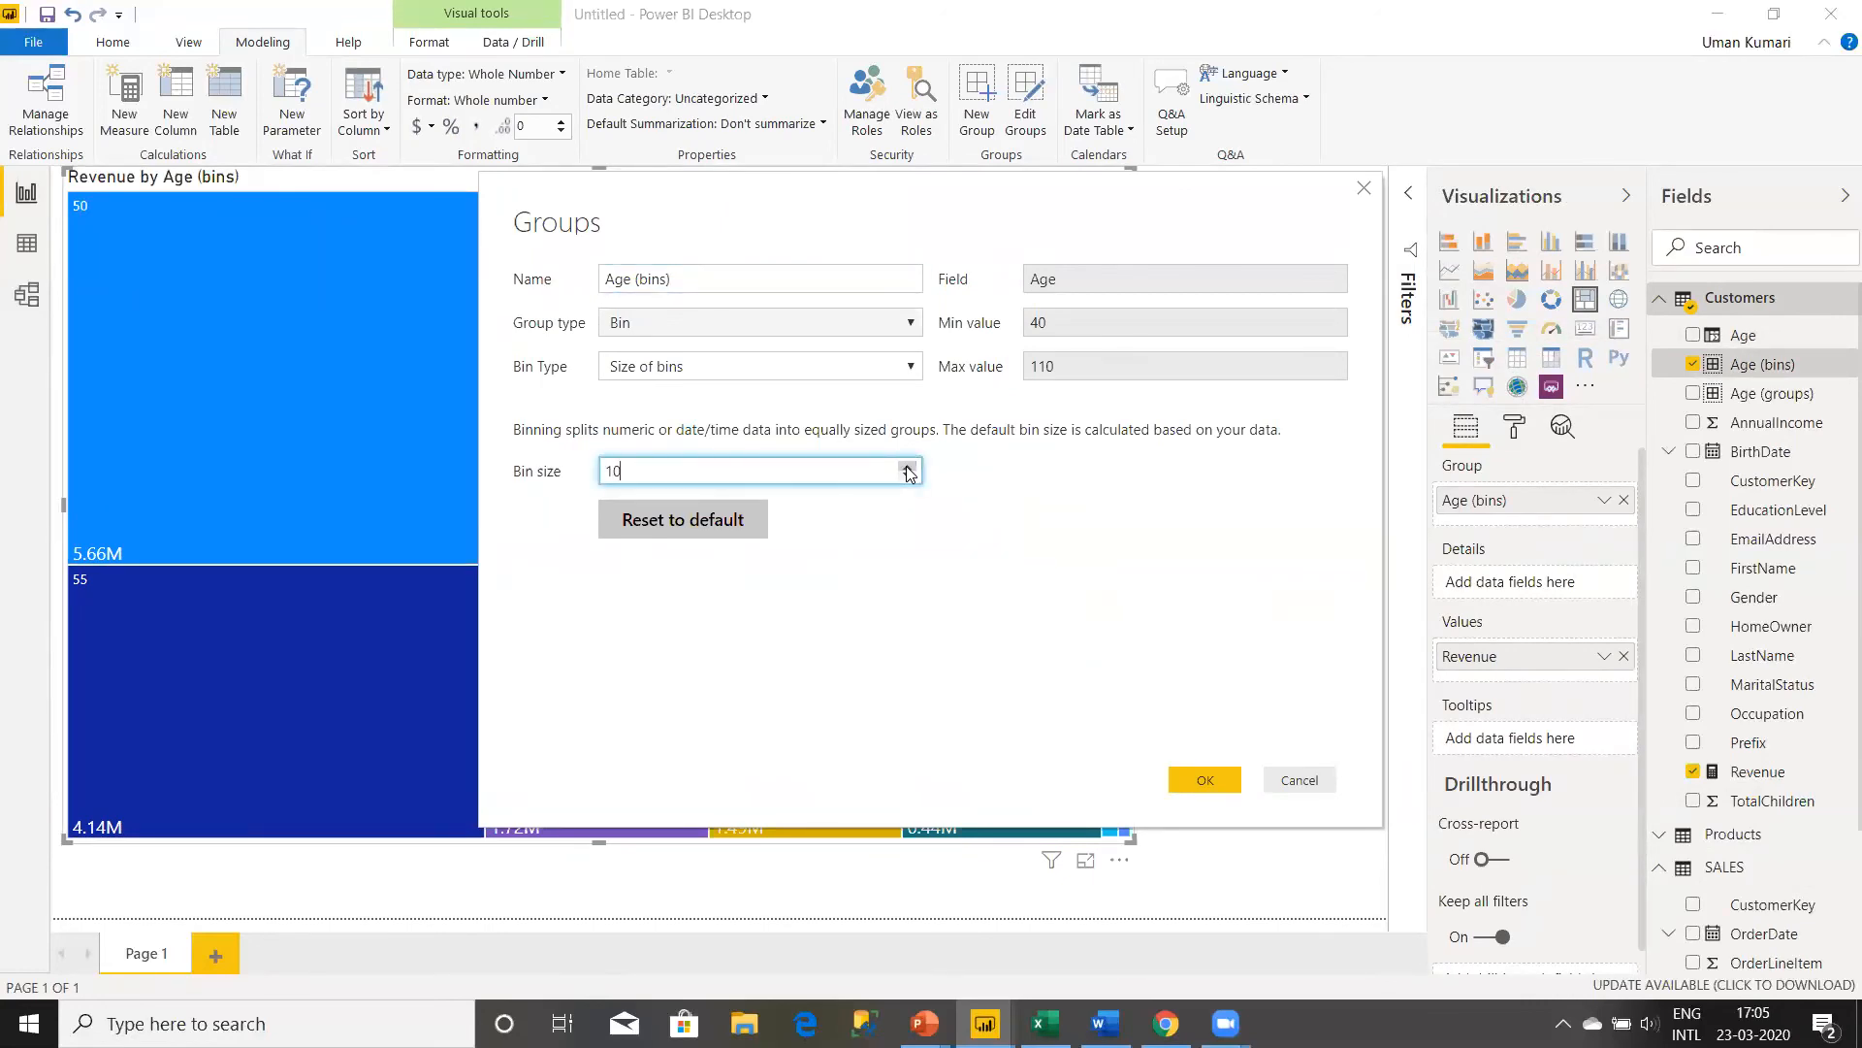
pyautogui.click(1205, 779)
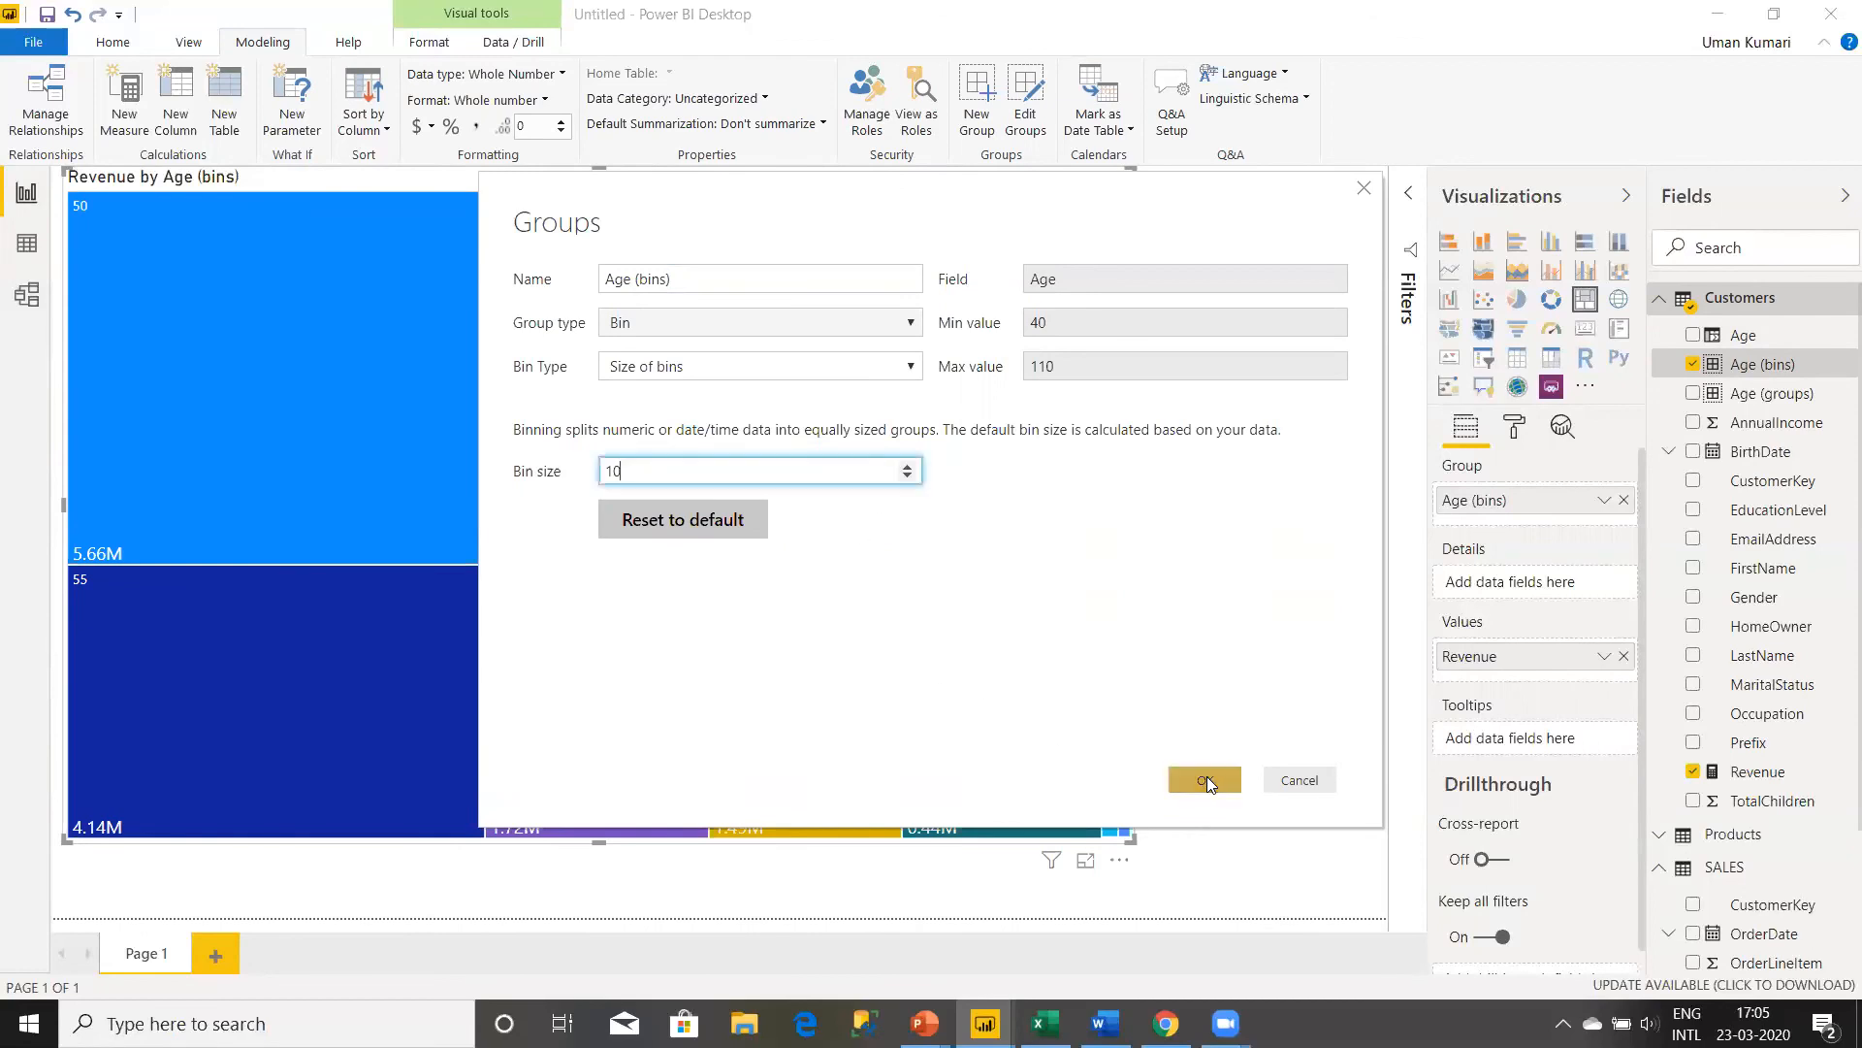